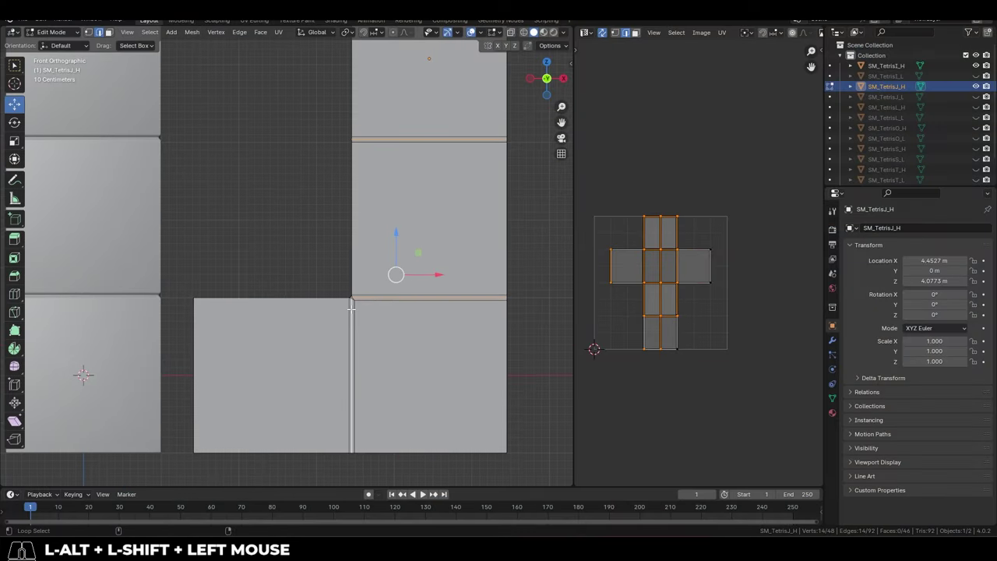
Try scaling the selected groove edge loops of SM_TetrisJ_H inward along the Y axis
left_click(14, 141)
key("KP_7")
scroll(367, 285, "up", 3)
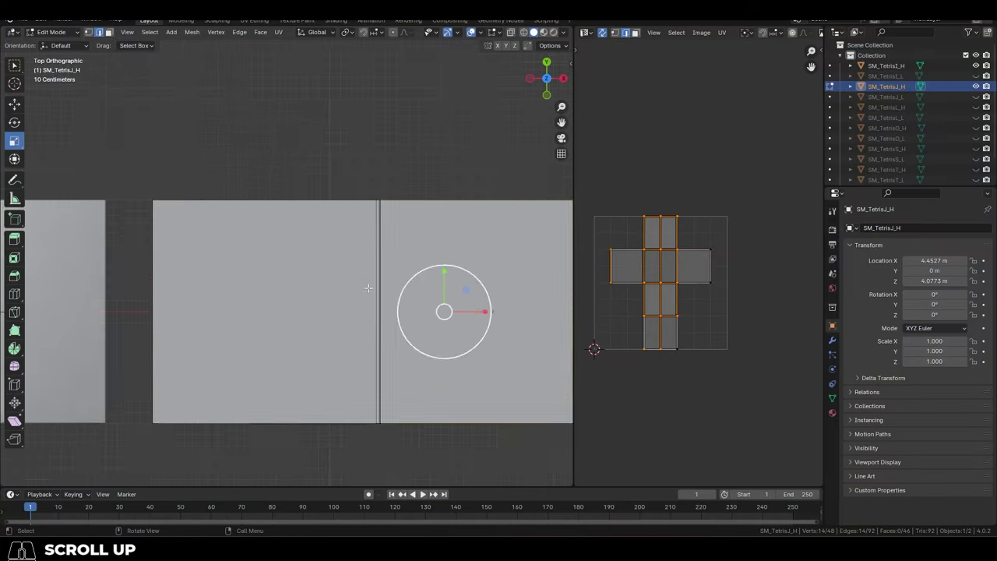
key("KP_3")
left_click_drag(258, 281, 269, 282)
scroll(306, 288, "up", 4)
middle_click_drag(342, 300, 415, 280, "shift")
key("KP_7")
key("alt+z")
scroll(334, 278, "up", 4)
key("KP_3")
middle_click_drag(199, 242, 291, 231, "shift")
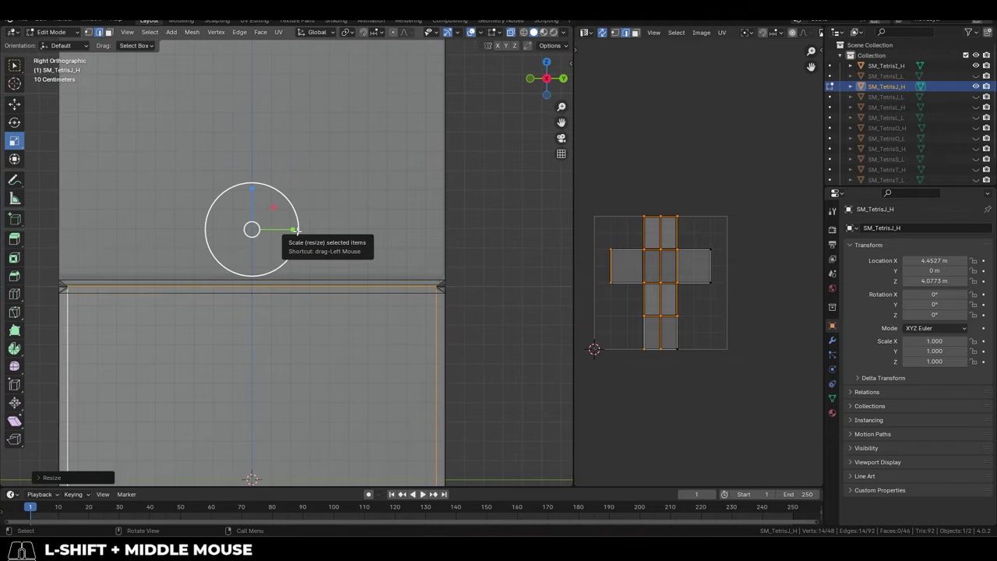
Try scaling the same groove loops of the J piece inward along the X axis
key("KP_1")
scroll(398, 263, "down", 4)
key("End")
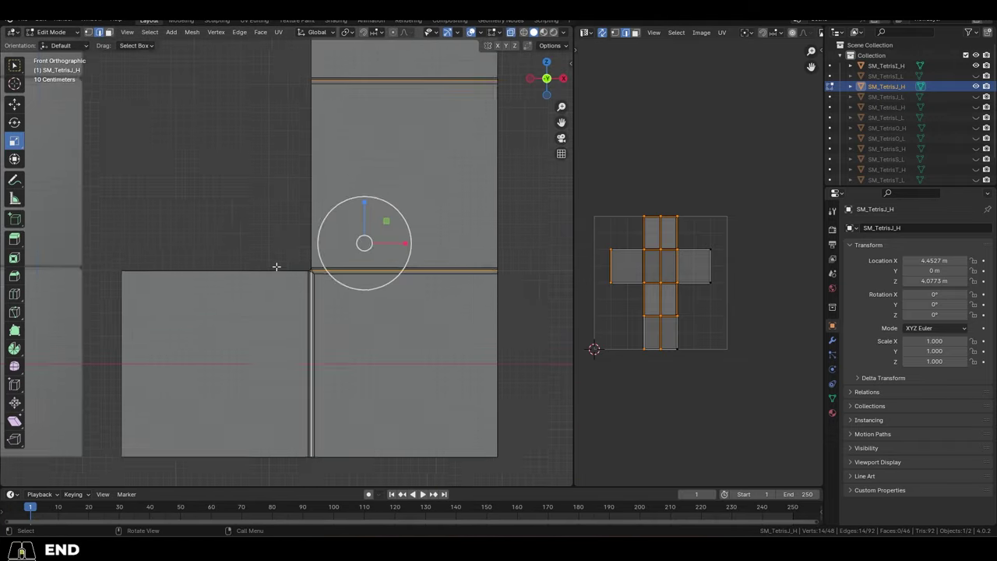
scroll(276, 267, "down", 2)
middle_click_drag(288, 270, 319, 305)
key("KP_1")
left_click(343, 225)
key("KP_7")
scroll(414, 281, "up", 3)
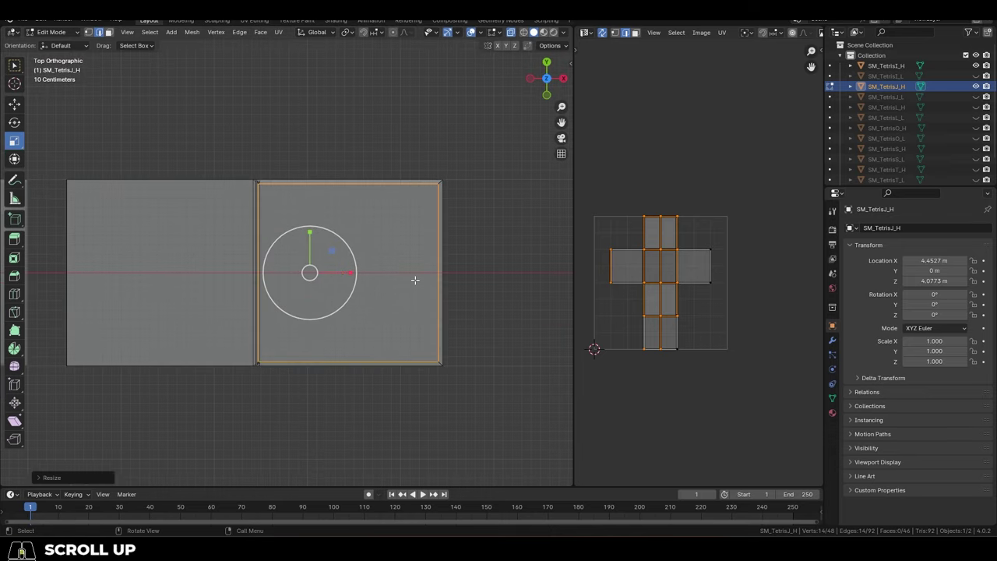
Undo the loop scaling, add the missing vertical groove edges to the selection, and scale the loops inward along Y and X
middle_click_drag(413, 281, 273, 283)
scroll(319, 273, "up", 3)
scroll(335, 276, "down", 2)
key("ctrl+shift+z")
scroll(335, 276, "up", 2)
left_click(273, 283, "shift")
scroll(274, 283, "down", 4)
key("KP_7")
left_click(292, 234)
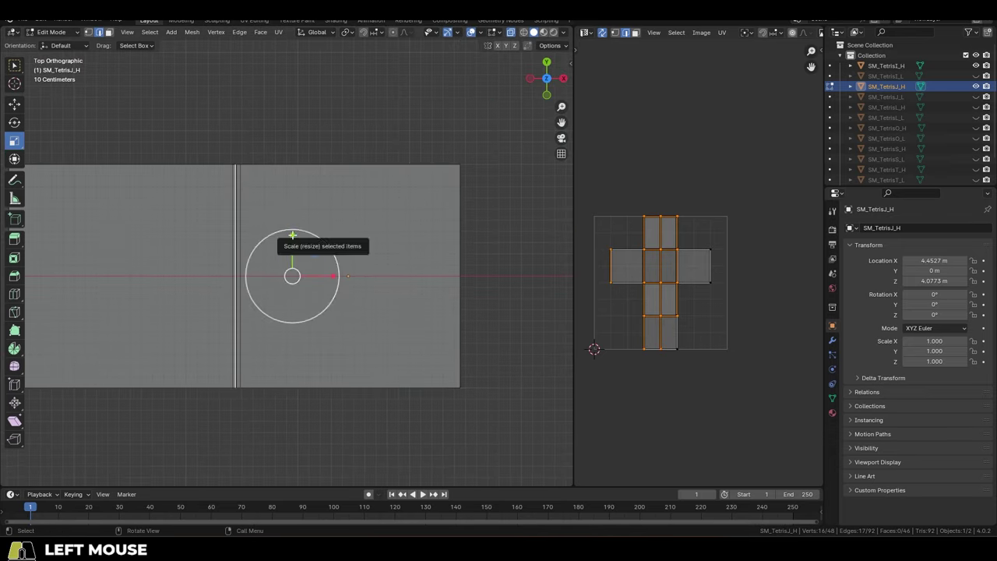
left_click_drag(318, 274, 317, 274, "shift")
Deselect the vertices at the outer end of the horizontal groove and move the remaining selected groove vertices
key("KP_1")
scroll(311, 272, "up", 4)
middle_click_drag(206, 264, 262, 263, "shift")
key("1")
scroll(263, 262, "down", 4)
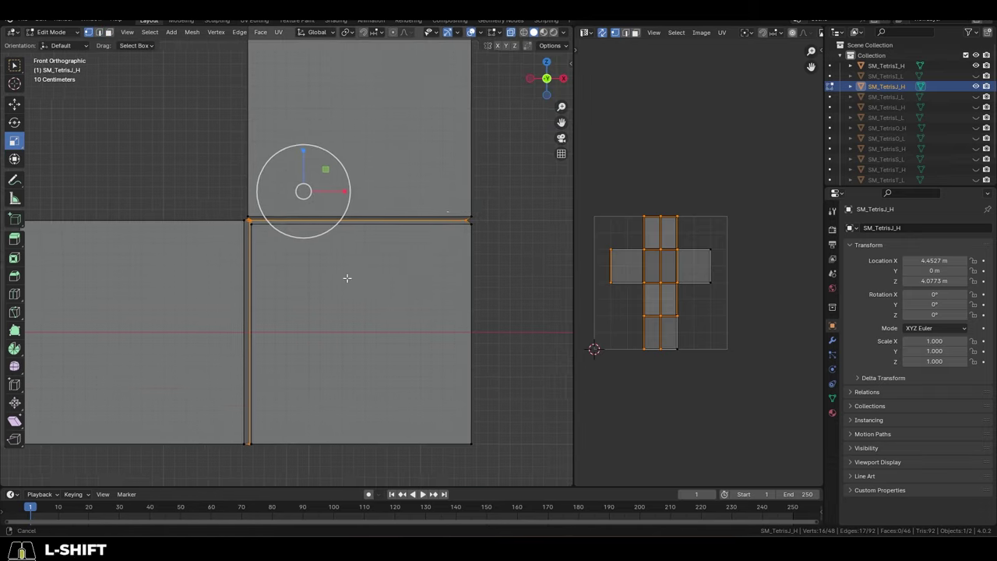
left_click_drag(448, 201, 492, 239, "ctrl")
scroll(312, 285, "up", 6)
middle_click_drag(288, 274, 501, 275)
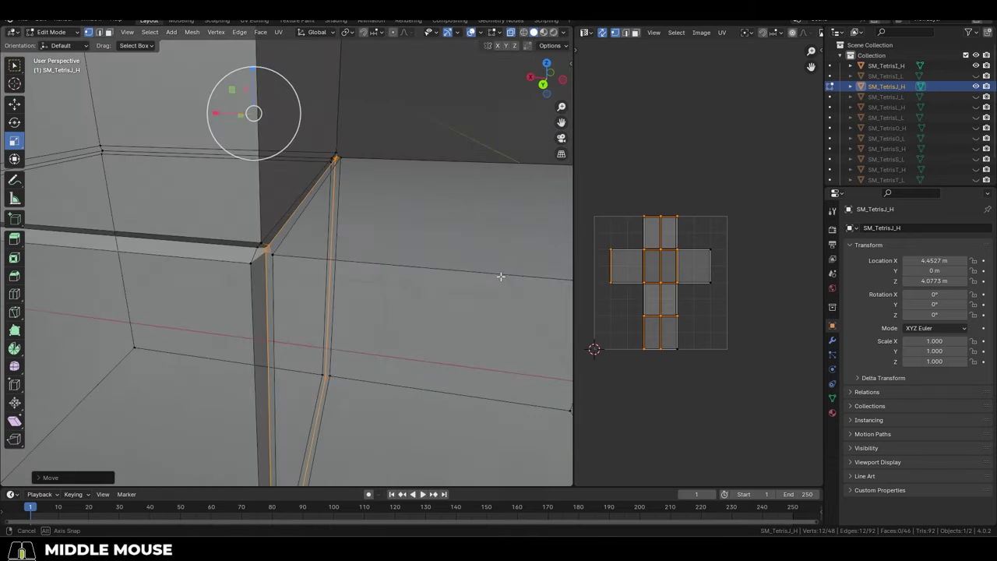
Select the vertices at the inner corner where the J piece's grooves meet and move them into line with the groove
key("KP_1")
middle_click_drag(257, 257, 298, 320, "shift")
scroll(298, 320, "up", 4)
left_click_drag(291, 233, 263, 253)
key("g")
middle_click_drag(264, 253, 295, 304)
scroll(285, 256, "down", 2)
key("KP_1")
scroll(294, 304, "up", 3)
key("alt+z")
left_click_drag(340, 279, 272, 316)
key("g")
Fine-tune the position of the inner-corner groove vertex in the front and top views
middle_click_drag(294, 317, 385, 276, "shift")
left_click(411, 235)
left_click_drag(404, 235, 401, 240)
middle_click_drag(401, 240, 345, 240, "shift")
key("KP_7")
key("g")
left_click(345, 241)
scroll(234, 176, "up", 3)
middle_click_drag(233, 176, 274, 261)
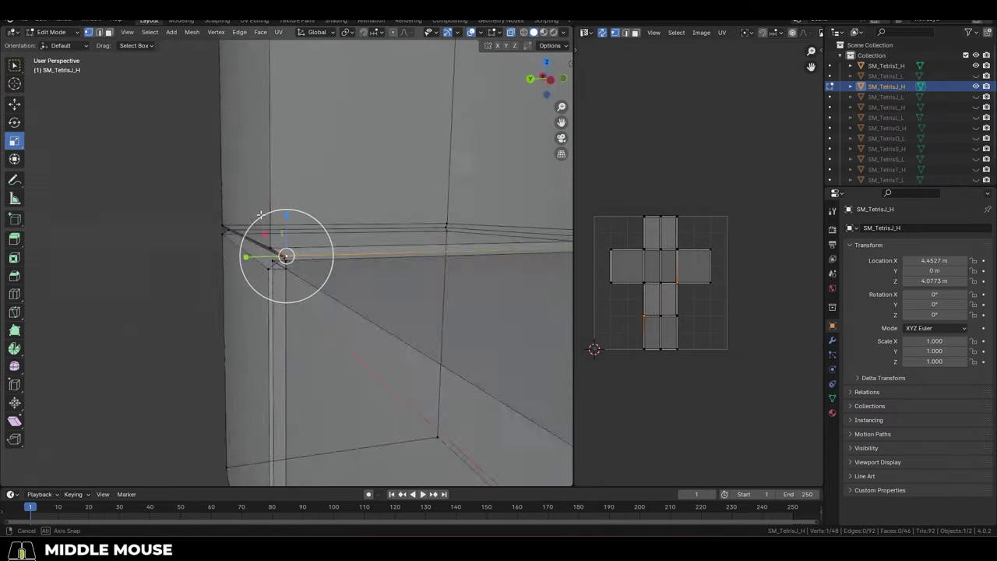
Add the opposite inner-corner vertex to the selection, scale the pair inward along Y, and leave Edit Mode
scroll(311, 269, "down", 4)
middle_click_drag(467, 282, 367, 267, "shift")
left_click(365, 266, "shift")
key("KP_3")
left_click_drag(363, 232, 360, 232, "shift")
key("Tab")
key("KP_1")
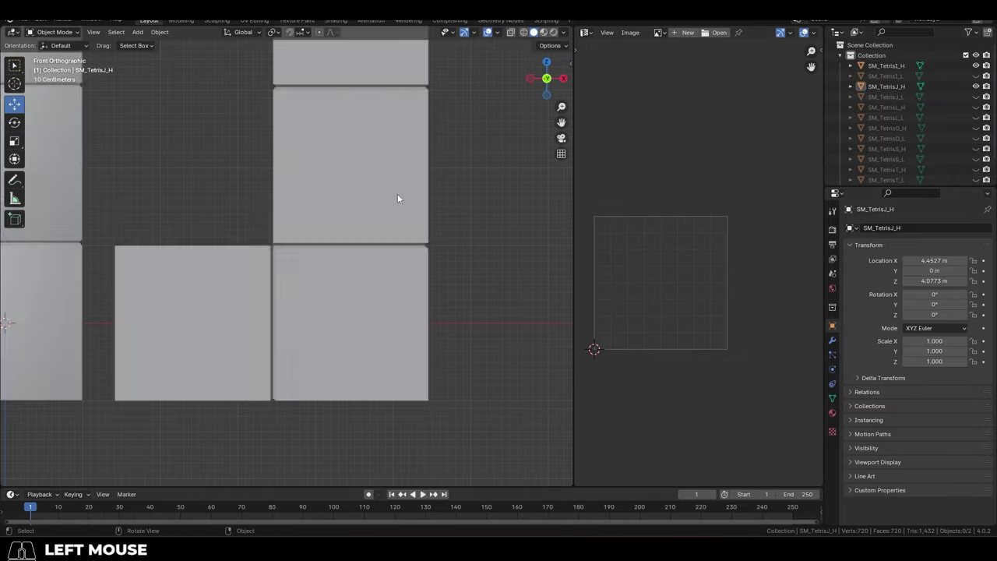
Try beveling all edges of SM_TetrisJ_H with 3 segments
middle_click_drag(397, 193, 295, 157)
key("Tab")
key("2")
left_click(269, 269, "alt")
key("a")
key("ctrl+b")
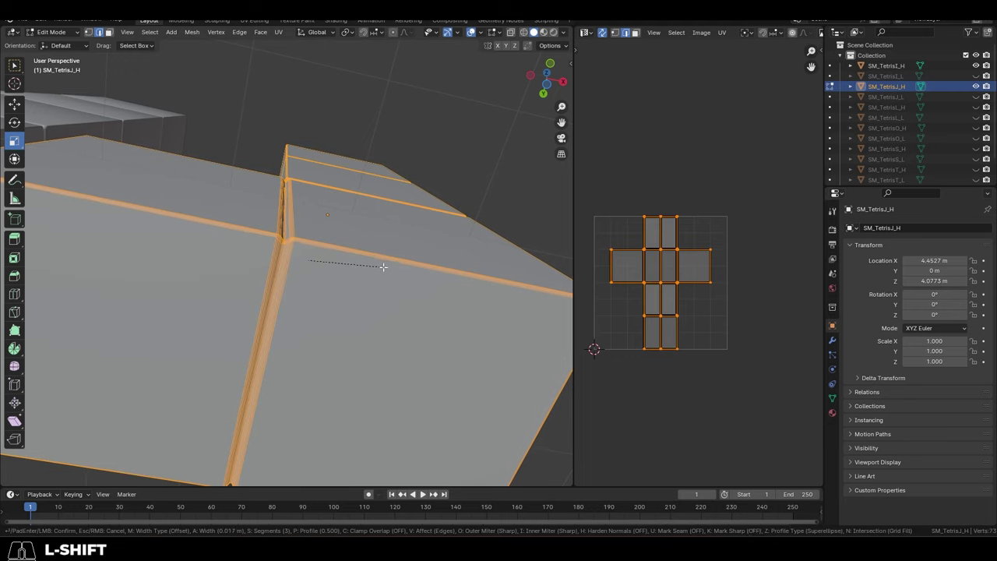
left_click(391, 261)
scroll(342, 242, "down", 6)
middle_click_drag(312, 233, 294, 208)
key("Tab")
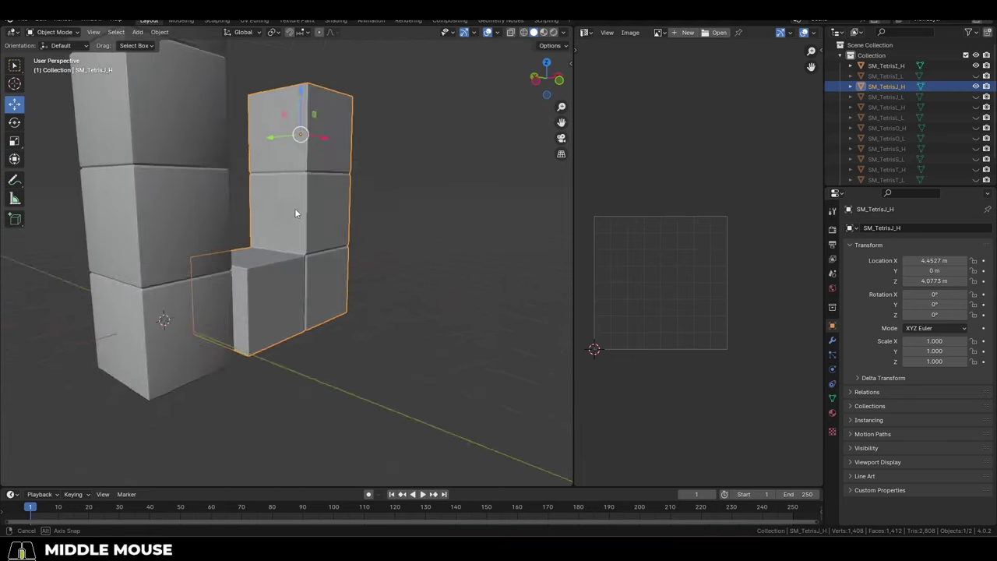
Undo the 3-segment bevel and bevel all edges of SM_TetrisJ_H again with fewer segments
scroll(279, 195, "up", 3)
key("ctrl+z")
key("ctrl+z")
key("shift")
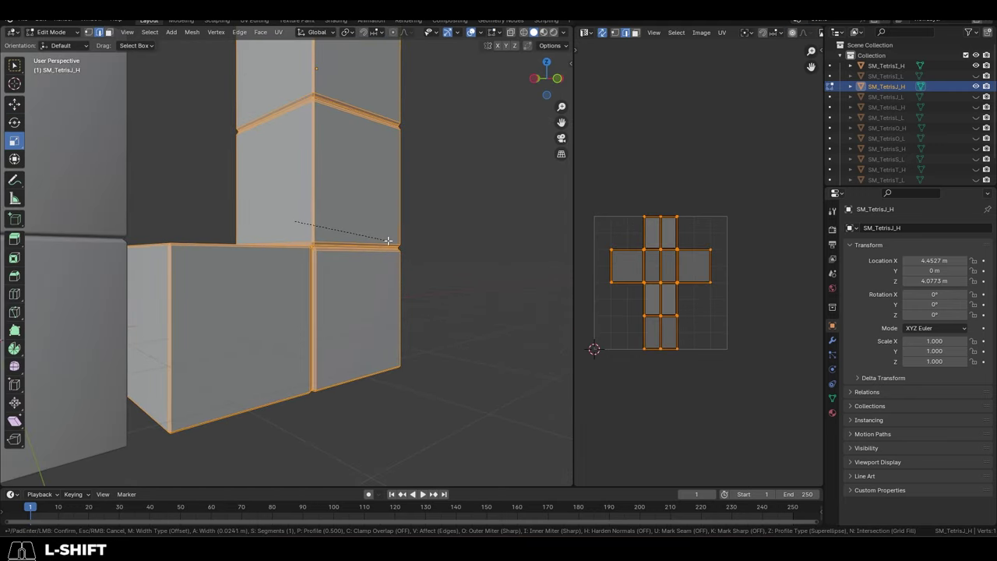
left_click(388, 241)
key("Tab")
scroll(388, 241, "down", 6)
left_click(388, 240)
middle_click_drag(388, 241, 327, 238)
left_click(327, 238)
key("KP_1")
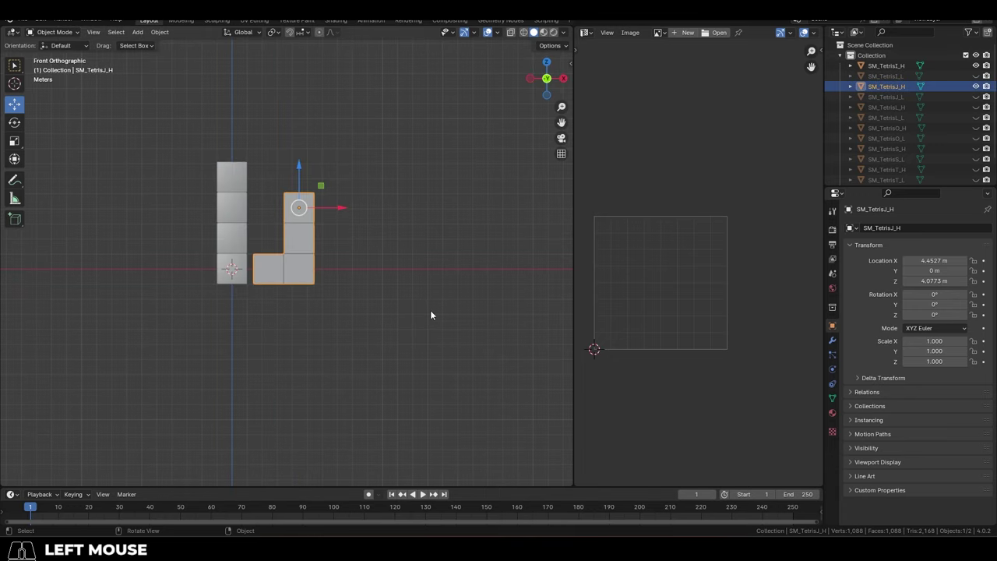
Hide SM_TetrisI_H and SM_TetrisJ_H in the viewport
left_click(272, 289)
left_click(886, 86)
left_click(975, 66)
left_click(976, 86)
Delete SM_TetrisL_H and SM_TetrisL_L and show SM_TetrisO_H in the viewport
left_click(886, 108)
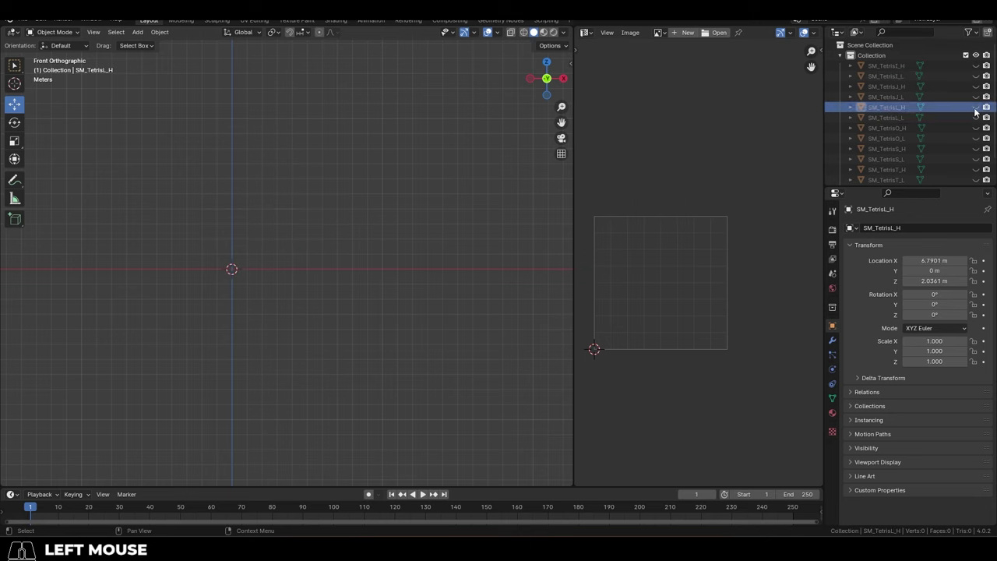
key("a")
key("Delete")
left_click_drag(976, 108, 975, 119)
left_click(887, 108)
left_click(975, 118)
Select the internal faces between the blocks of SM_TetrisO_H with X-ray enabled
scroll(359, 203, "up", 3)
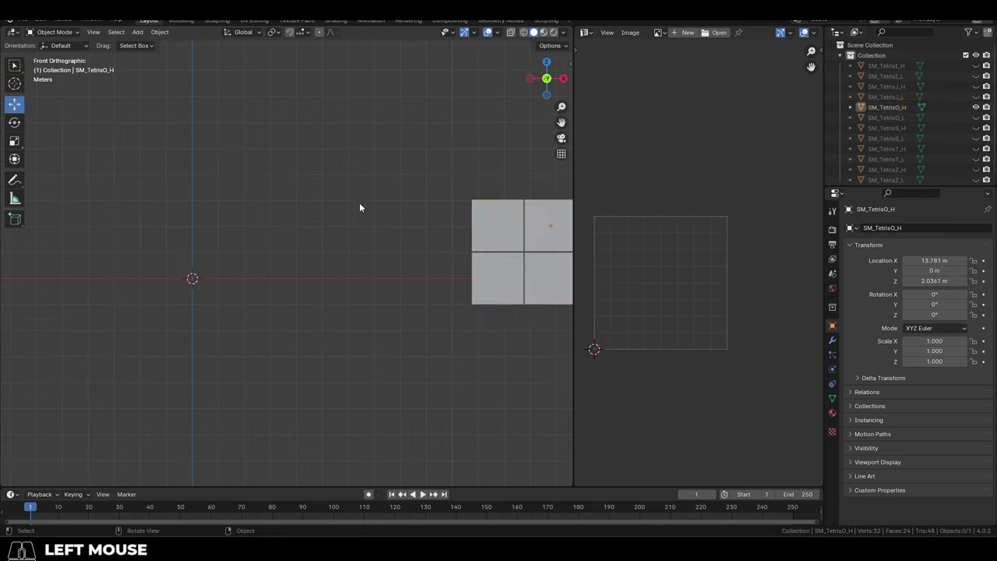
left_click(505, 247)
key("KP_Decimal")
key("Tab")
middle_click_drag(327, 213, 320, 265)
key("alt+z")
left_click(281, 204, "shift")
left_click(286, 332, "shift")
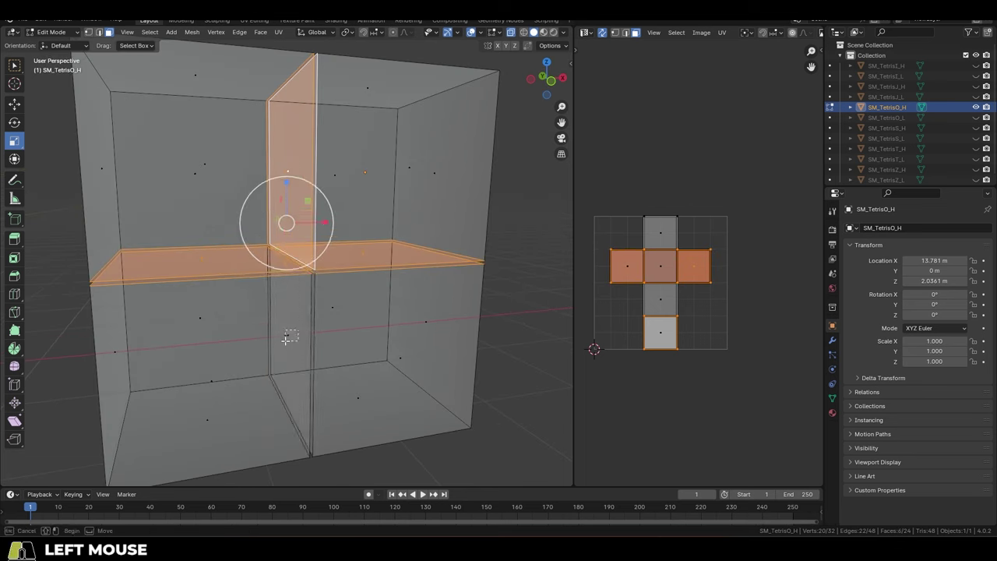
Leave Edit Mode and delete the SM_TetrisO_H object
key("KP_1")
key("Tab")
left_click(975, 107)
left_click(886, 107)
key("Delete")
Duplicate SM_TetrisO_L, name the plain copy SM_TetrisO_H, and select SM_TetrisO_L
left_click(898, 108)
key("ctrl+c")
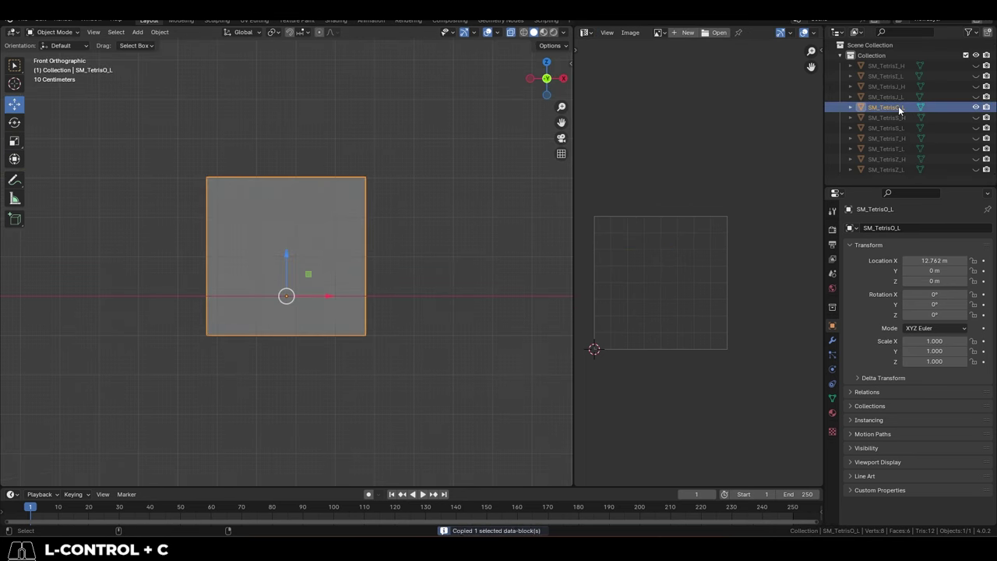
key("ctrl+v")
double_click(898, 117)
key("BackSpace")
key("BackSpace")
key("BackSpace")
key("BackSpace")
key("BackSpace")
left_click(887, 117)
Add centred vertical and horizontal loop cuts to SM_TetrisO_L and select both loops
key("Tab")
left_click(14, 293)
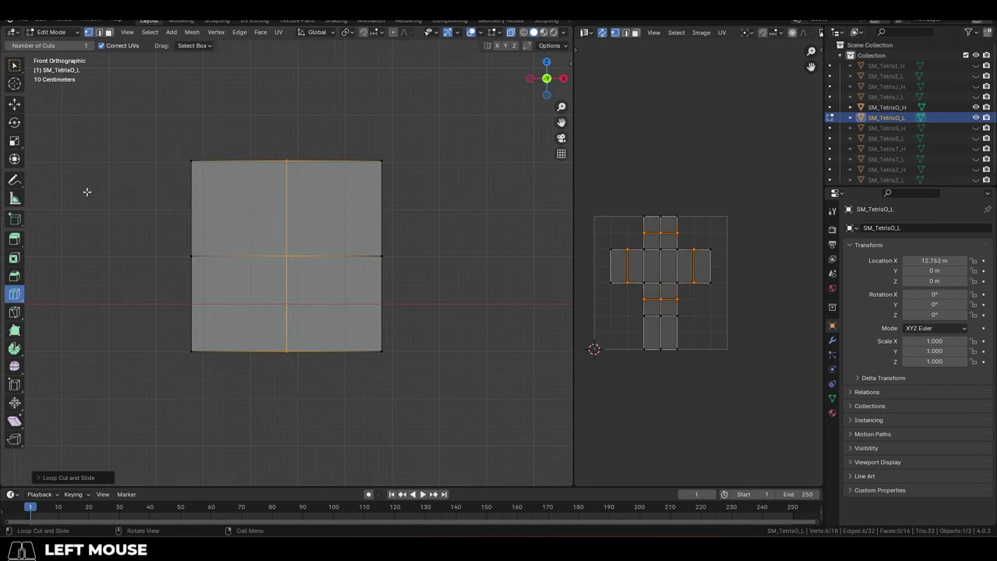
left_click(288, 181, "alt+shift")
scroll(288, 182, "up", 2)
Show SM_TetrisI_H as a reference and bevel both centre loops of SM_TetrisO_L with 2 segments, redoing the bevel once
left_click(976, 66)
key("KP_3")
scroll(336, 294, "down", 5)
scroll(360, 309, "up", 11)
key("ctrl+b")
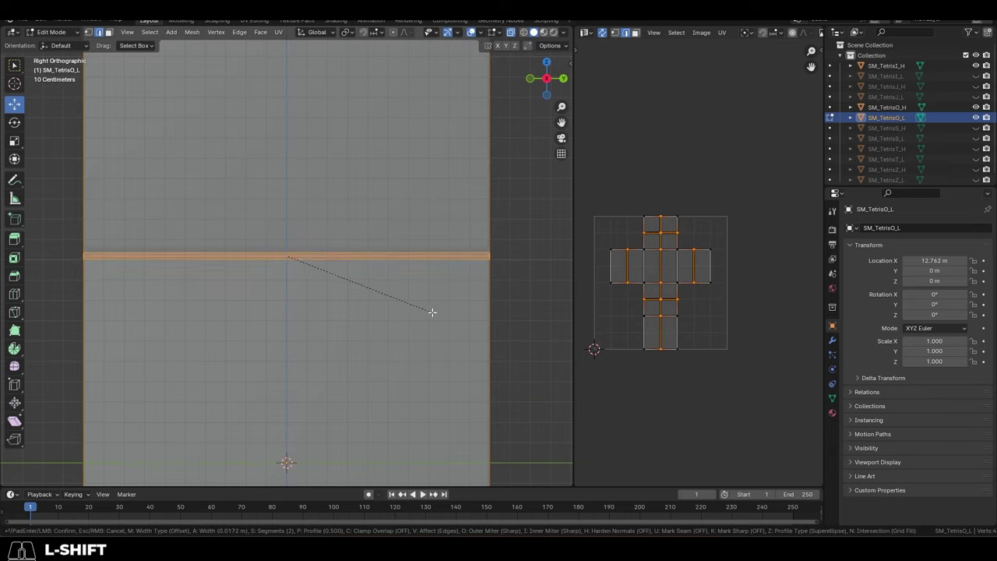
left_click(466, 307)
scroll(460, 306, "down", 7)
key("KP_1")
scroll(389, 299, "up", 4)
key("ctrl+z")
key("ctrl+b")
left_click(405, 298)
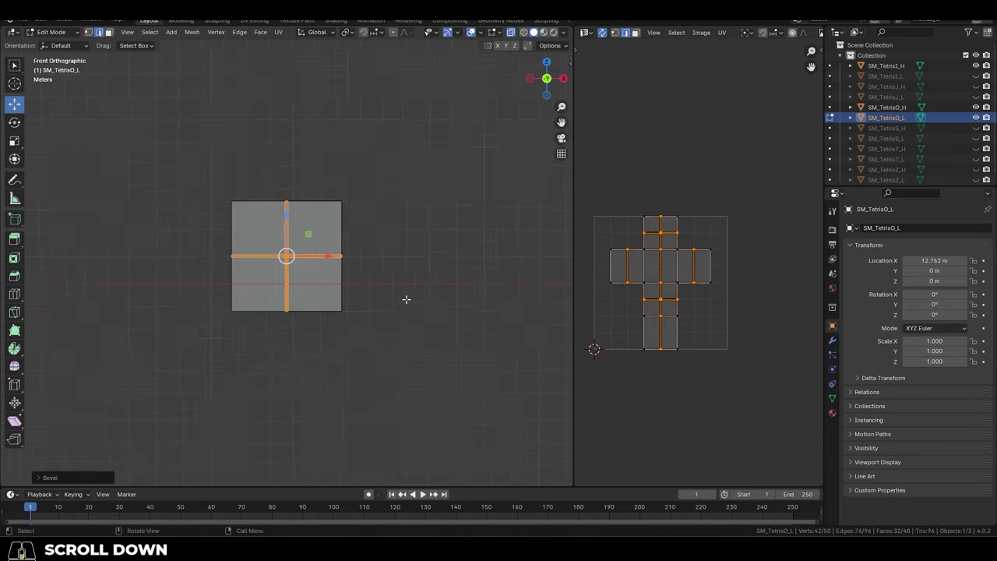
Isolate SM_TetrisO_L and SM_TetrisO_H in turn to compare which one carries the groove loops
middle_click_drag(407, 299, 348, 324)
left_click(975, 107)
left_click(976, 107)
left_click(976, 108)
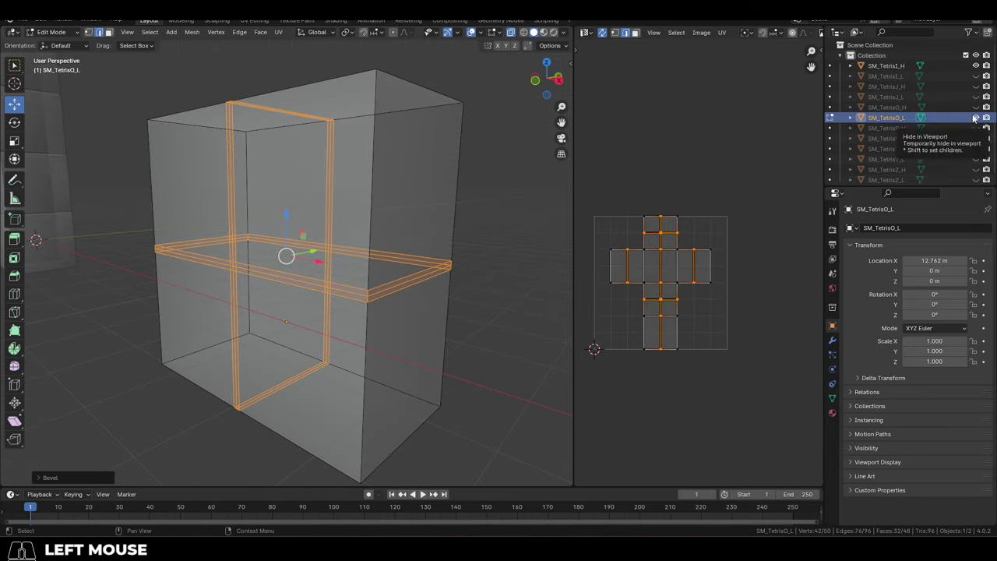
scroll(405, 267, "down", 2)
key("Tab")
left_click(976, 118)
left_click(976, 107)
left_click(374, 218)
key("Tab")
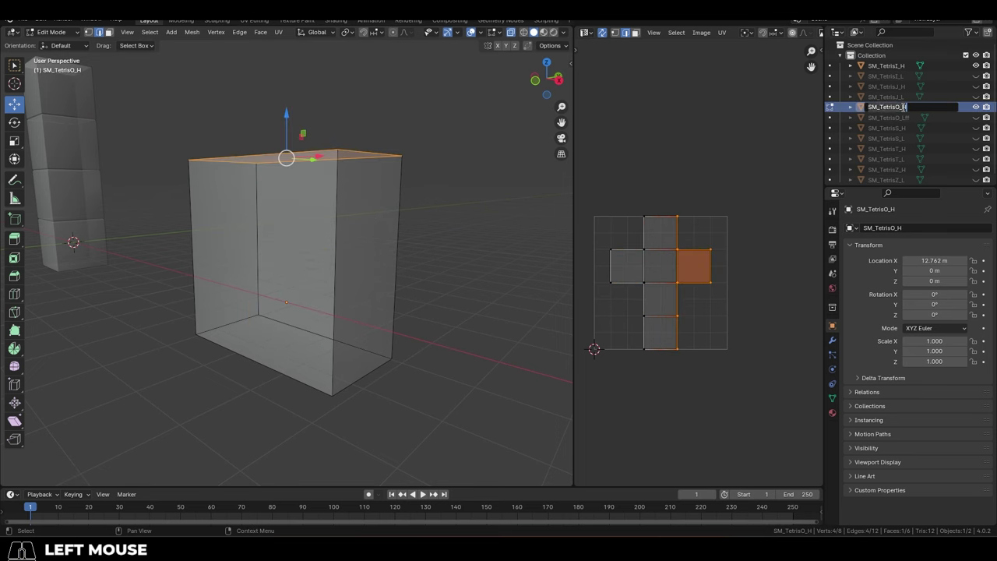
Swap the two O-piece names so the grooved mesh is SM_TetrisO_H, and open that mesh in Edit Mode
left_click(975, 117)
left_click(976, 107)
key("Tab")
left_click(358, 234)
key("Tab")
scroll(243, 282, "up", 2)
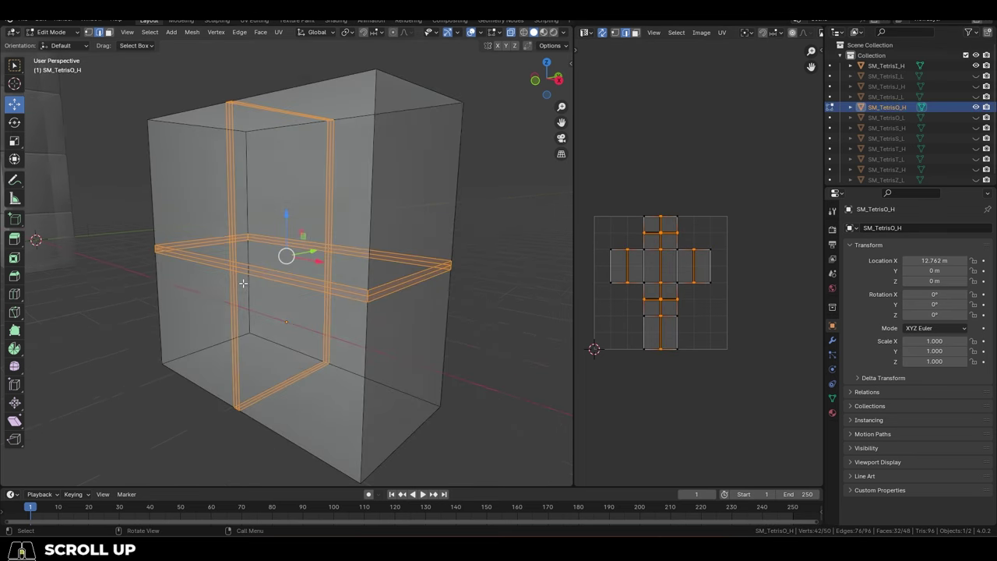
Select the vertical centre edge loop of SM_TetrisO_H and scale it inward to recess the vertical groove
key("KP_1")
left_click(282, 282)
left_click_drag(280, 272, 289, 433)
scroll(285, 428, "up", 1)
left_click(15, 141)
left_click_drag(287, 213, 285, 224, "shift")
Select the horizontal centre edge loop of SM_TetrisO_H and scale it inward to recess the horizontal groove
left_click_drag(81, 253, 492, 259)
left_click_drag(329, 255, 314, 247, "shift")
scroll(369, 258, "down", 4)
scroll(358, 274, "up", 3)
key("KP_7")
scroll(257, 312, "up", 2)
key("KP_1")
scroll(438, 369, "down", 3)
Select the whole SM_TetrisO_H mesh and bevel all its edges with 2 segments
key("a")
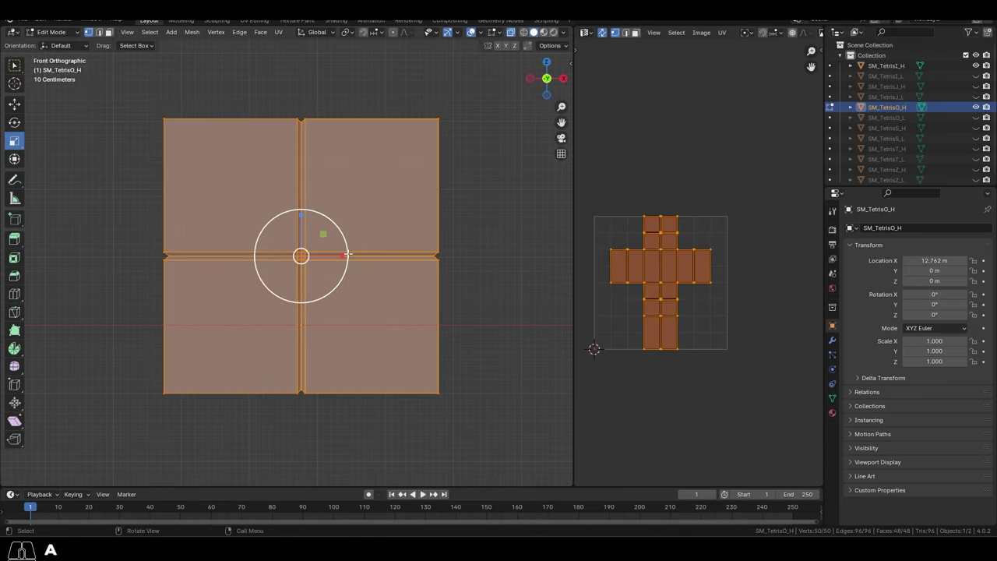
middle_click_drag(442, 324, 337, 320)
key("KP_3")
scroll(351, 327, "up", 2)
key("ctrl+b")
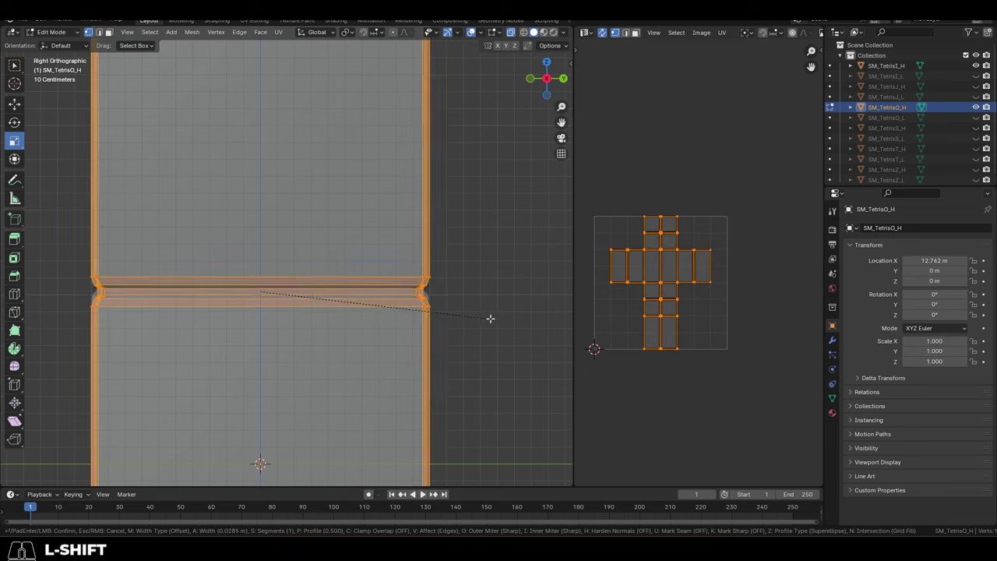
scroll(474, 313, "up", 1)
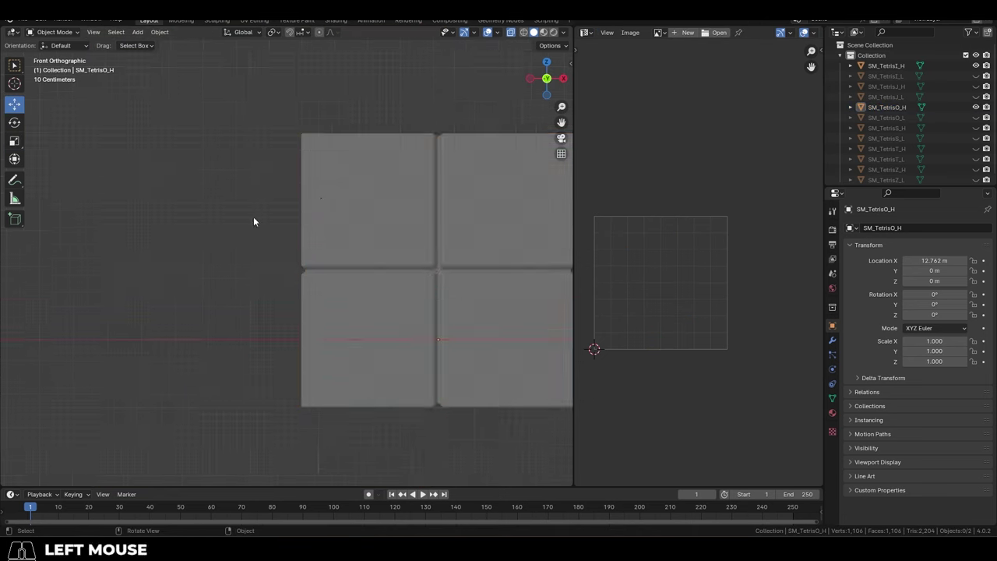
Hide SM_TetrisO_H and show SM_TetrisS_H and SM_TetrisS_L
left_click(975, 107)
left_click(975, 106)
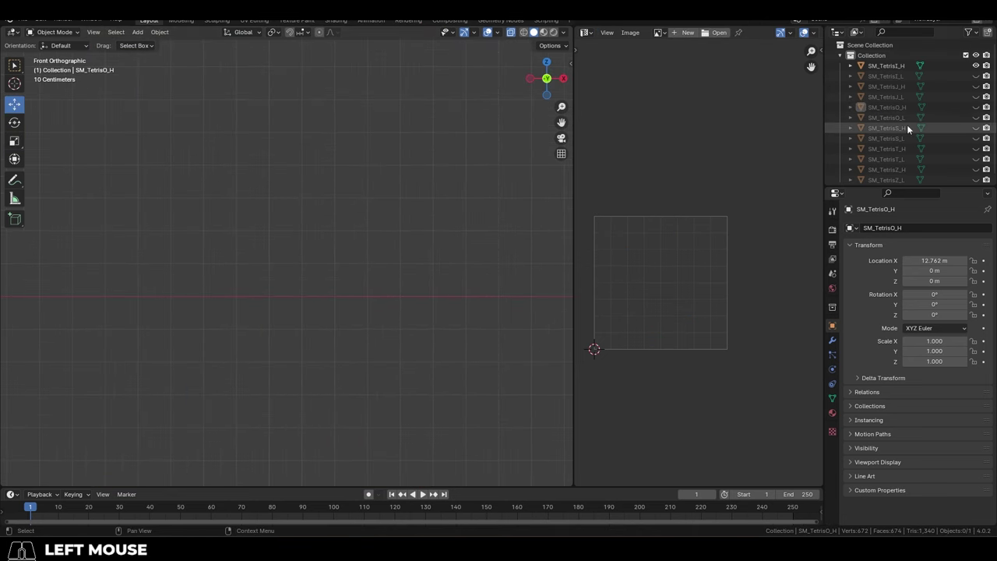
left_click_drag(975, 128, 976, 138)
left_click(886, 128)
scroll(417, 311, "down", 6)
middle_click_drag(418, 311, 300, 301, "shift")
scroll(300, 301, "up", 3)
left_click(249, 263)
Show both Z pieces and delete SM_TetrisZ_H, SM_TetrisZ_L and SM_TetrisS_H
left_click_drag(975, 170, 975, 180)
left_click(886, 169)
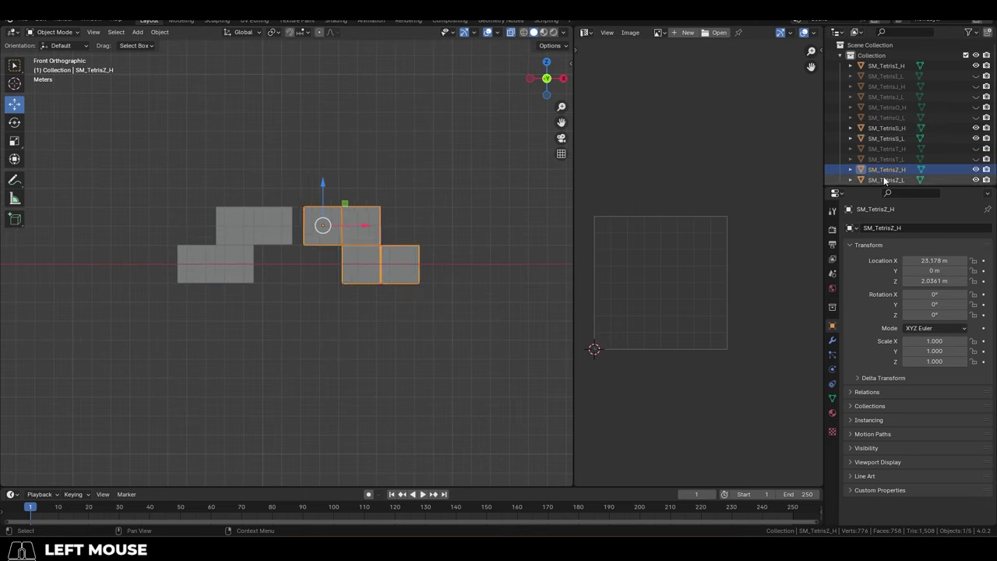
left_click(885, 179, "shift")
key("Delete")
left_click(888, 138)
left_click(894, 129)
key("Delete")
Select the seam edges between the blocks of SM_TetrisS_L in Edit Mode, then return to Object Mode
left_click(245, 263)
key("Tab")
scroll(233, 257, "up", 7)
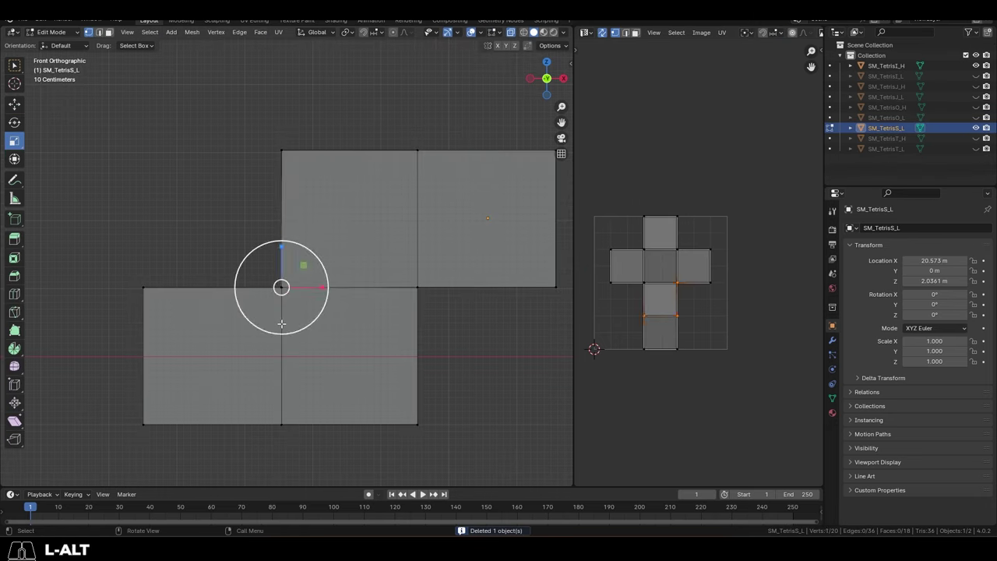
left_click(369, 340, "alt+shift")
middle_click_drag(406, 246, 341, 320)
key("Tab")
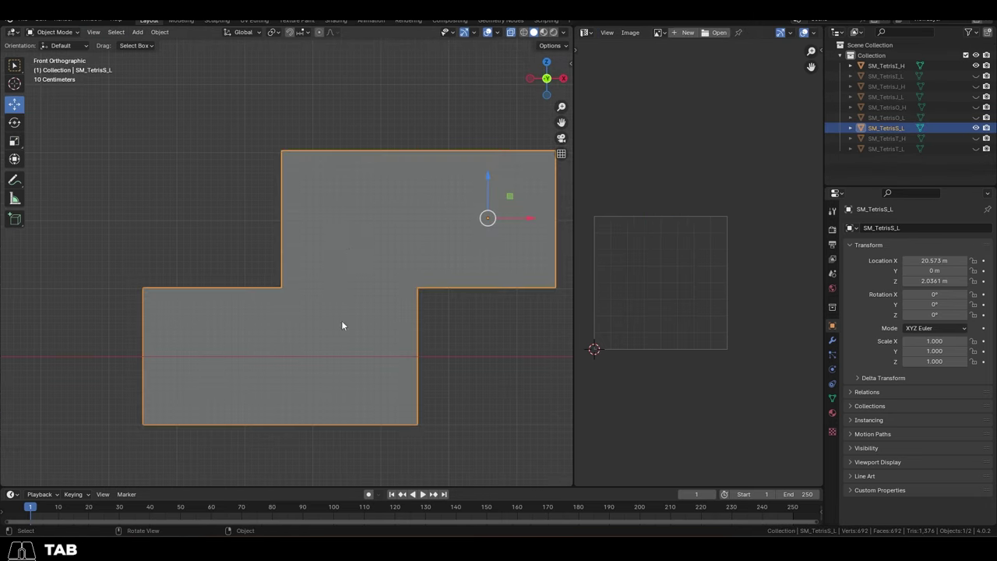
Duplicate SM_TetrisS_L in place and rename the copy SM_TetrisS_H
key("ctrl+c")
key("ctrl+v")
double_click(903, 138)
Bevel the selected seam edges between the blocks of SM_TetrisS_H with 2 segments
key("Tab")
middle_click_drag(418, 249, 444, 265)
scroll(446, 258, "up", 1)
key("ctrl+b")
scroll(444, 265, "up", 2)
Select the centre edges of the bevelled seams on the front and back of SM_TetrisS_H
middle_click_drag(445, 265, 461, 129, "shift")
left_click(264, 288)
left_click_drag(241, 152, 562, 173, "shift")
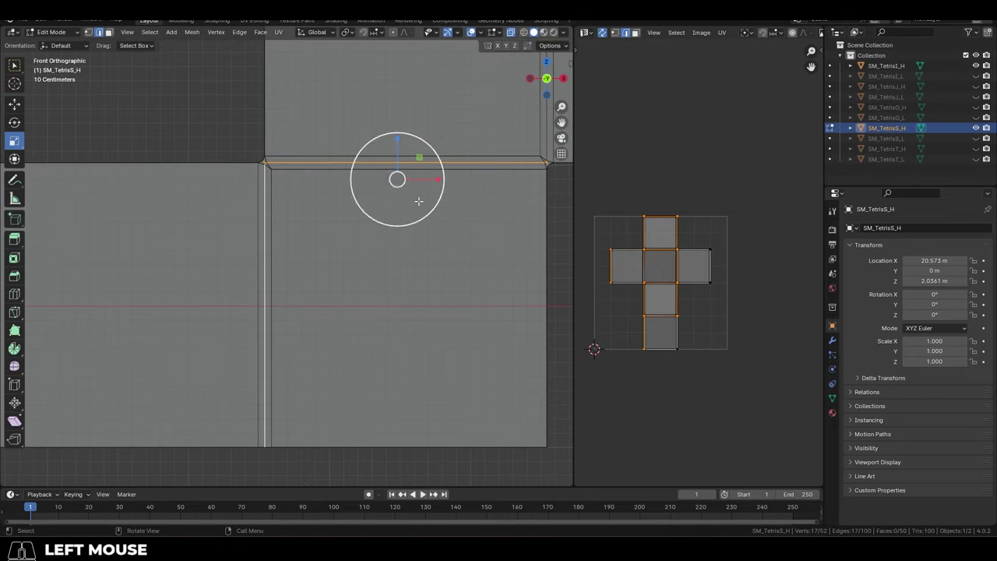
left_click(263, 288, "shift")
scroll(499, 78, "down", 2)
middle_click_drag(517, 46, 474, 151, "shift")
middle_click_drag(428, 307, 233, 335)
middle_click_drag(234, 335, 396, 314, "shift")
left_click(397, 314, "shift")
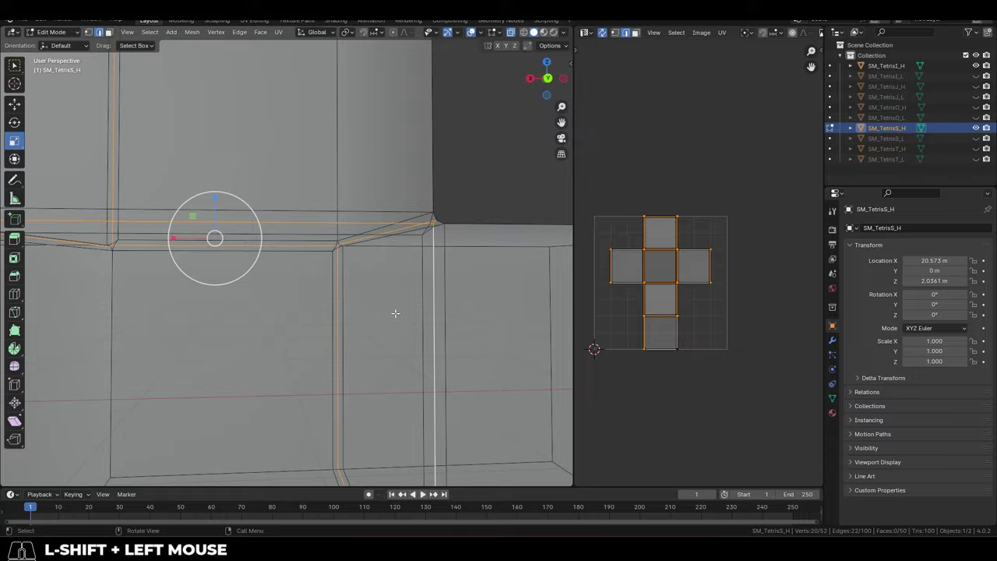
Scale the selected centre edges of SM_TetrisS_H inward to recess the grooves between its blocks
key("KP_7")
mouse_move(338, 244)
left_mouse_down("shift")
mouse_move(341, 256)
mouse_move(343, 242)
left_mouse_up("shift")
key("KP_3")
middle_click_drag(342, 243, 420, 311)
key("KP_1")
middle_click_drag(373, 368, 340, 455, "shift")
scroll(346, 421, "up", 1)
left_click_drag(310, 303, 316, 299, "shift")
scroll(343, 296, "down", 3)
Bevel all edges of SM_TetrisS_H with 2 segments, then return to Object Mode and turn X-ray off
key("a")
key("ctrl+b")
scroll(390, 311, "up", 1)
left_click(413, 323)
key("Tab")
middle_click_drag(213, 223, 224, 248)
scroll(223, 247, "down", 5)
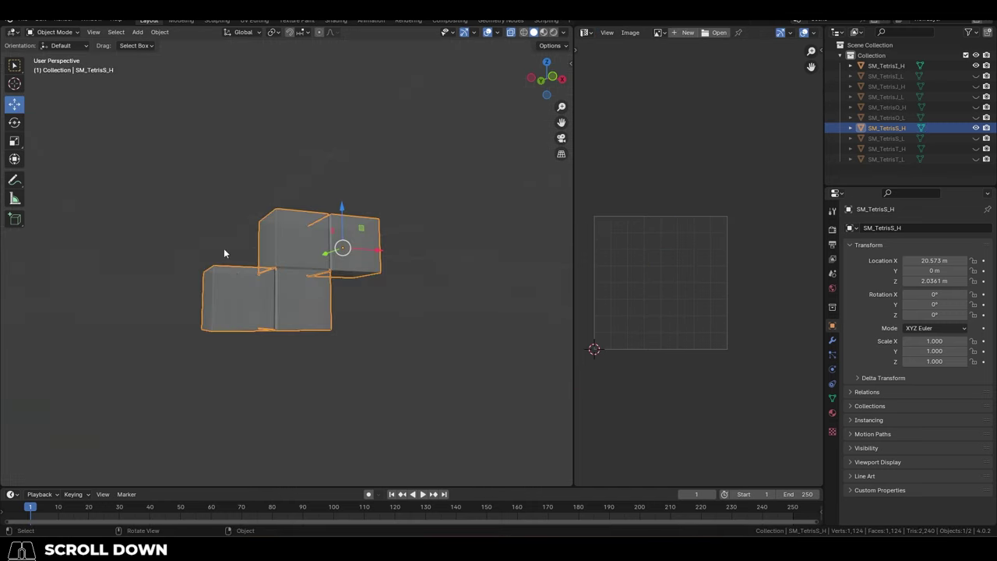
left_click(223, 247)
left_click(510, 32)
Hide SM_TetrisS_H, then replace SM_TetrisT_H with a pasted copy of SM_TetrisT_L renamed SM_TetrisT_H
left_click(976, 128)
left_click(975, 149)
left_click(965, 149)
key("KP_Delete")
left_click(376, 207)
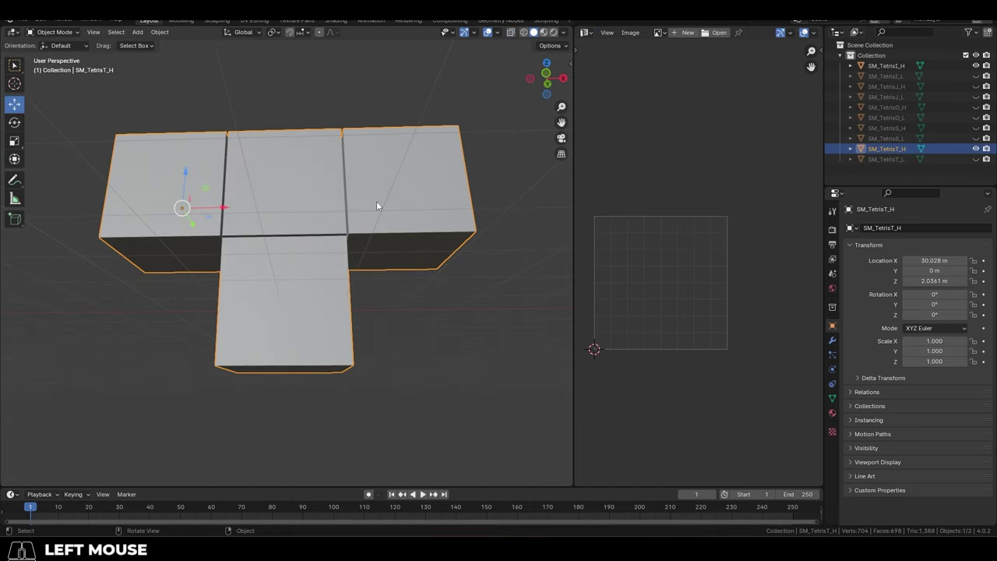
key("Delete")
left_click(975, 148)
left_click(898, 150)
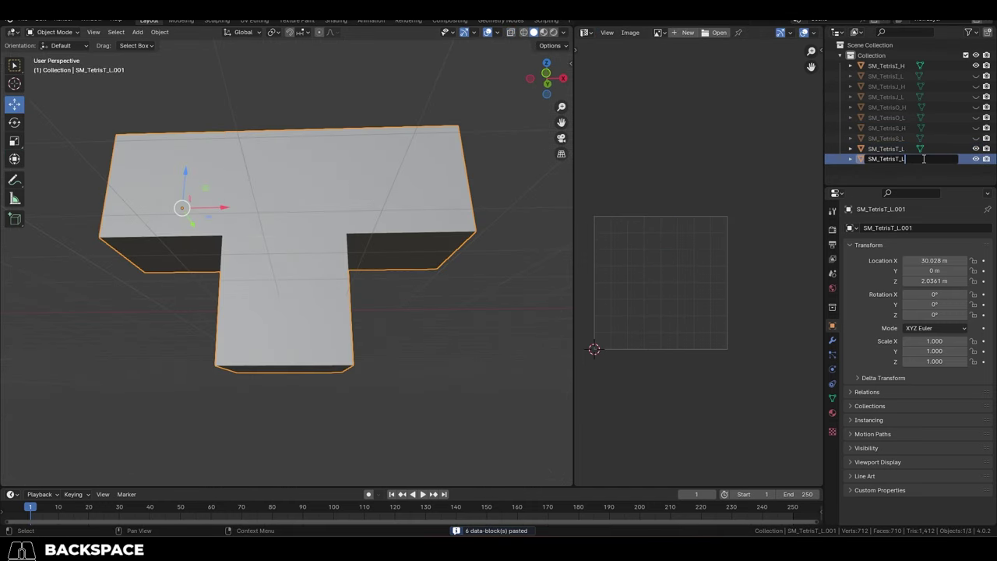
Switch to the browser's "classic tetris pieces" image results and compare several reference images of the piece shapes
left_click(469, 278)
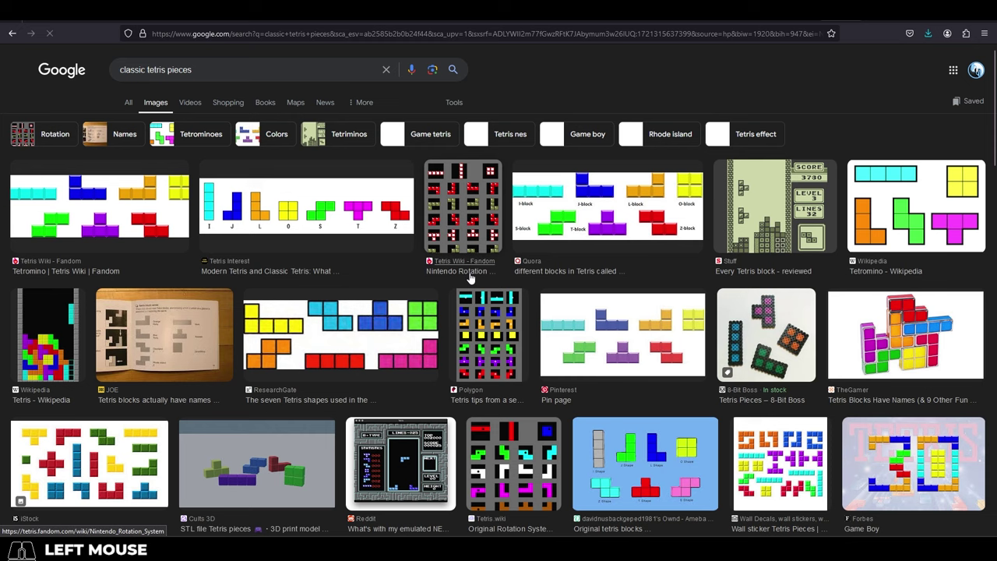
left_click(262, 215)
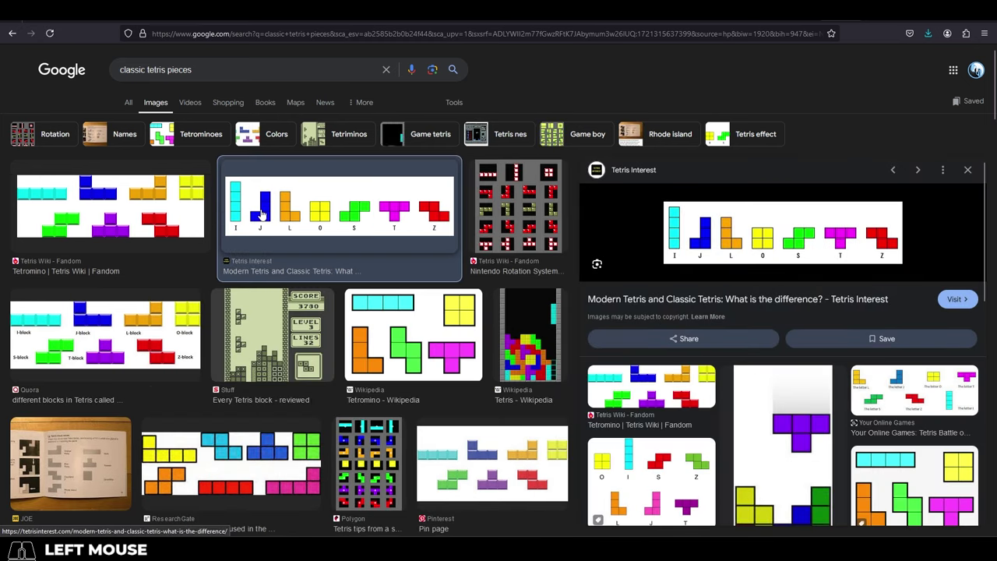
left_click(132, 223)
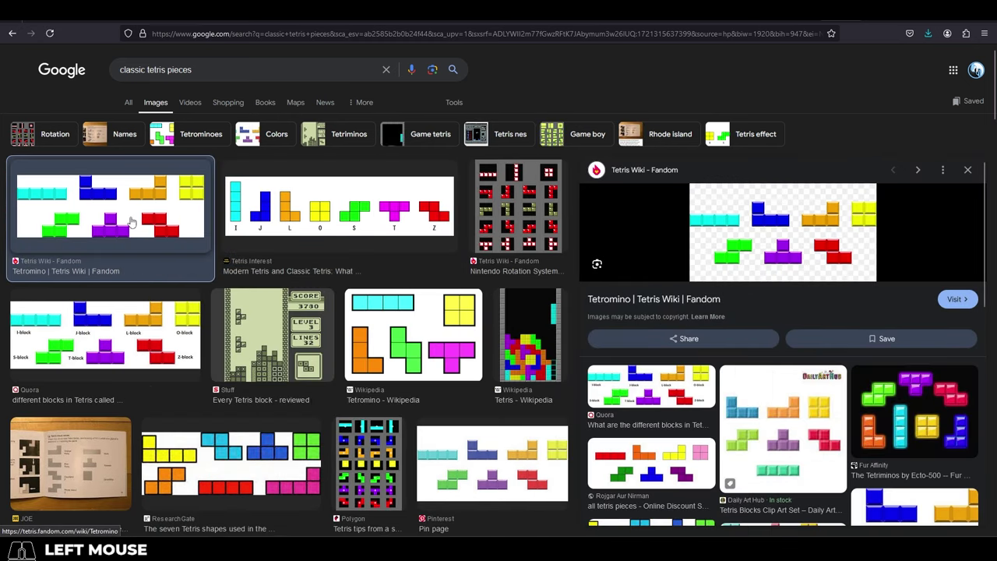
left_click(424, 348)
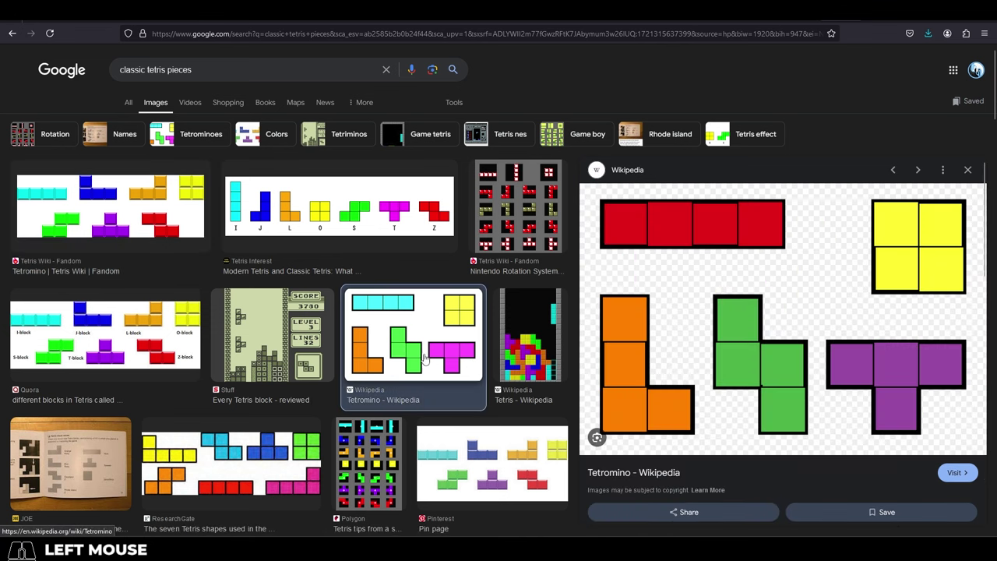
left_click(230, 460)
left_click(312, 215)
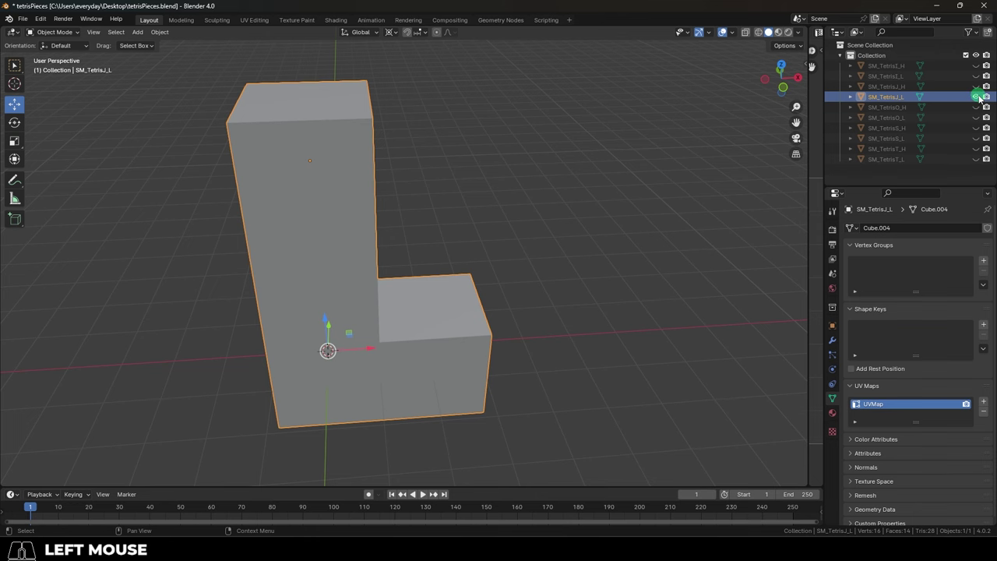
Back in Blender, show only SM_TetrisJ_H and examine its grooves and bevelled edges, including its edge loops in Edit Mode
left_click(978, 97)
left_click(977, 87)
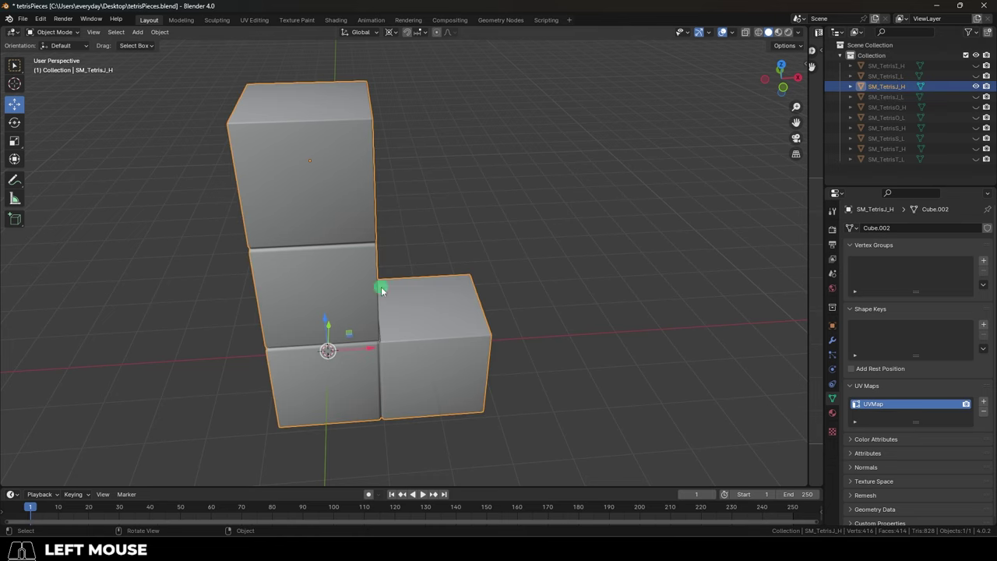
middle_click_drag(381, 289, 98, 296)
scroll(281, 317, "up", 3)
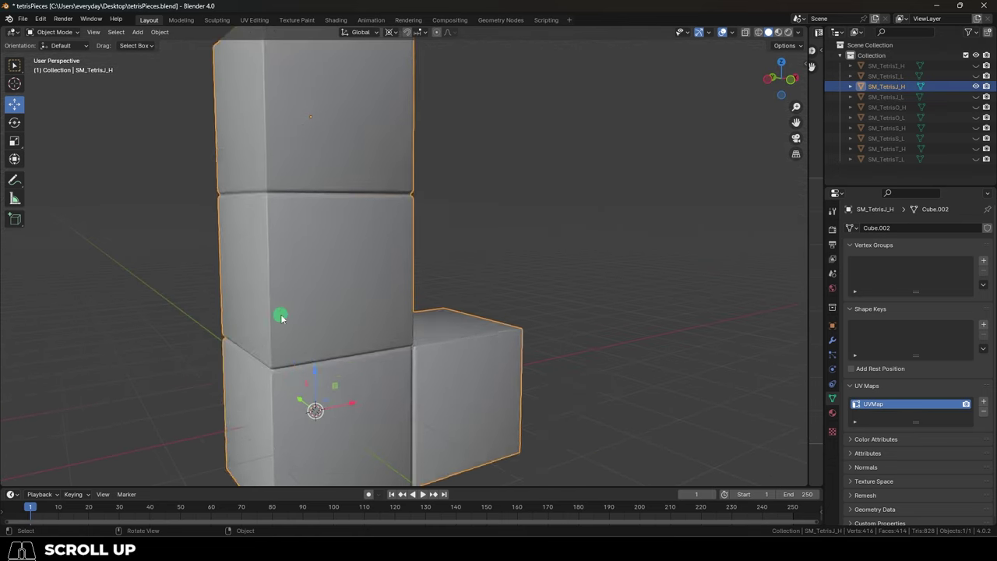
key("Tab")
left_click(307, 196, "alt")
left_click(234, 194)
left_click(276, 371, "alt")
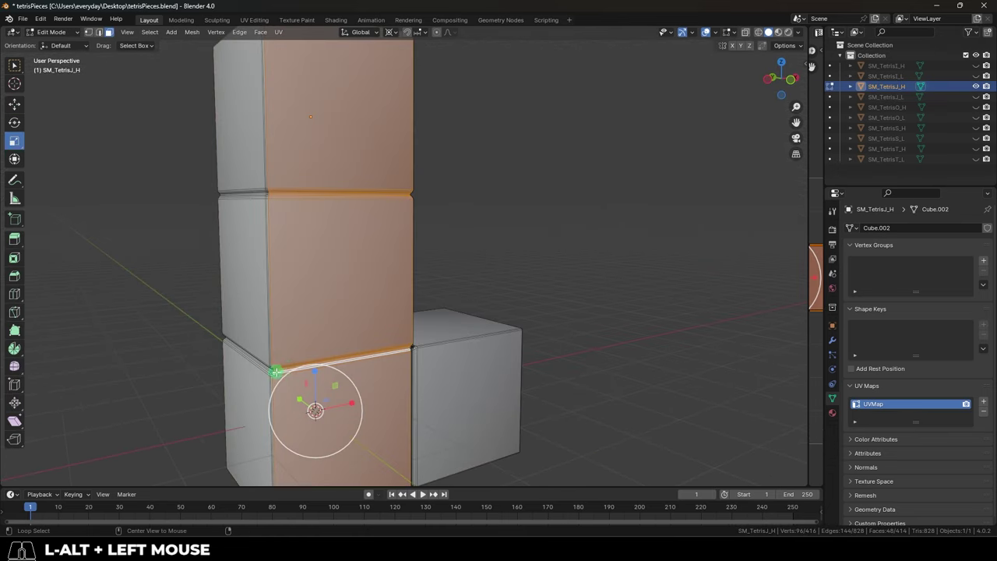
key("2")
left_click(418, 353, "alt")
scroll(350, 315, "down", 3)
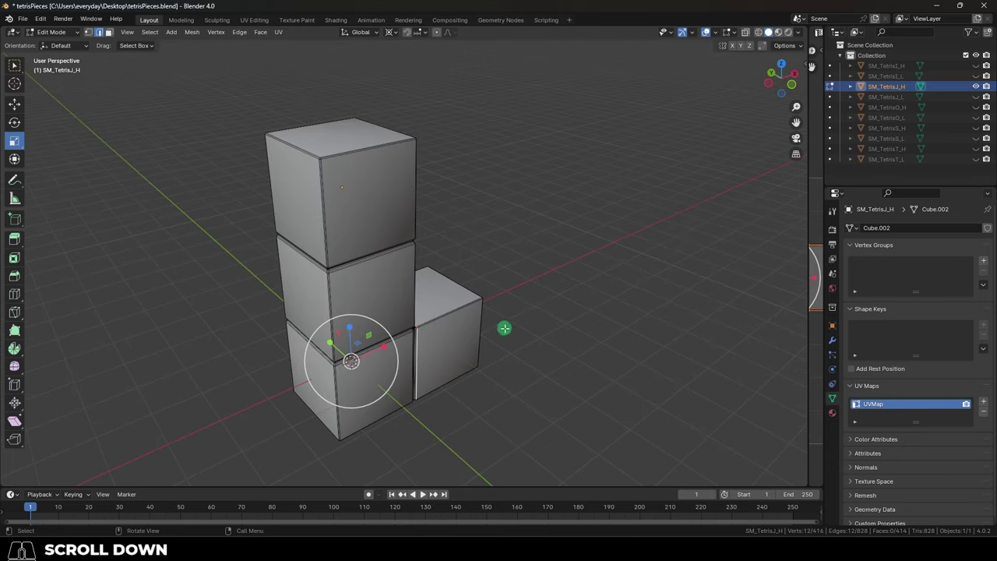
middle_click_drag(506, 330, 402, 300)
key("Tab")
left_click(364, 280)
left_click(553, 260)
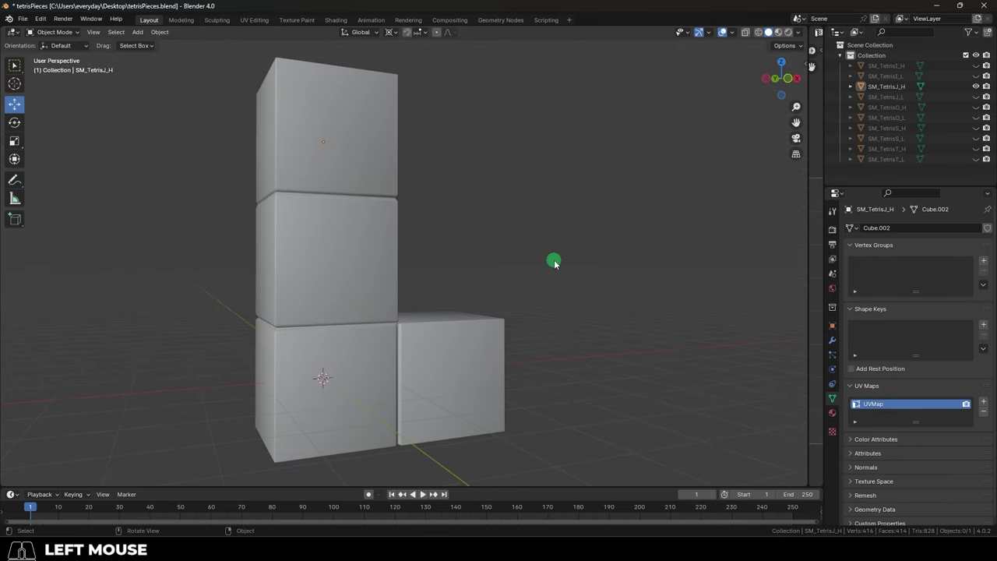
middle_click_drag(553, 261, 590, 298)
Show only SM_TetrisJ_L and examine its low-poly geometry from several angles in Edit Mode
left_click(977, 86)
left_click(977, 97)
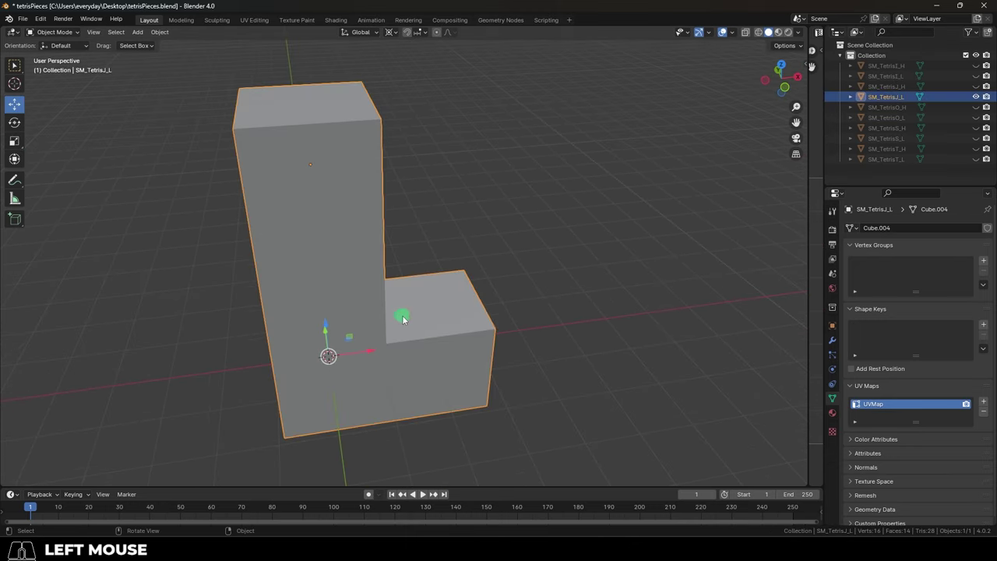
middle_click_drag(402, 319, 459, 348)
key("Tab")
left_click(600, 320)
middle_click_drag(600, 320, 345, 259)
middle_click_drag(429, 281, 476, 309)
key("Tab")
Alternate the visibility of SM_TetrisJ_H and SM_TetrisJ_L to compare their shapes, leaving SM_TetrisJ_L shown
left_click(975, 97)
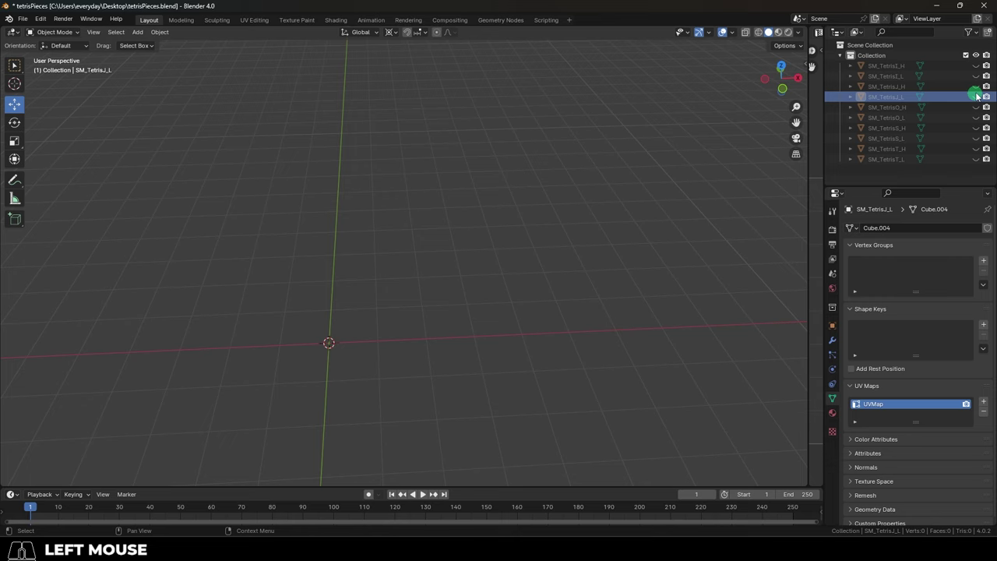
left_click(977, 87)
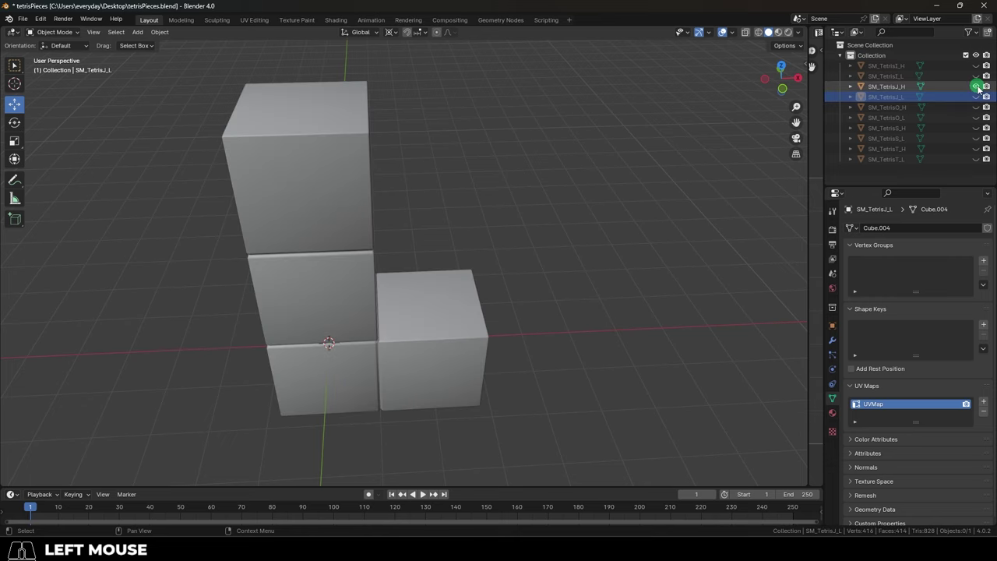
left_click(976, 87)
left_click(976, 97)
middle_click_drag(703, 271, 666, 268)
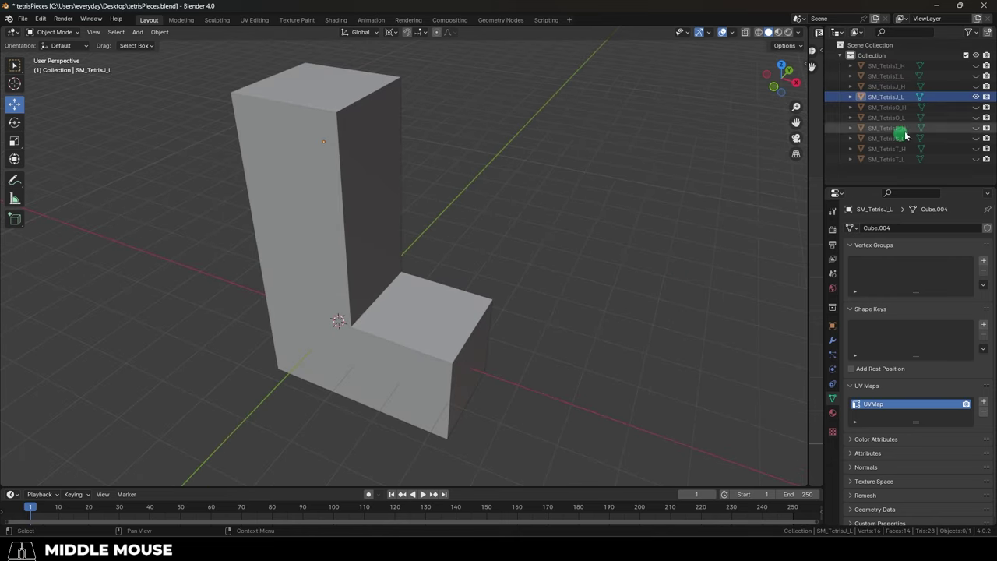
left_click(976, 97)
left_click(976, 87)
left_click(977, 87)
left_click(976, 97)
Enlarge the UV editor beside the 3D viewport and open SM_TetrisJ_L in Edit Mode
left_click_drag(808, 213, 474, 232)
scroll(596, 255, "up", 1)
left_click(249, 294)
scroll(256, 295, "up", 1)
key("Tab")
left_click_drag(473, 295, 359, 290)
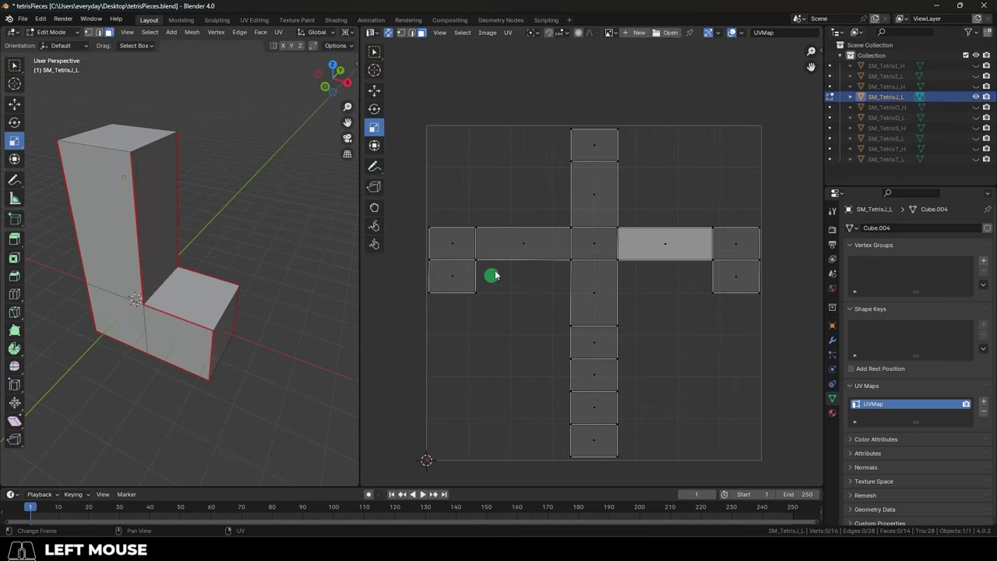
Select the three UV faces of the left arm and move them slightly away from the central strip
left_click(514, 251)
key("3")
key("b")
left_click_drag(556, 206, 437, 318)
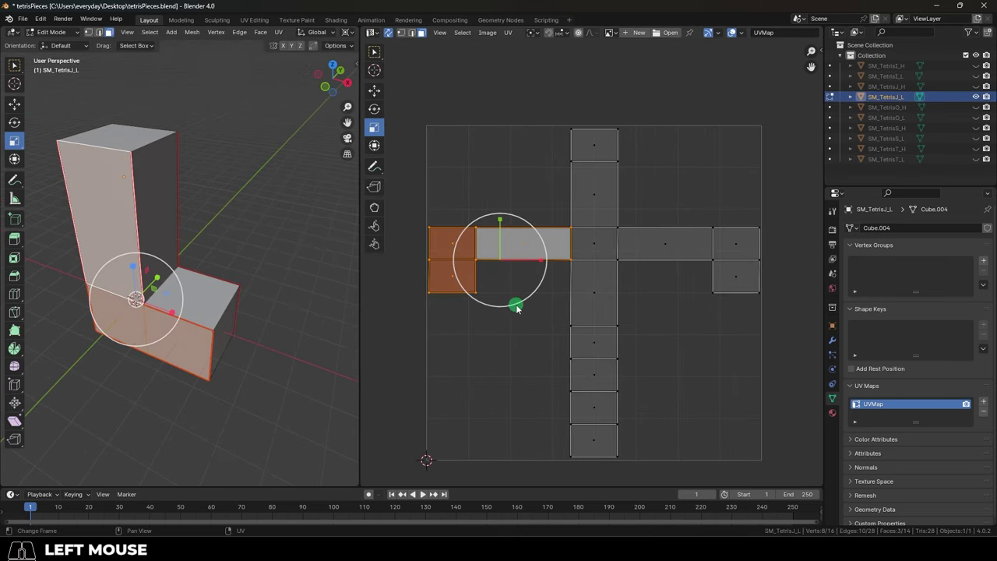
key("g")
left_click(510, 304)
Select the three UV faces of the right arm and mirror them vertically
left_click(736, 245)
left_click_drag(786, 221, 652, 312)
right_click(683, 330)
left_click(681, 352)
Move the mirrored UV faces over to the left arm so the two L-shaped islands interlock into a rectangle
key("g")
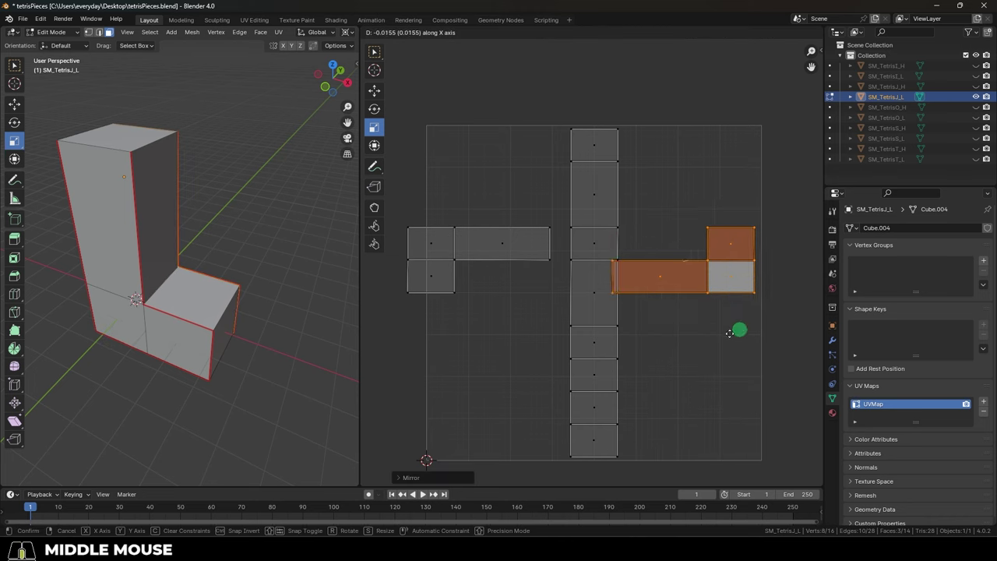
middle_click_drag(729, 333, 578, 351)
left_click(579, 351)
scroll(542, 292, "up", 4)
middle_click_drag(542, 292, 638, 351, "shift")
key("g")
left_click(563, 359)
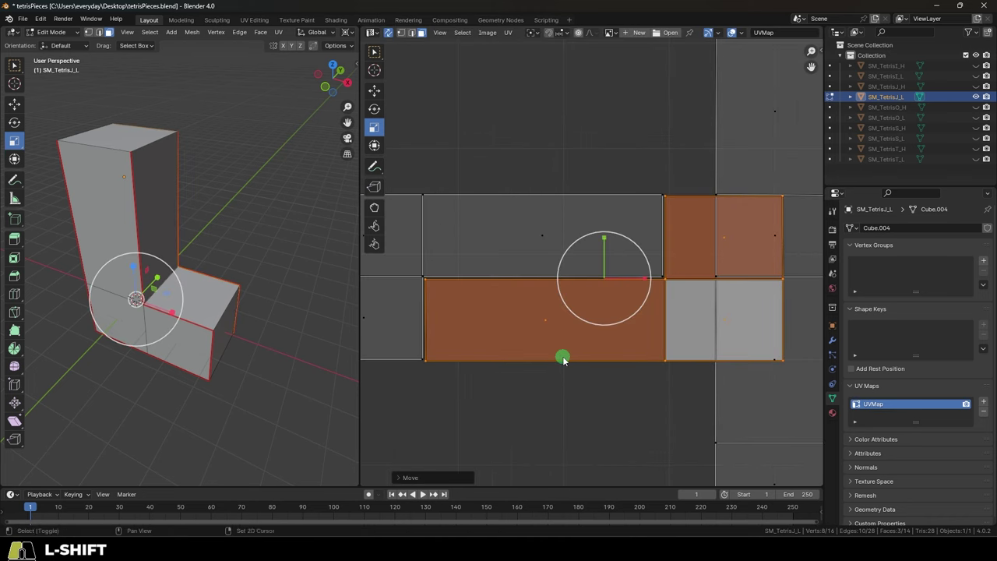
Add the other L-shaped island to the selection, rotate both 90 degrees and move them alongside the central strip's upper part
scroll(563, 358, "down", 5)
left_click_drag(598, 216, 472, 313, "shift")
type("r90")
key("Return")
key("g")
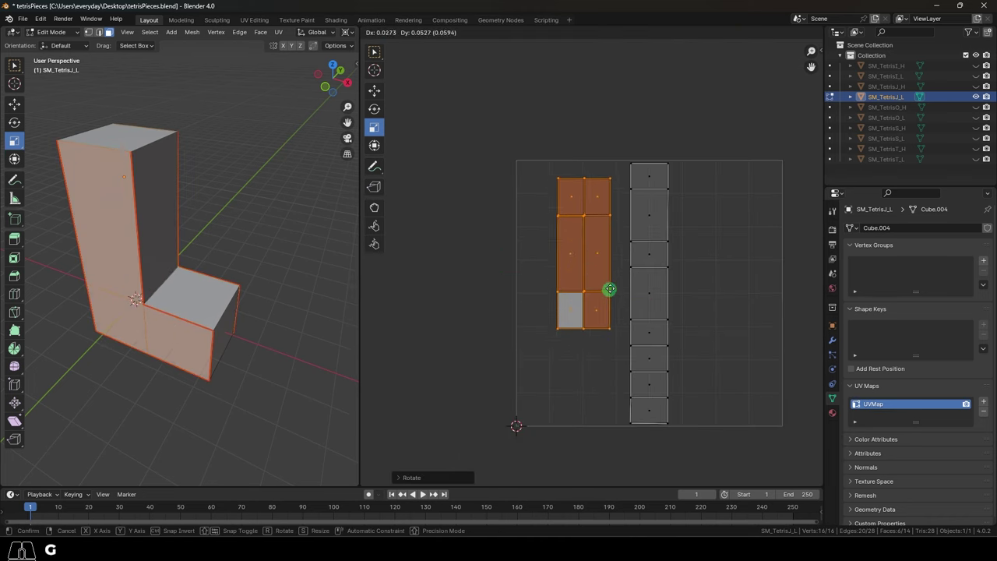
left_click(752, 261)
Select the two lowest UV faces of the central strip and move them beneath the interlocked islands
left_click(707, 366)
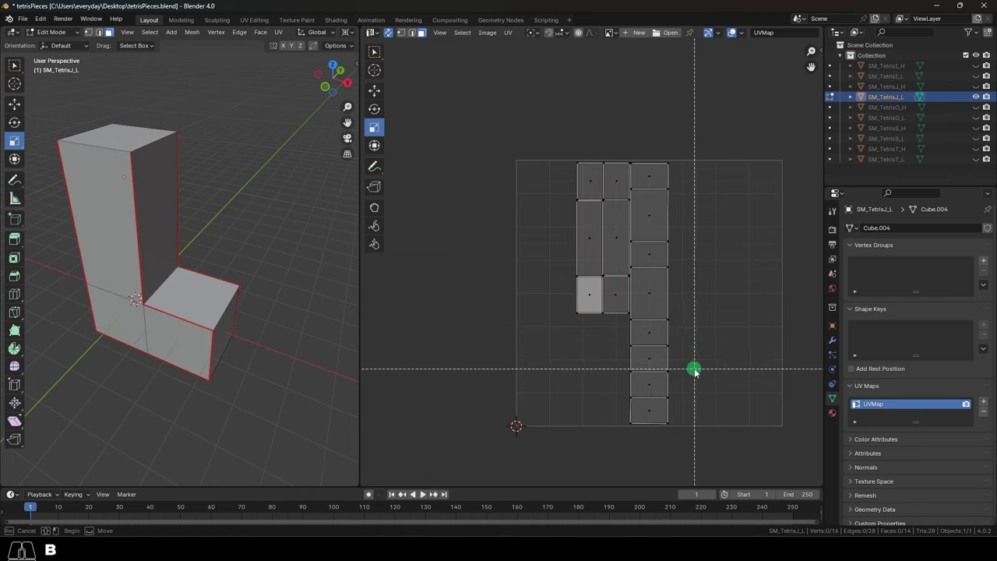
left_click_drag(687, 380, 615, 445)
scroll(724, 401, "up", 2)
key("g")
left_click(716, 234, "shift")
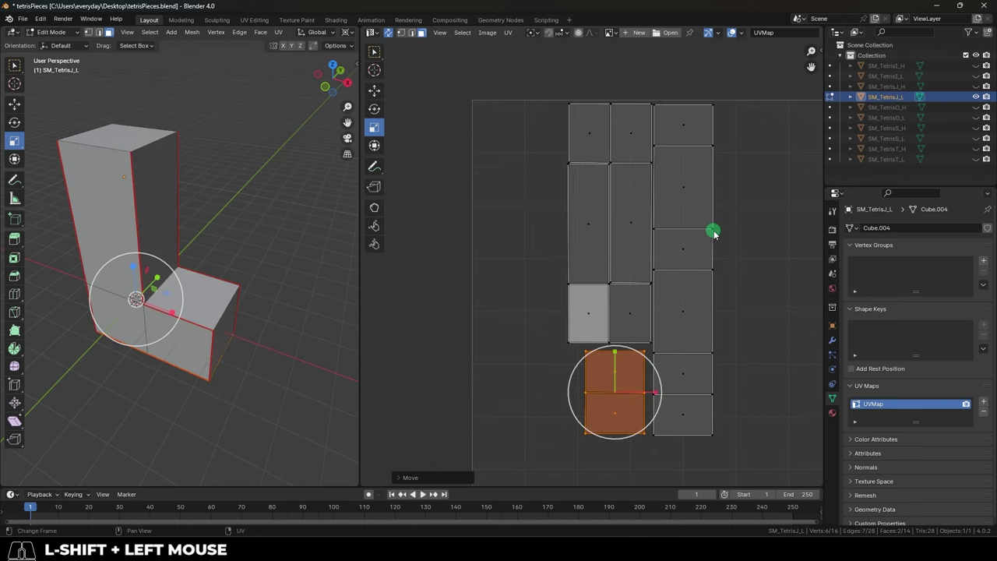
Fit the selected two-face UV island snugly into the corner beneath the L-shaped islands, alongside the long vertical strip
scroll(709, 296, "down", 2)
scroll(643, 317, "up", 3)
mouse_move(643, 317)
middle_mouse_down()
mouse_move(661, 338)
mouse_move(650, 329)
middle_mouse_up()
key("g")
left_click(722, 251, "shift")
scroll(712, 319, "down", 3)
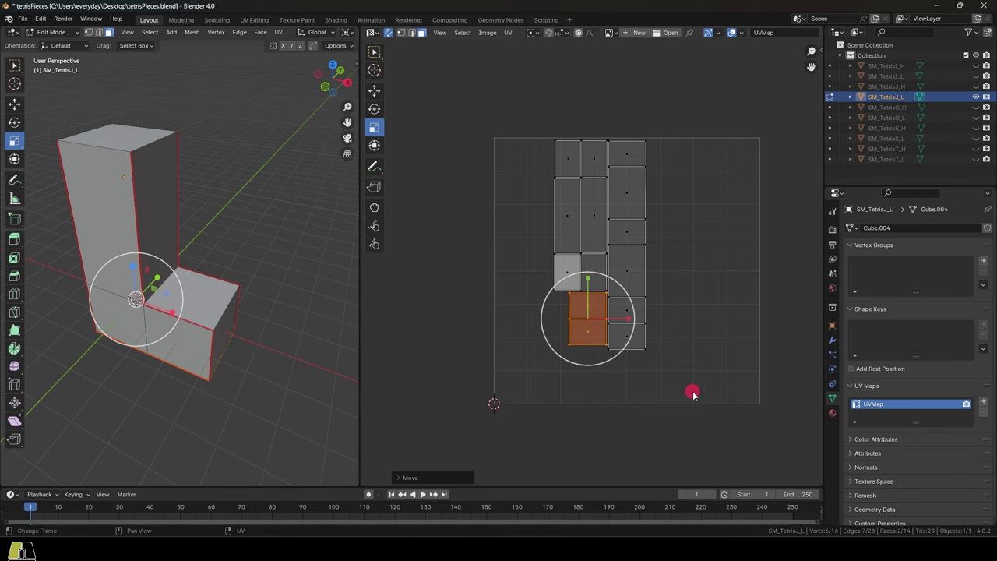
Select all UV islands, reposition them in the UV square and stretch them horizontally to nearly fill its width
left_click_drag(693, 394, 544, 144)
middle_click_drag(653, 315, 607, 322)
scroll(607, 322, "up", 1)
key("g")
left_click(637, 307)
left_click_drag(618, 275, 727, 282)
left_click_drag(581, 229, 577, 224)
key("g")
left_click(649, 251, "shift")
left_click(587, 295)
Select the lower L-shaped UV island together with the two-face island and move them slightly down, leaving a gap below the upper L
left_click_drag(597, 85, 446, 421)
left_click(527, 363)
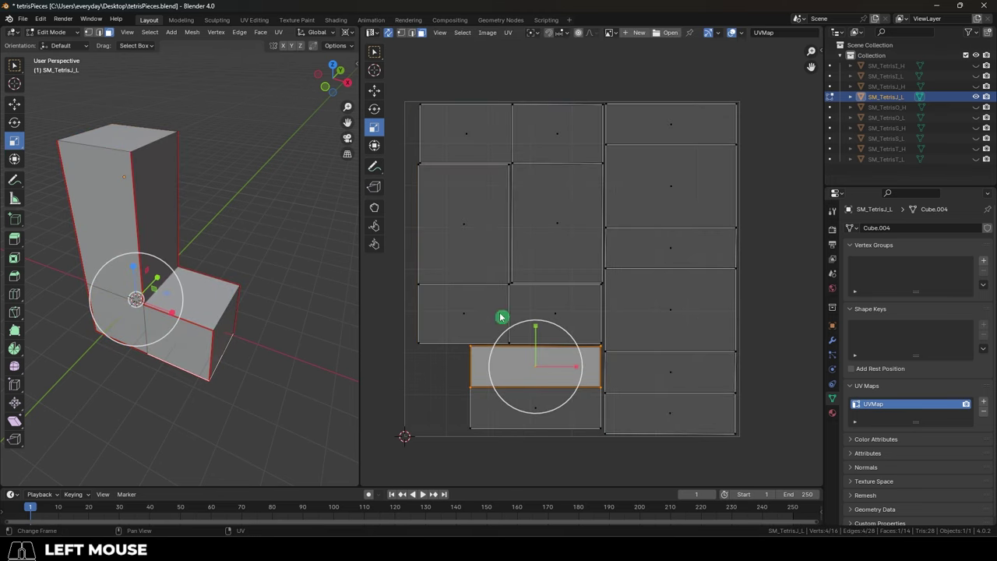
left_click_drag(458, 214, 477, 343, "shift")
left_click_drag(585, 301, 503, 411, "shift")
key("g")
left_click(564, 381)
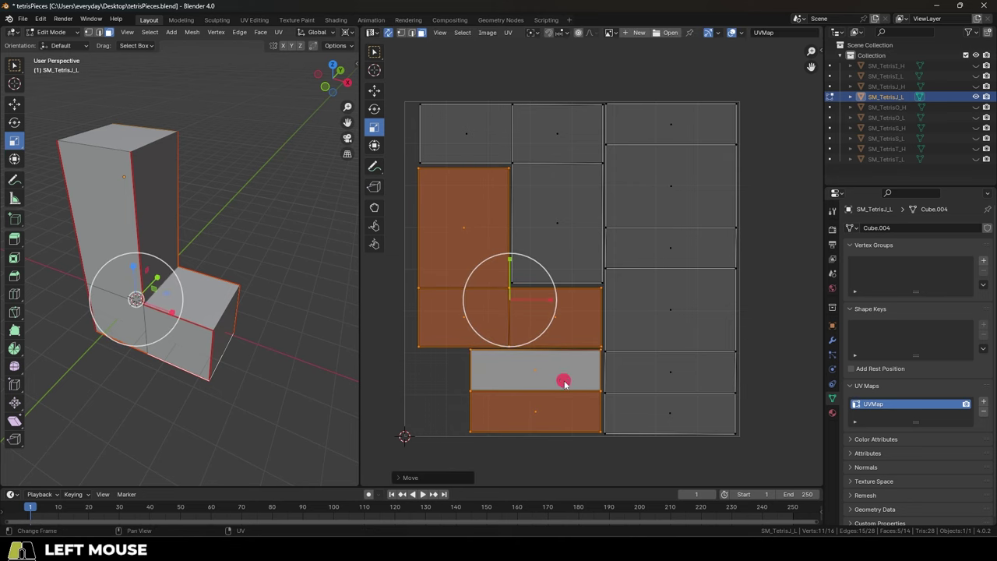
Select the linked two-face UV island and nudge it slightly down, away from the lower L-shaped island
left_click(563, 380)
key("l")
key("g")
left_click(561, 395)
Select all UV islands, adjust their position and scale them horizontally by about 1.04 to fill the UV square's width
left_click(661, 423)
key("b")
left_click_drag(747, 467, 458, 73)
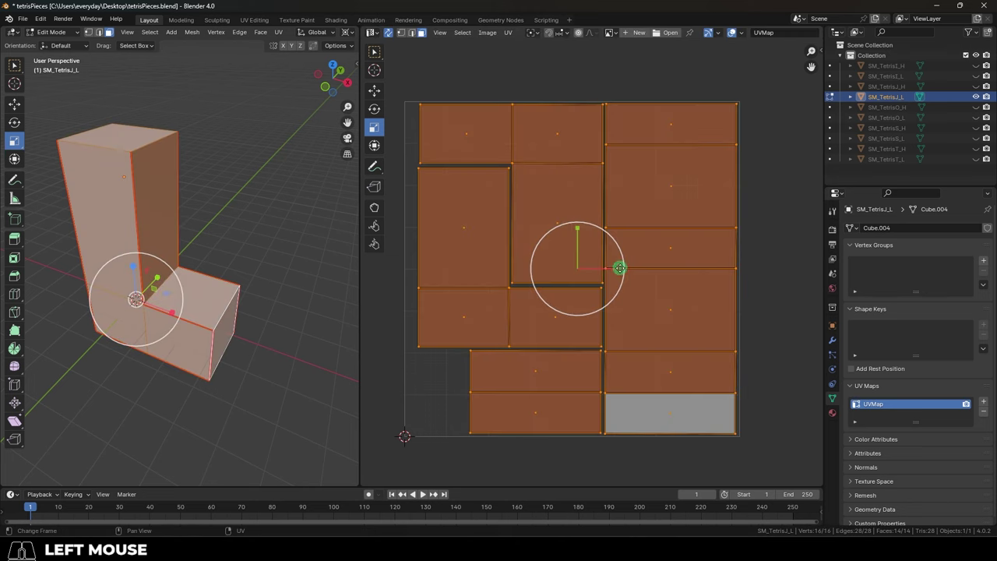
key("g")
middle_click_drag(563, 327, 525, 331, "shift")
left_click(518, 333)
key("s")
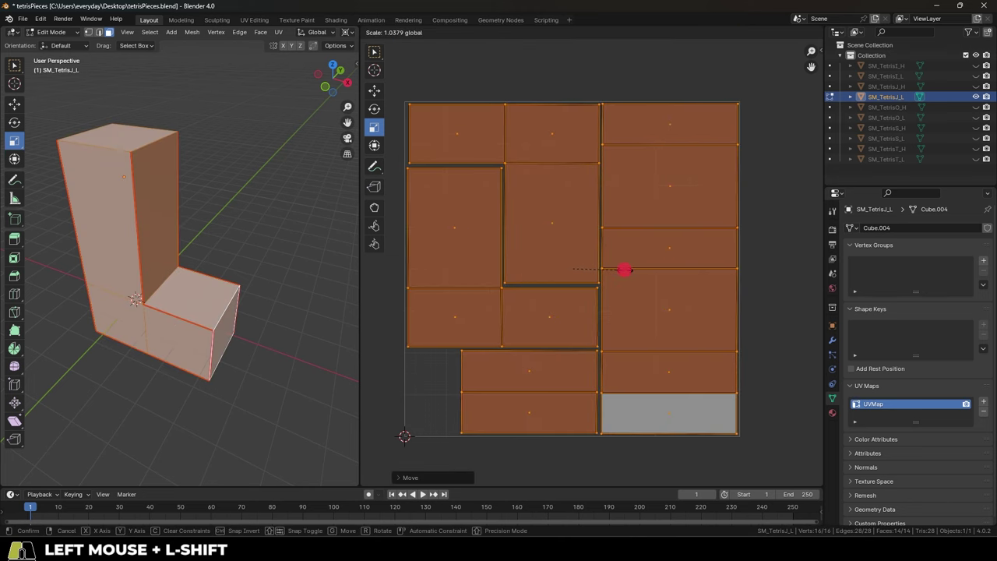
left_click(627, 270)
left_click(748, 283)
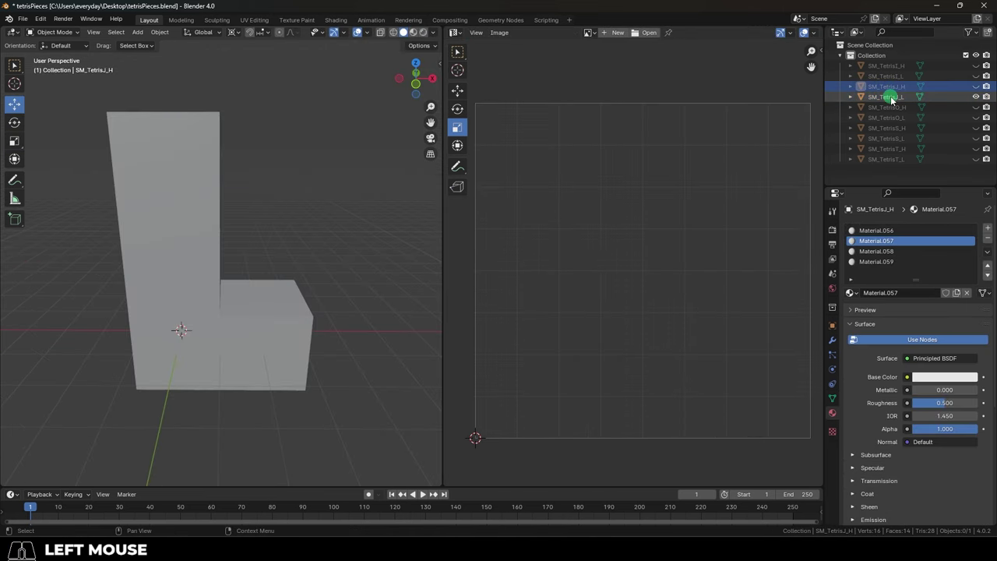
Select SM_TetrisJ_L, switch to Unreal Engine and examine the material and its instances in the TetrisDemo Materials folder
left_click(888, 97)
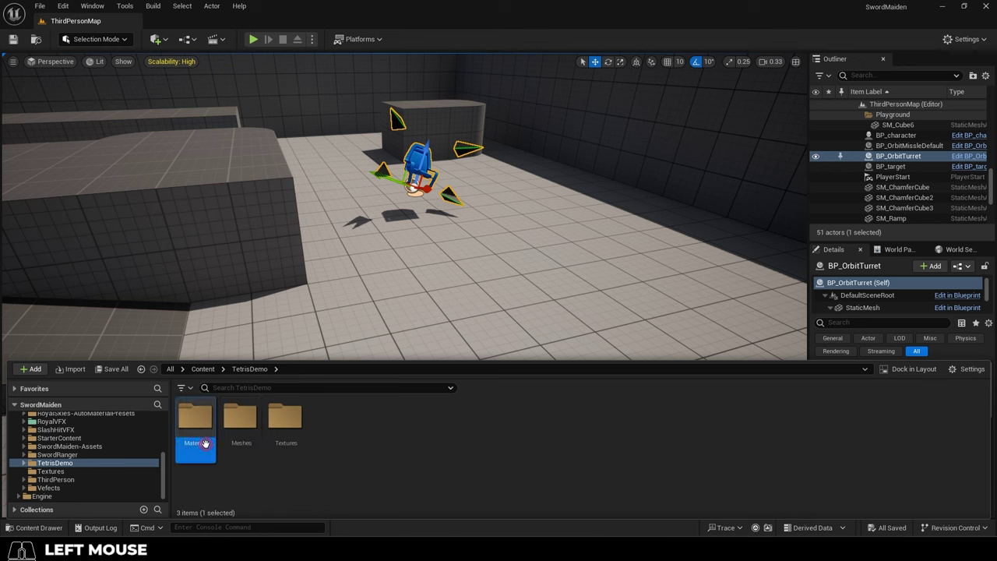
double_click(205, 443)
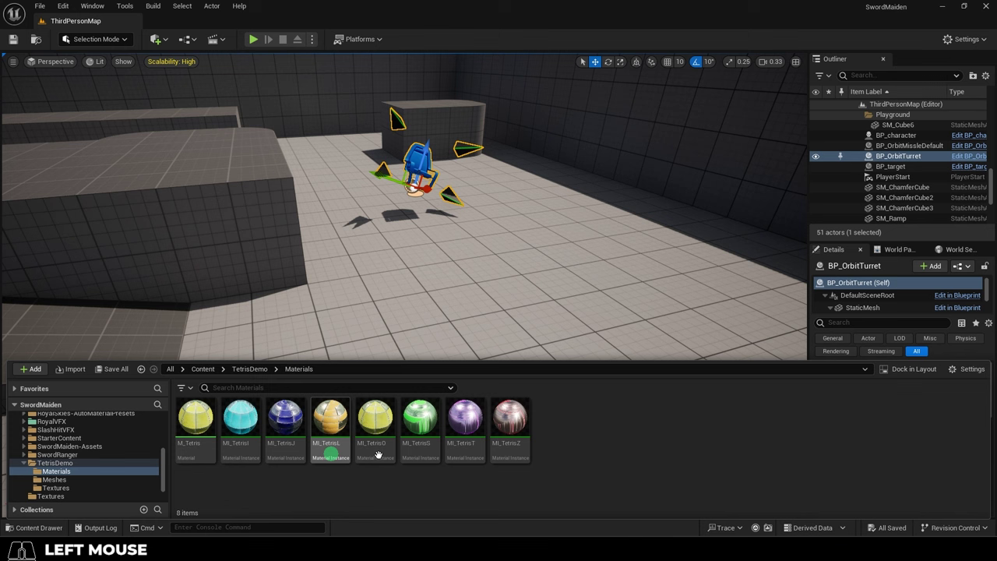
right_click(627, 431)
left_click(627, 430)
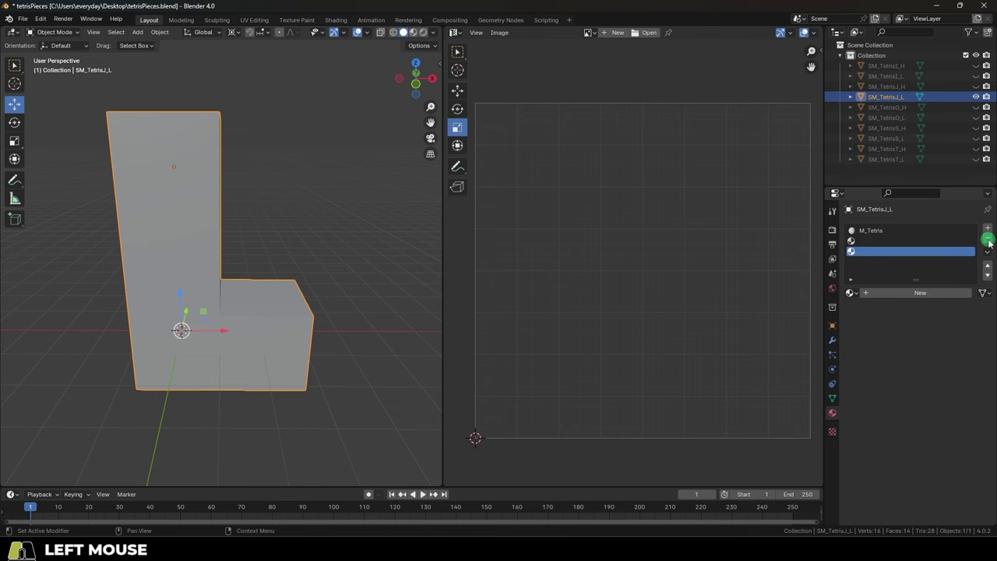
Switch back to Blender, remove the two empty material slots from SM_TetrisJ_L and export the piece in FBX format
left_click(987, 239)
left_click(988, 239)
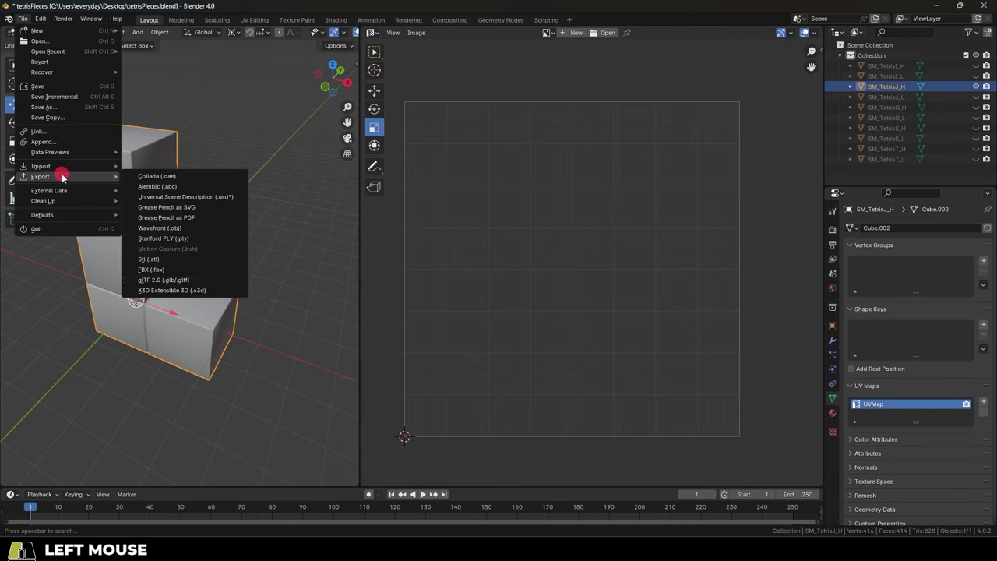
left_click(156, 249)
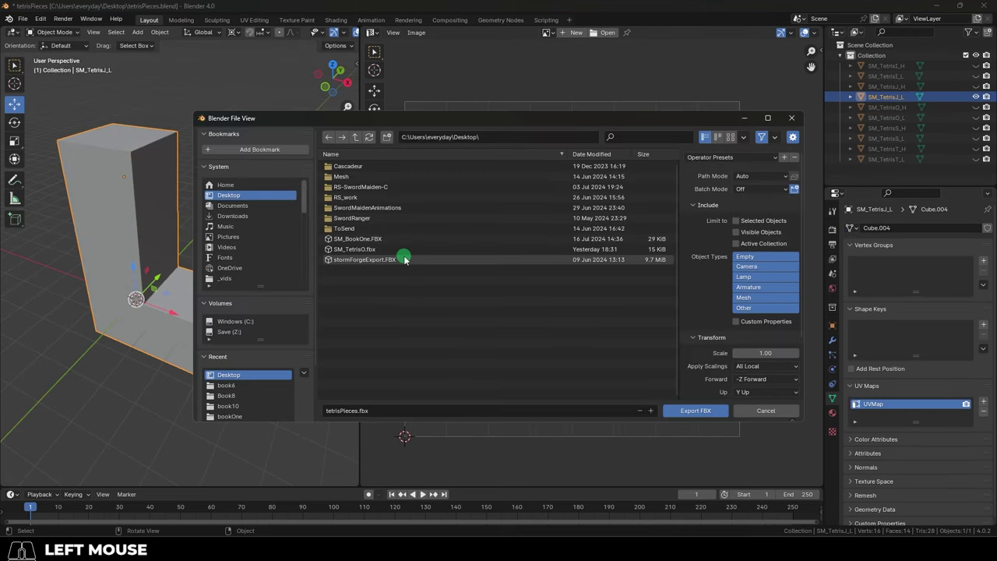
scroll(744, 273, "down", 3)
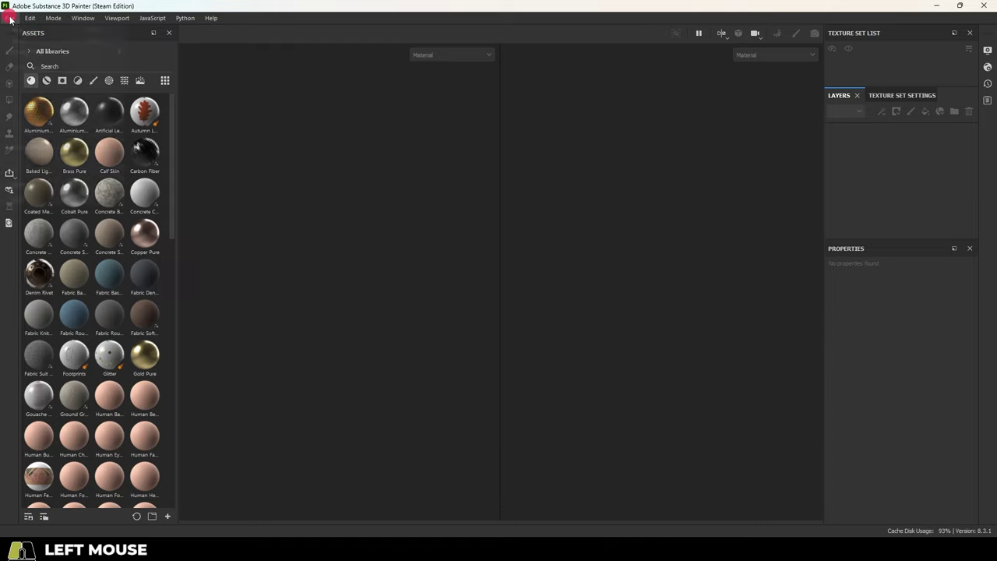
Switch to Substance 3D Painter and create a new project from the exported low-poly FBX on the Desktop
left_click(11, 18)
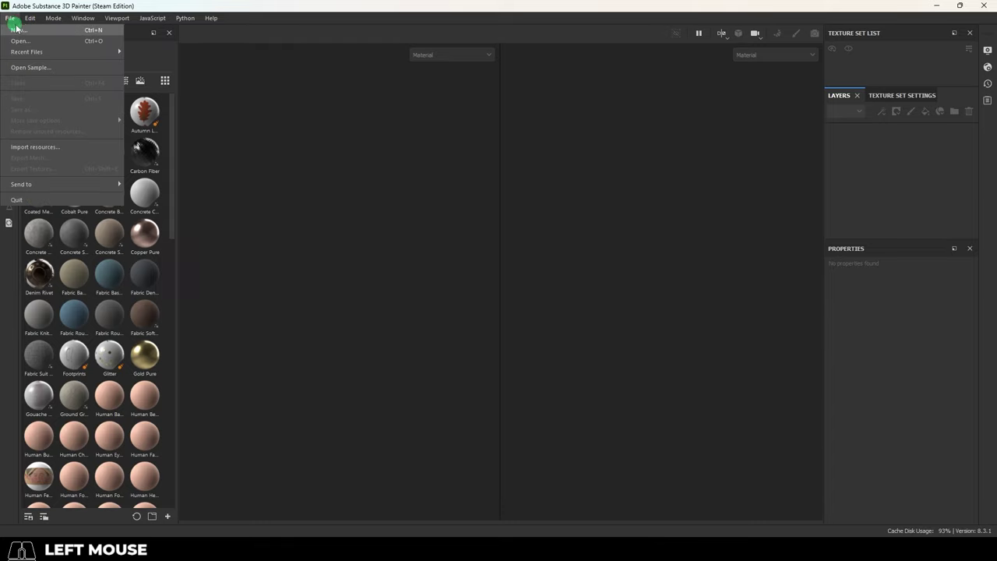
left_click(20, 29)
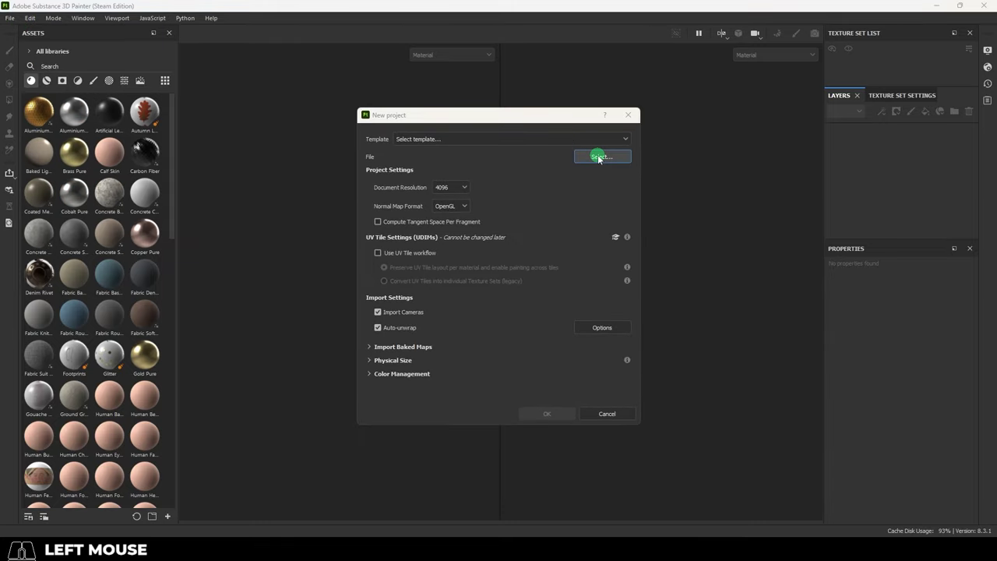
left_click(598, 156)
double_click(566, 297)
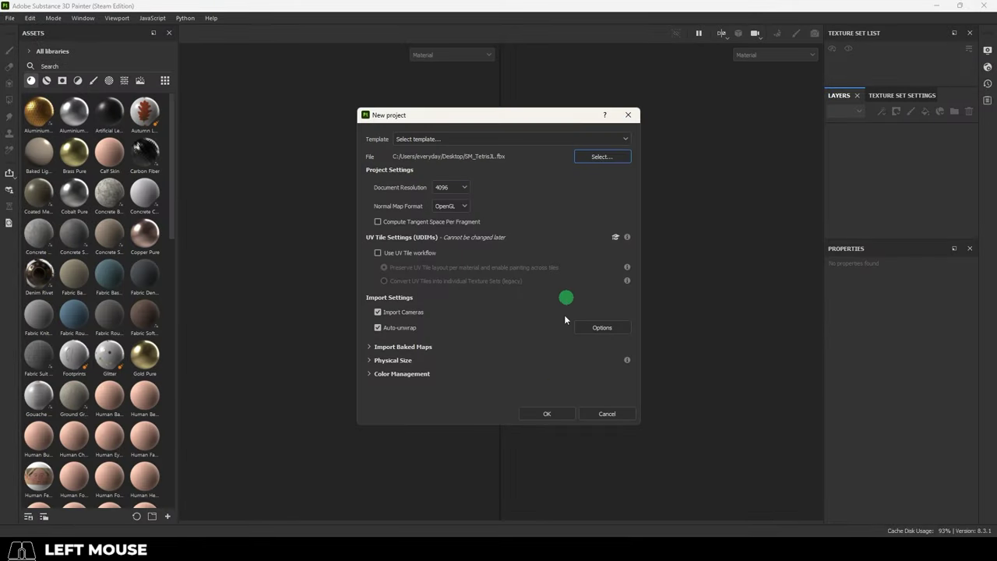
left_click(548, 413)
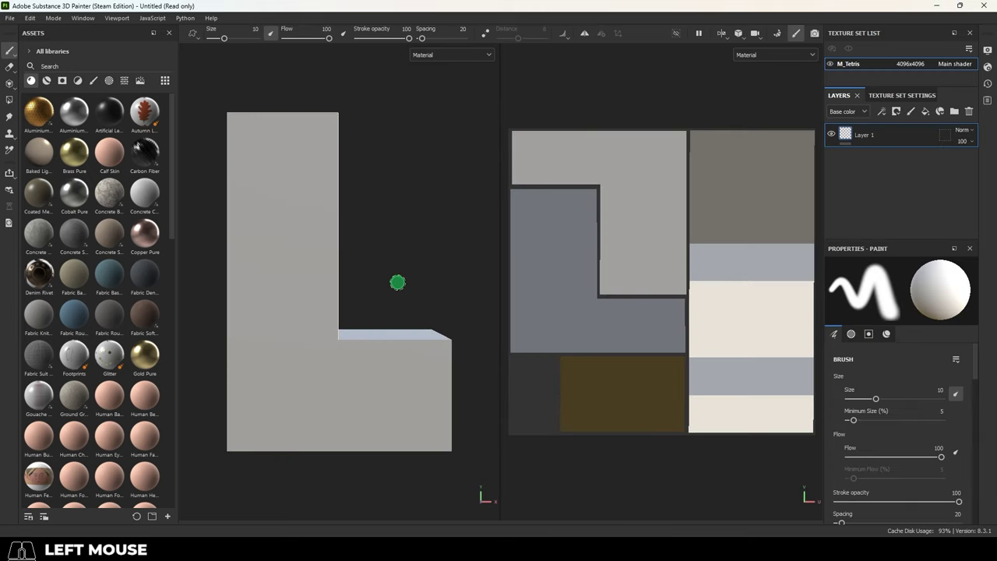
Open the mesh map baking settings for the M_Tetris texture set and set the output size to 4096
left_click_drag(397, 281, 360, 289, "alt")
middle_click_drag(361, 288, 379, 288, "alt")
left_click_drag(378, 289, 362, 306, "alt")
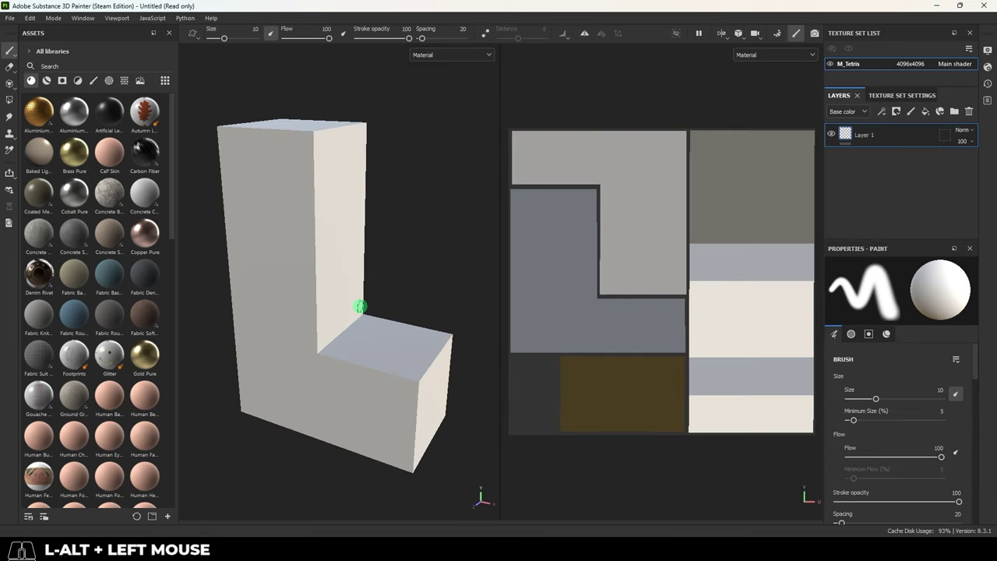
left_click(905, 97)
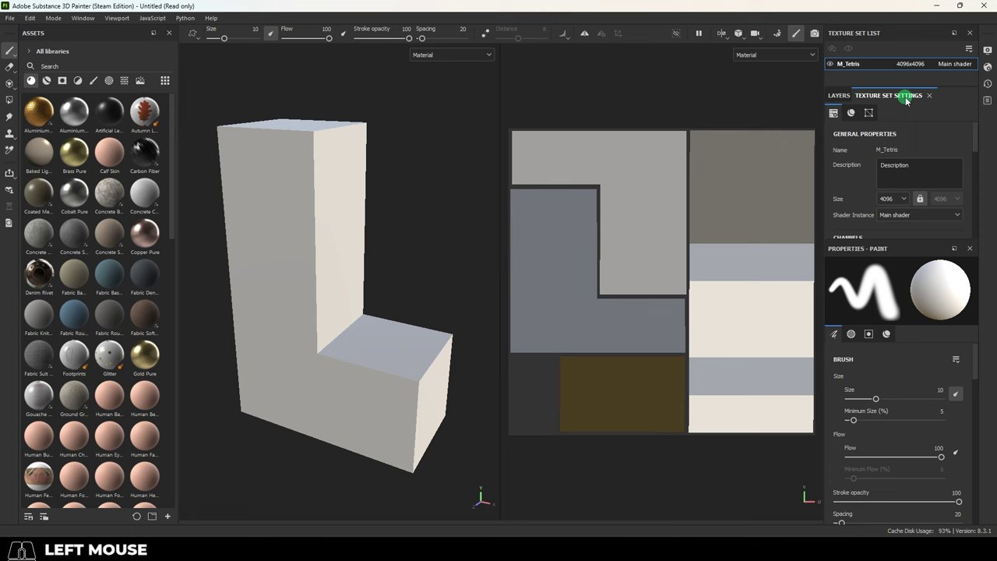
scroll(861, 177, "down", 3)
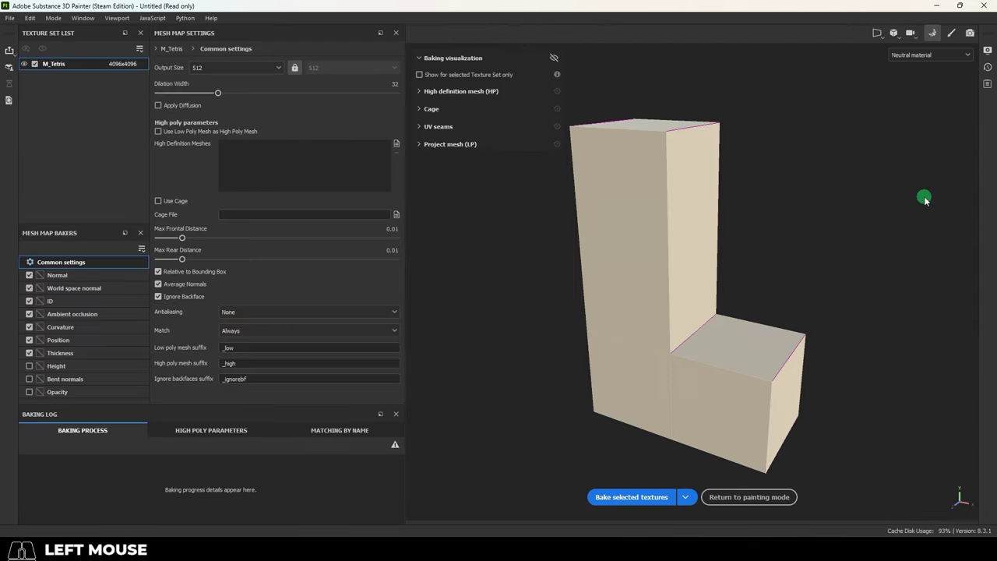
left_click(265, 67)
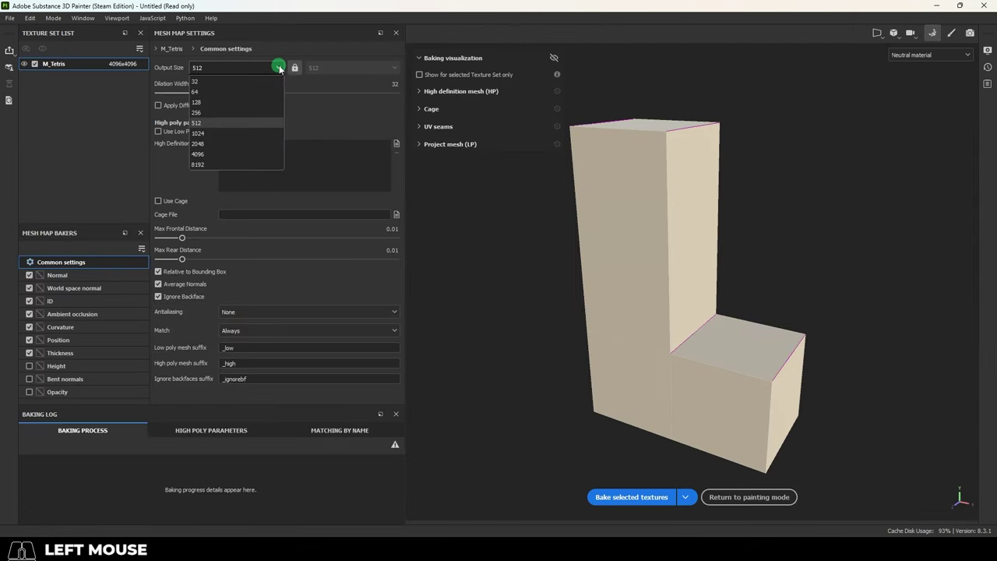
left_click(238, 155)
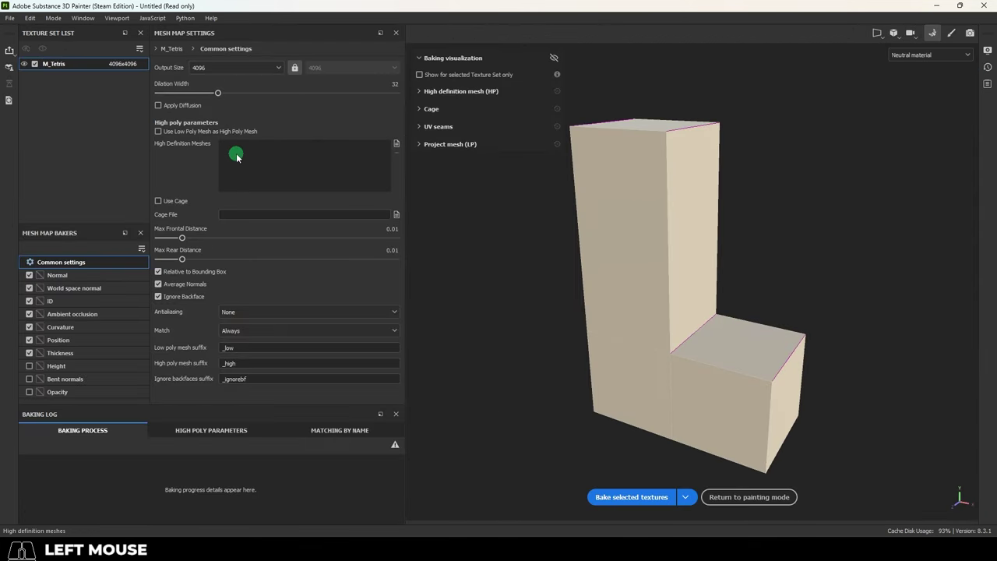
Load SM_TetrisL_H.fbx as the high definition mesh and set the max frontal distance to 0.0066
left_click(398, 144)
double_click(140, 82)
mouse_move(189, 239)
left_mouse_down()
mouse_move(161, 241)
mouse_move(176, 248)
left_mouse_up()
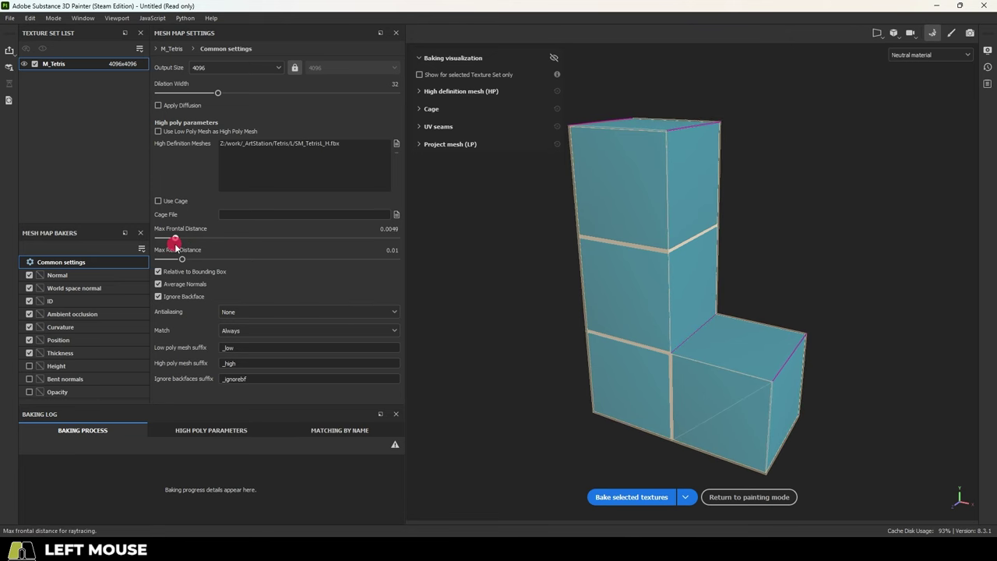
Bake the selected mesh maps, return to painting mode and check the baked grooves and bevels around the model
left_click(656, 497)
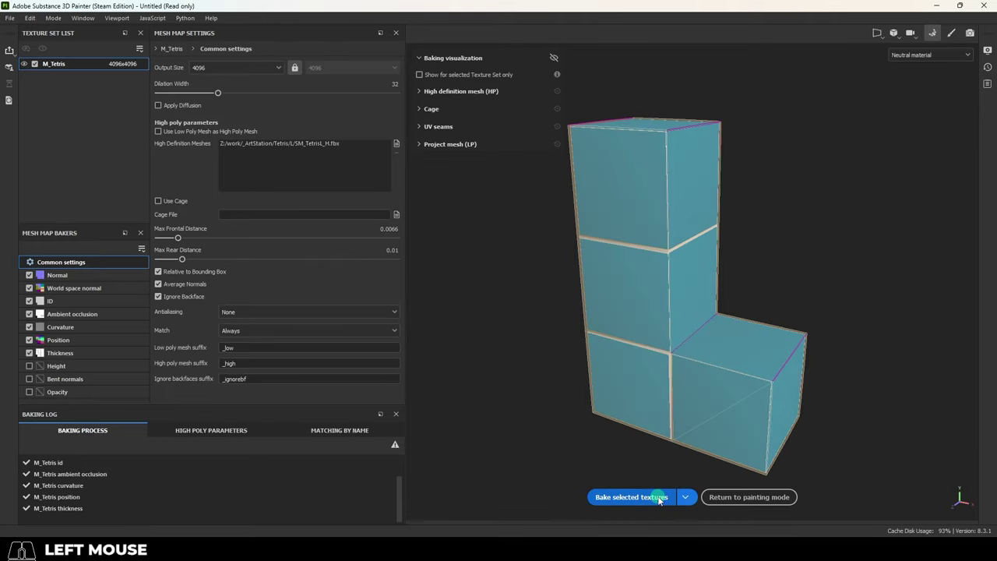
left_click(774, 498)
left_click_drag(309, 334, 409, 299, "alt")
middle_click_drag(420, 299, 302, 286, "alt")
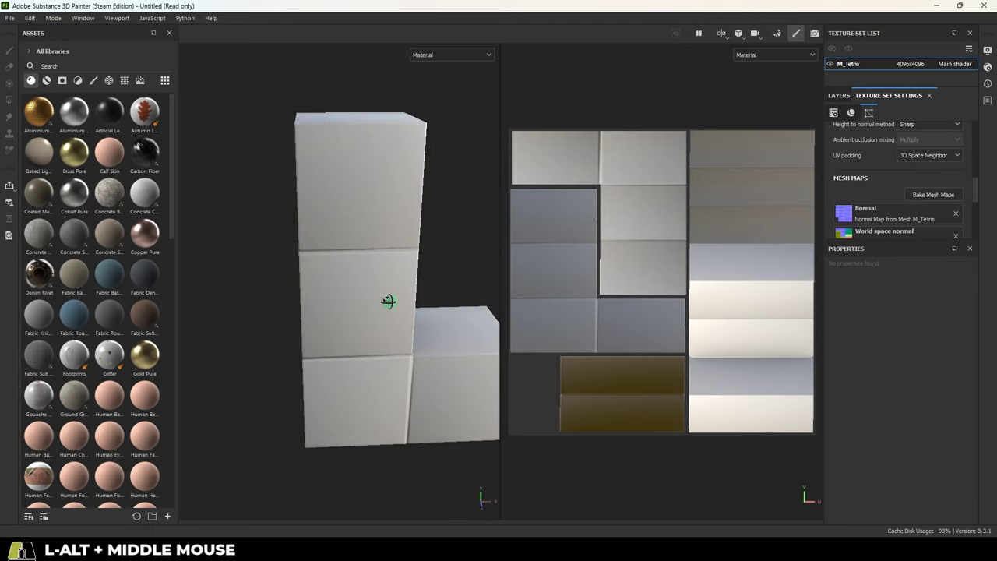
left_click_drag(387, 301, 315, 277, "alt")
middle_click_drag(386, 288, 287, 261, "alt")
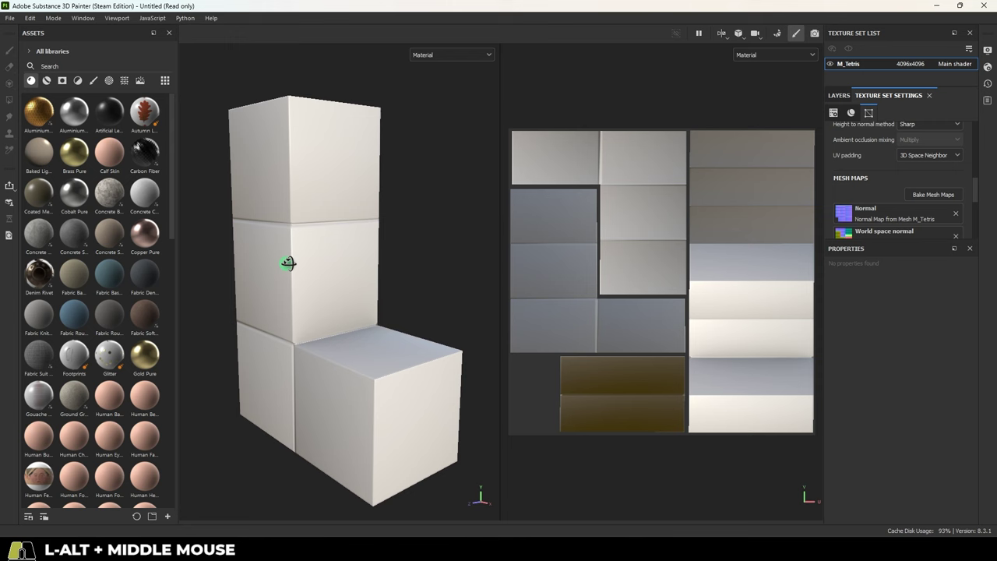
left_click_drag(287, 260, 305, 271, "alt")
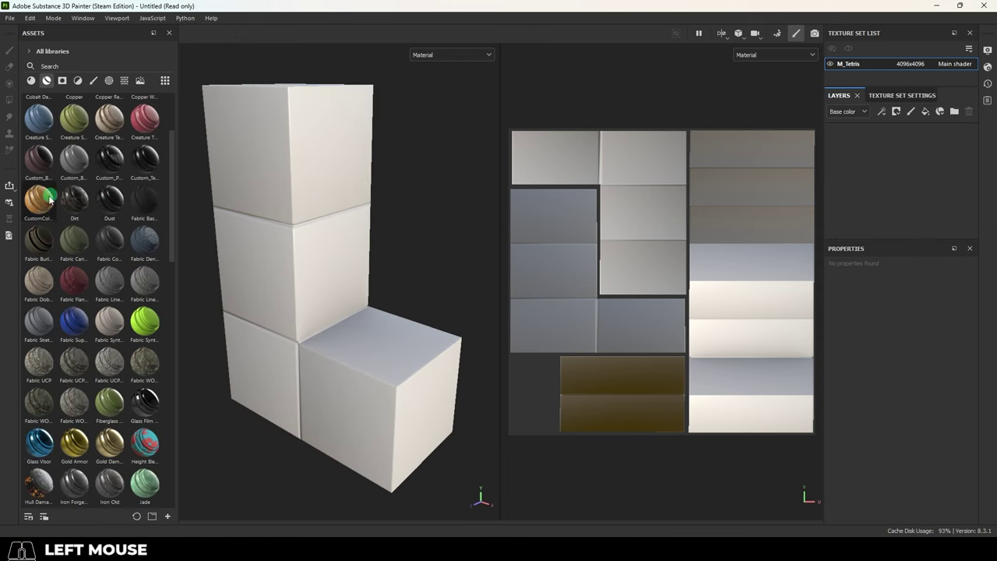
Apply the orange custom smart material to the piece and set the Edges Damages curvature generator's Global Balance to 0.81
left_click_drag(50, 200, 282, 285)
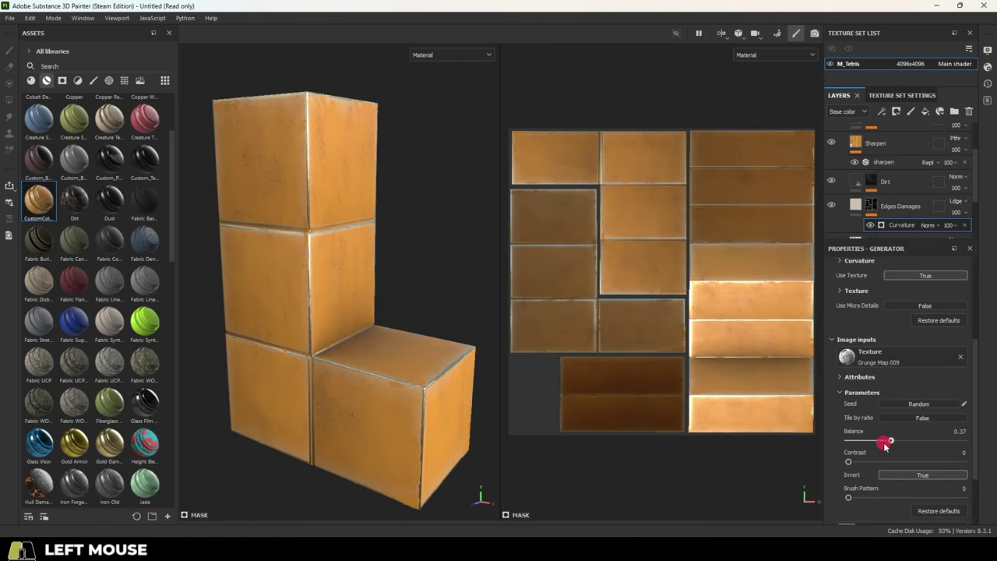
left_click_drag(875, 381, 950, 392)
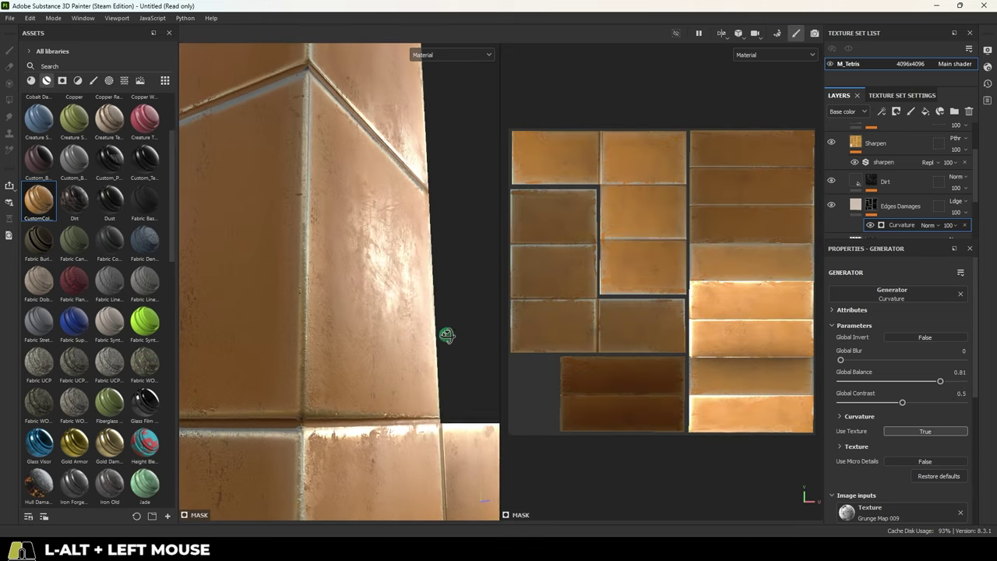
Examine the edge wear, dirt and surface reflections on the textured piece up close from several angles
left_click_drag(447, 334, 472, 334, "alt")
right_click_drag(472, 334, 457, 349, "alt")
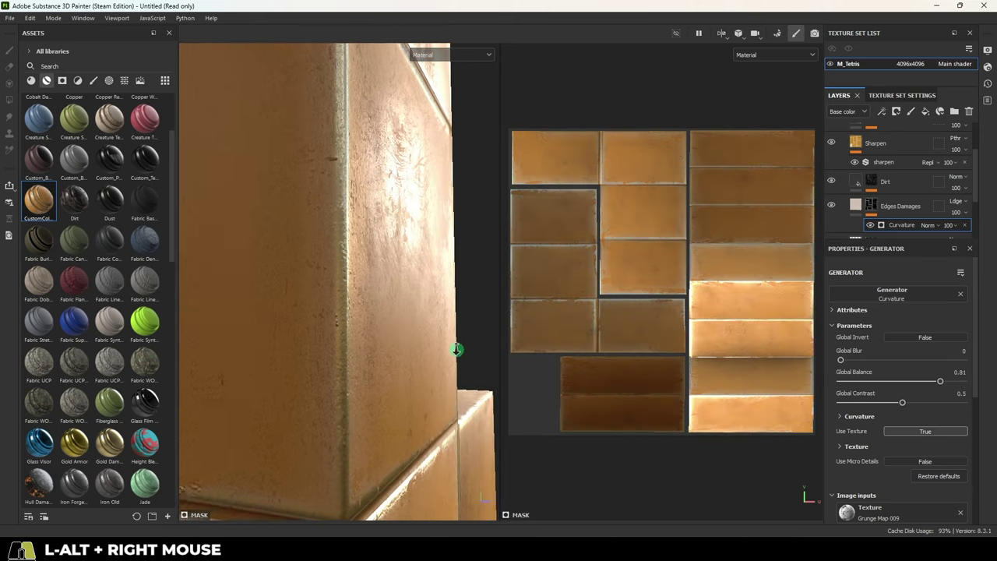
left_click_drag(456, 349, 392, 360, "alt")
middle_click_drag(392, 361, 340, 241, "alt")
left_click_drag(340, 240, 562, 327, "alt")
right_click_drag(692, 324, 653, 324, "alt")
right_click_drag(492, 323, 452, 336, "alt")
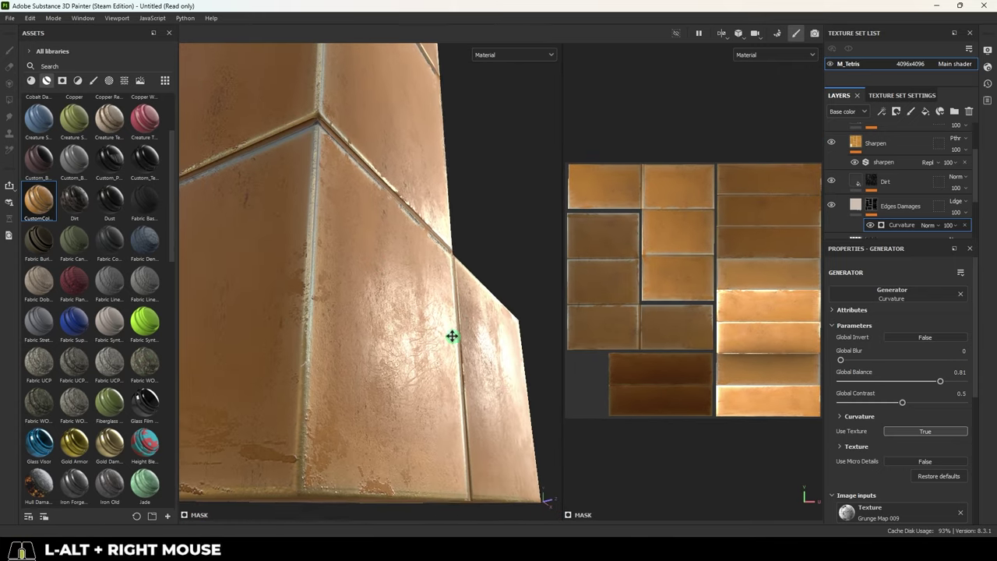
left_click_drag(452, 337, 416, 338, "alt")
right_click_drag(416, 338, 403, 336, "alt")
left_click_drag(403, 336, 438, 367, "alt")
right_click_drag(439, 367, 382, 258, "alt")
middle_click_drag(383, 258, 424, 389, "alt")
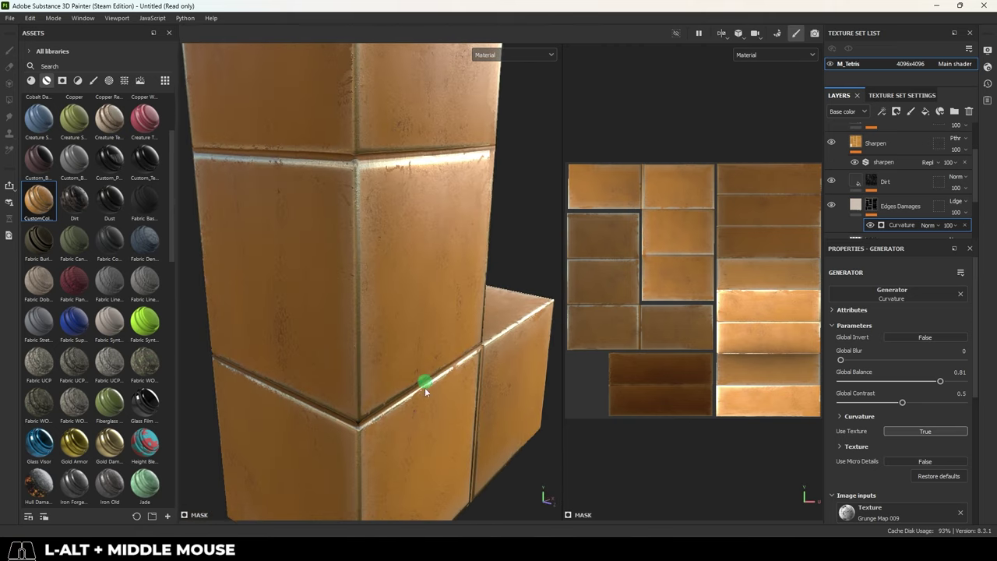
mouse_move(424, 389)
left_mouse_down("alt")
mouse_move(350, 343)
mouse_move(280, 341)
mouse_move(482, 371)
mouse_move(408, 363)
left_mouse_up("alt")
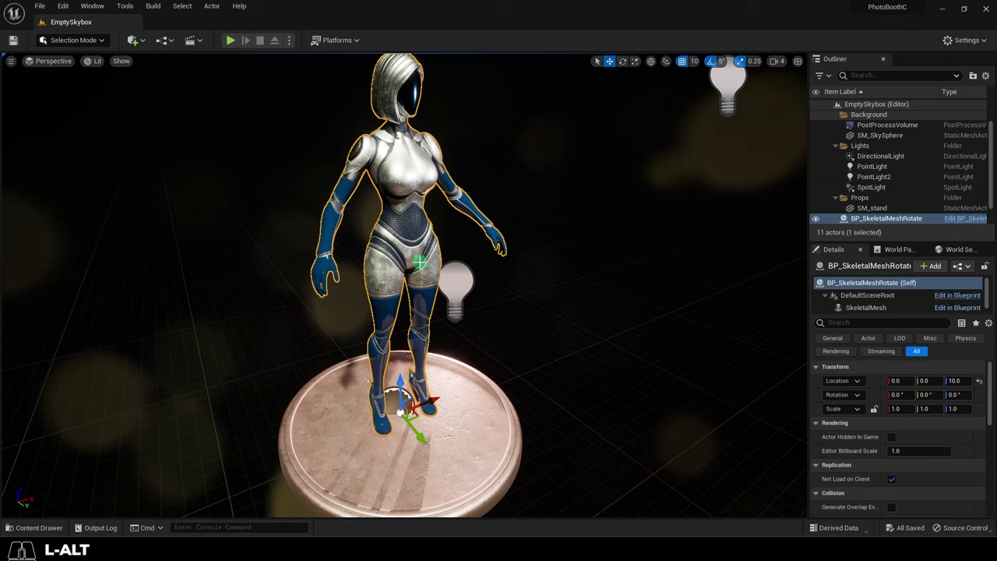
In Unreal Engine, examine the doll character and the texture samples that make up the M_DollBody material graph
left_click_drag(429, 264, 218, 236, "alt")
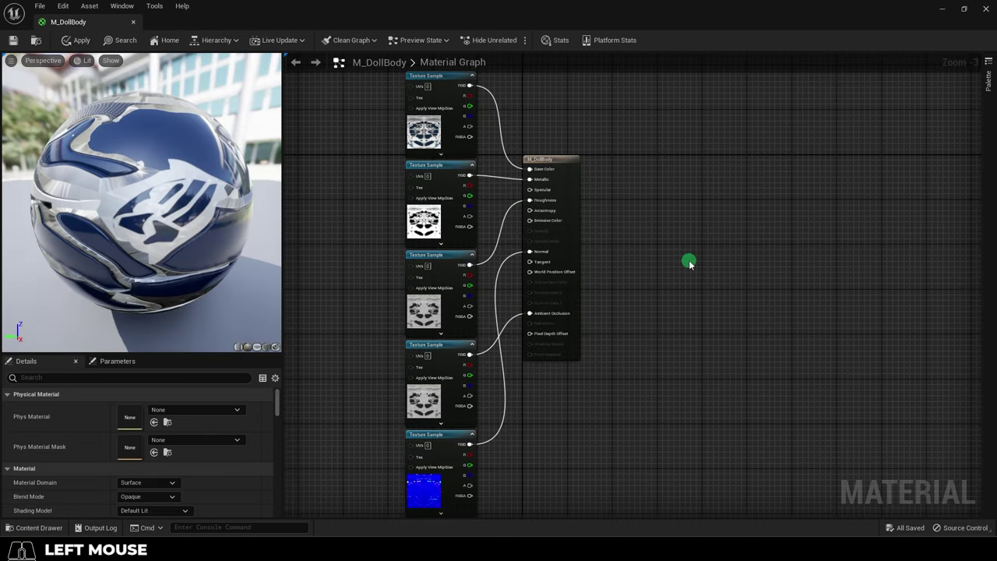
left_click(445, 75)
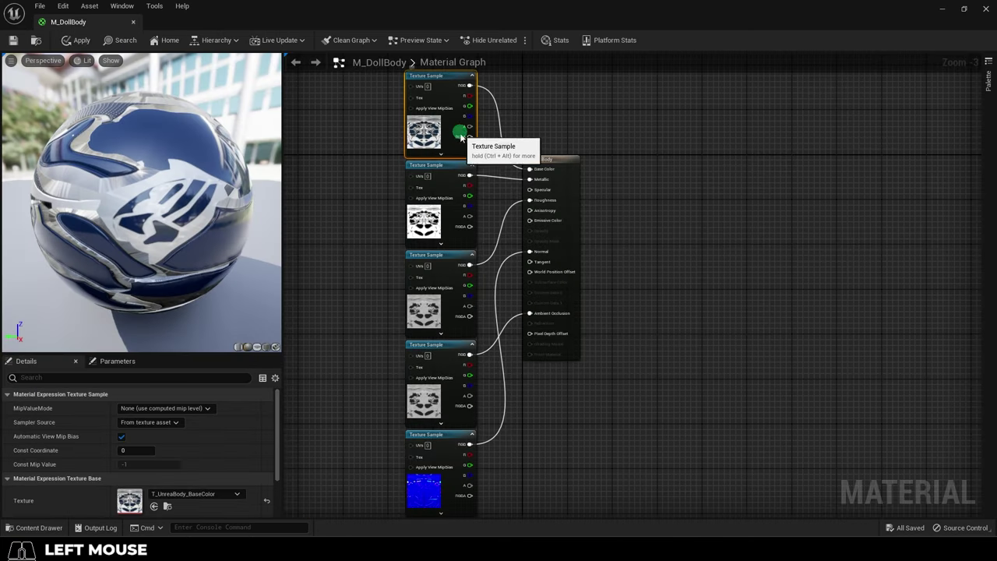
left_click(448, 172)
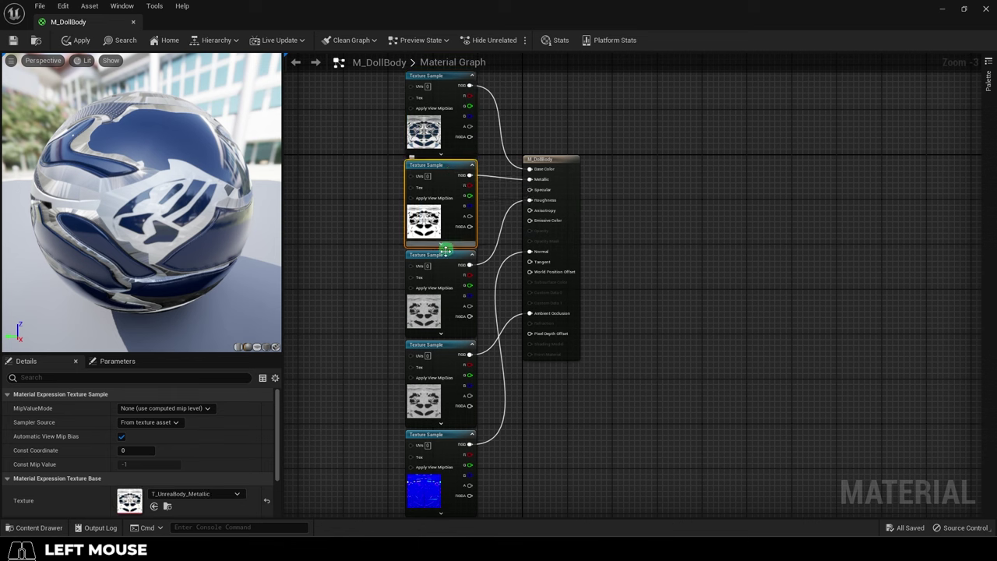
left_click(445, 256)
left_click(442, 357)
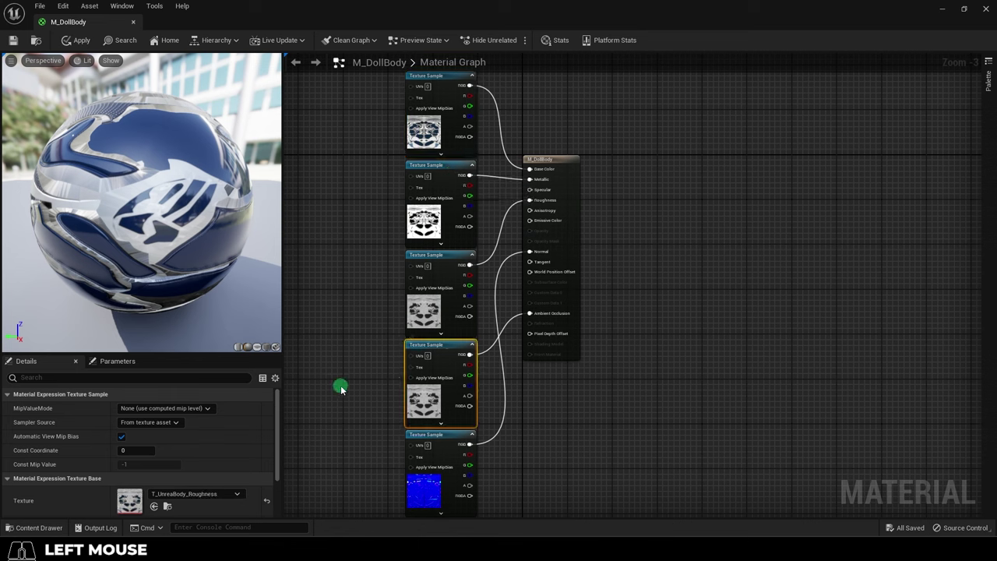
left_click(455, 438)
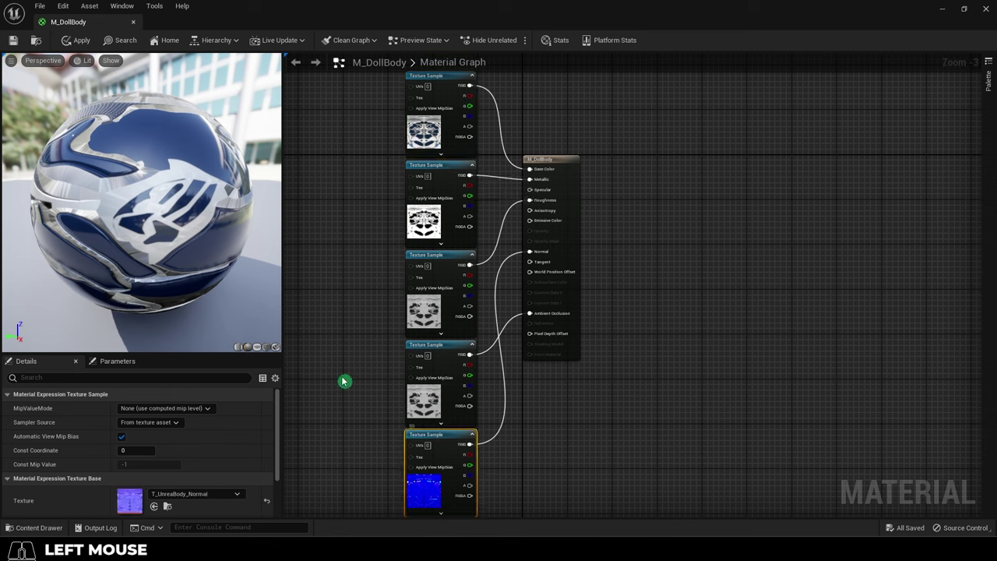
left_click(345, 255)
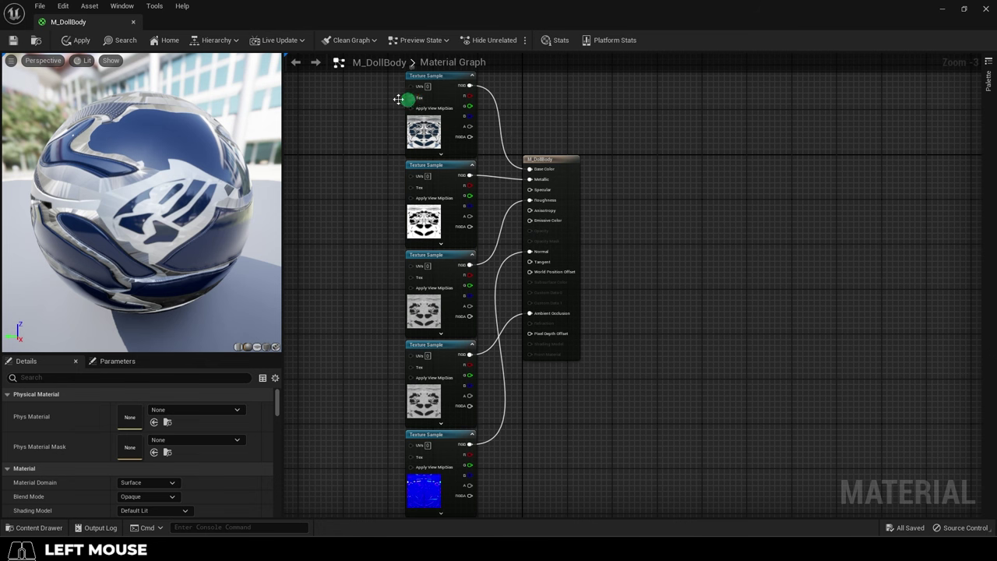
left_click_drag(394, 425, 487, 470)
left_click(336, 239)
Review which M_DollBody texture samples feed the base color, metallic, roughness and normal inputs of the material output node
left_click(451, 91)
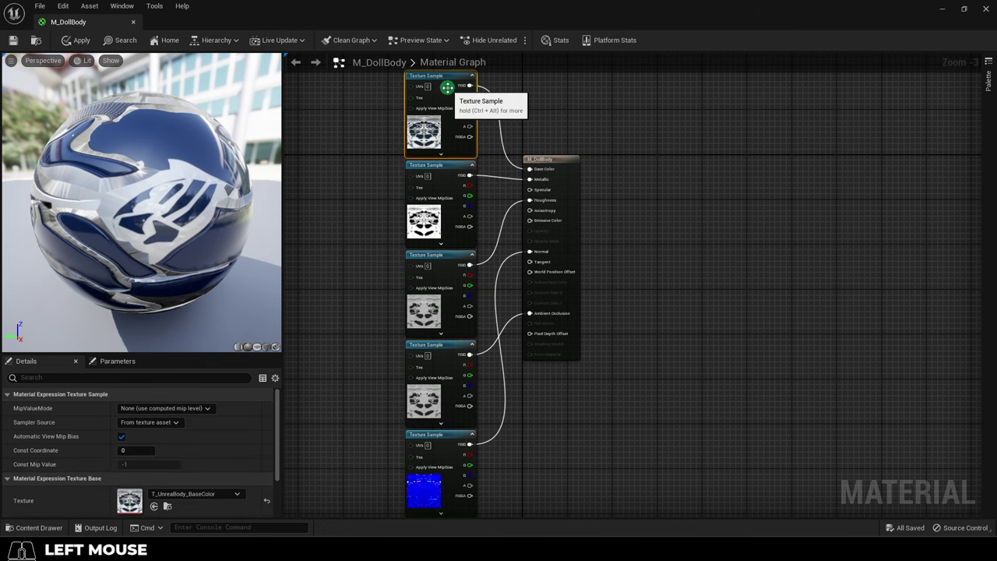
left_click(450, 271)
left_click(450, 173)
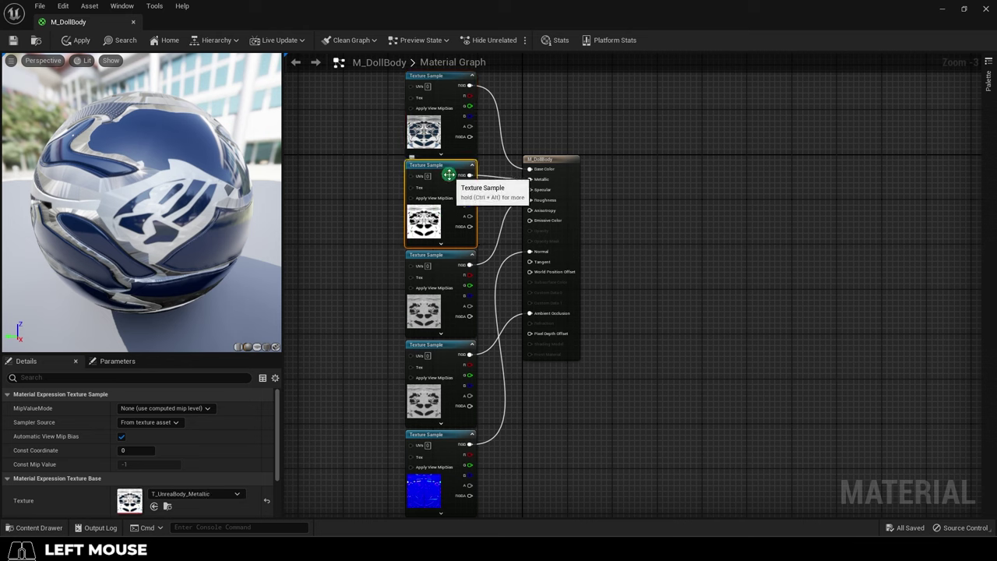
left_click(450, 355)
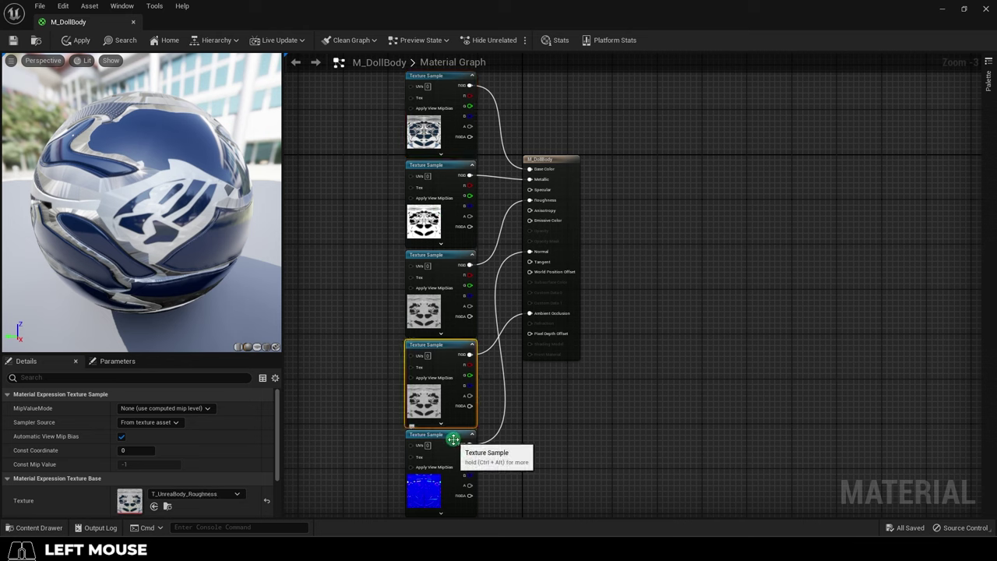
left_click(454, 437)
left_click(568, 163)
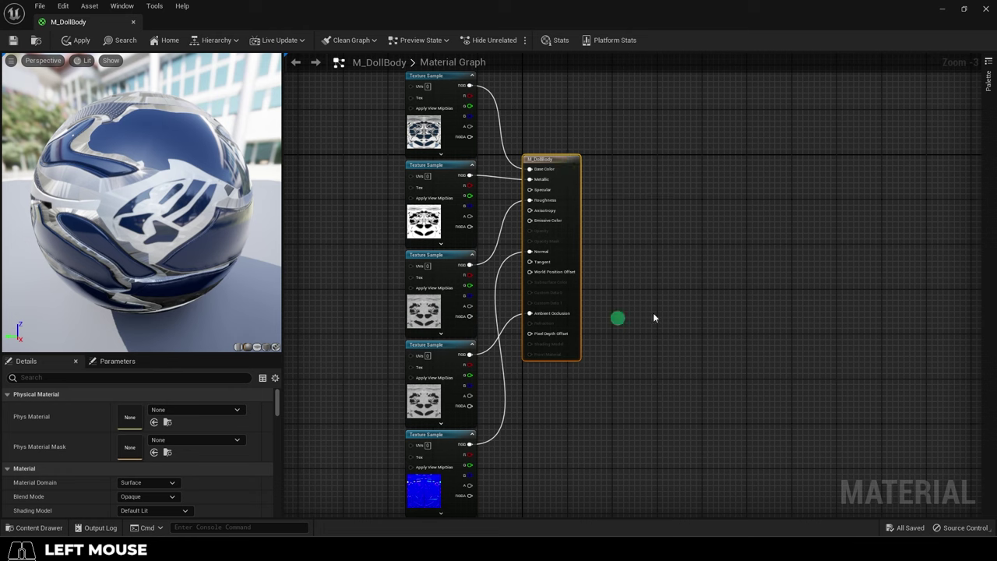
left_click(734, 329)
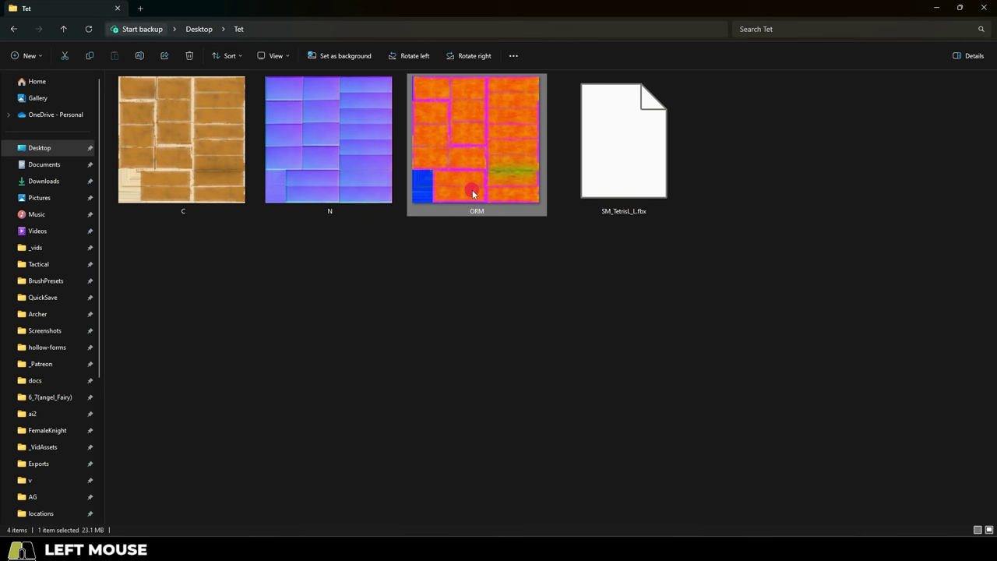
Preview the ORM texture in the Tet folder and view the piece's metallic, roughness and base color channels individually in Substance 3D Painter
double_click(472, 192)
left_click(702, 91)
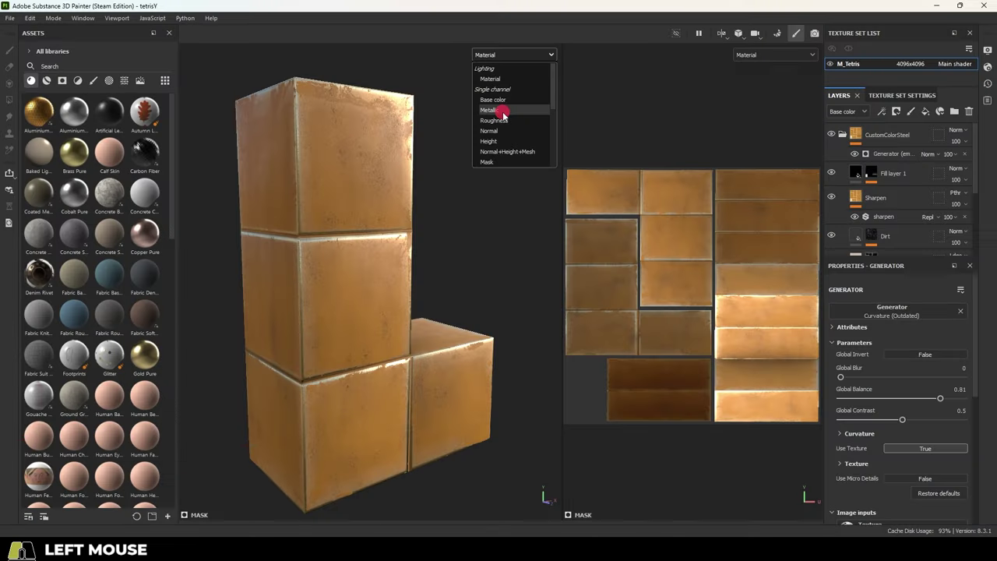
left_click(499, 110)
left_click(506, 55)
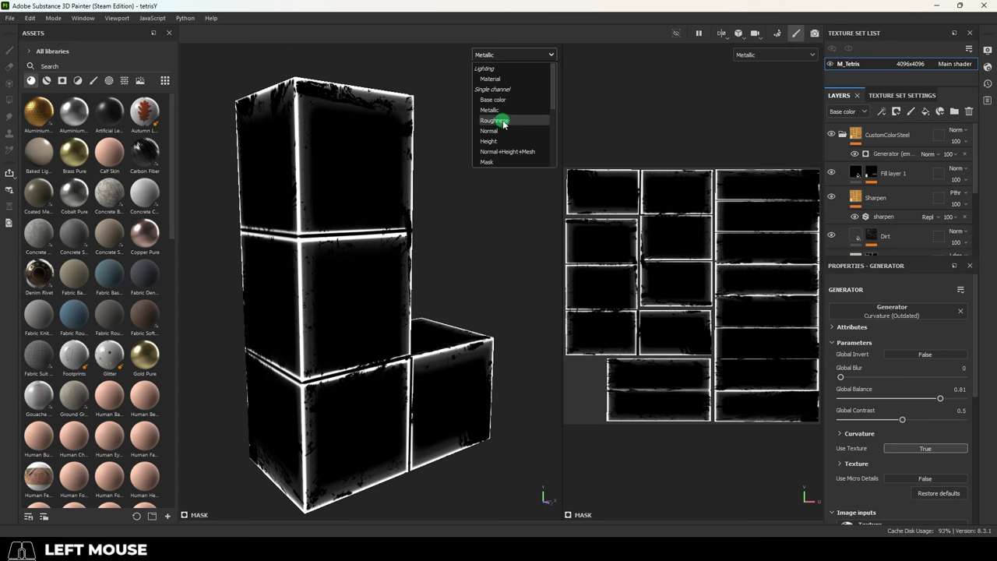
left_click(503, 123)
left_click(502, 55)
left_click(500, 92)
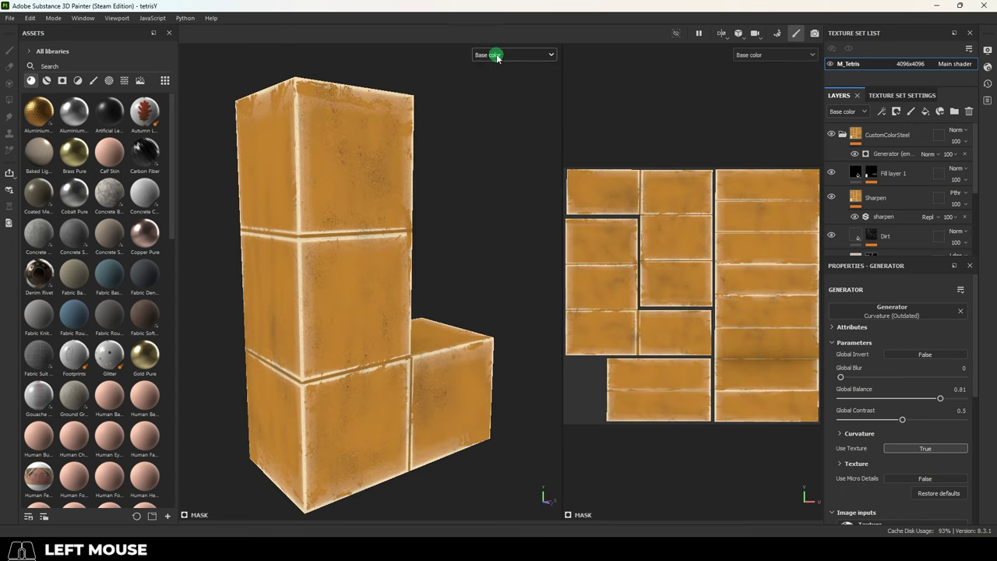
left_click(496, 55)
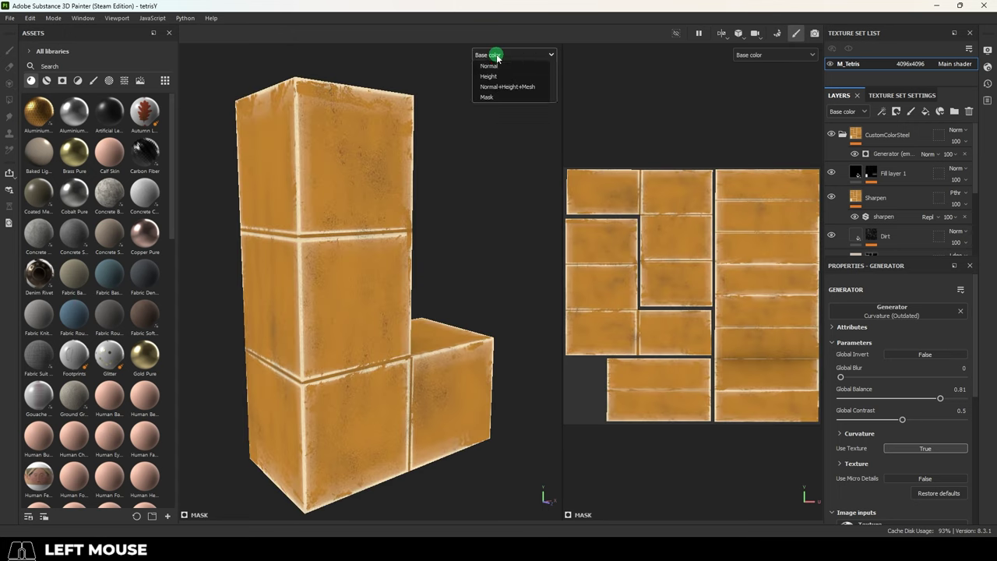
left_click(489, 79)
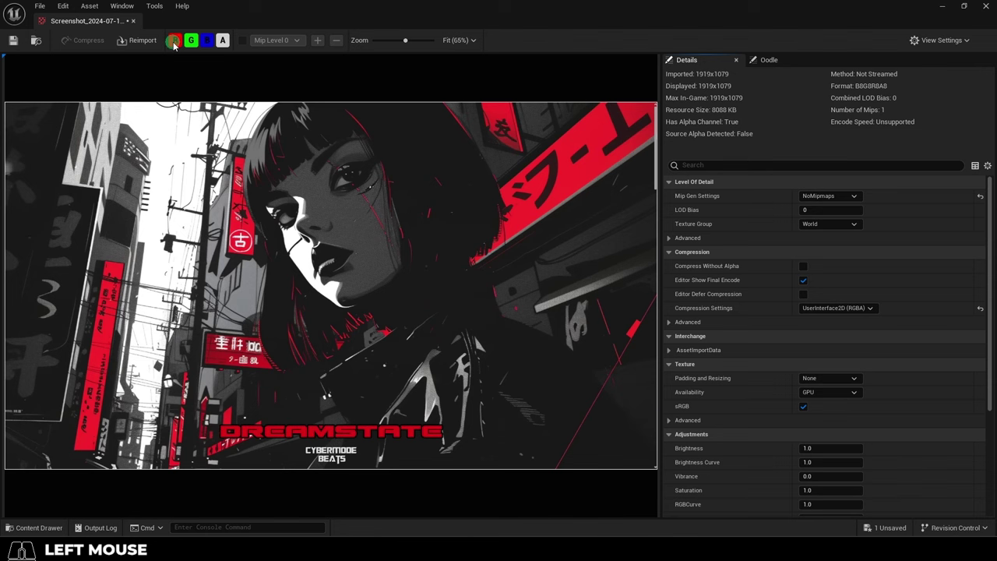
In Unreal Engine's texture editor, toggle the red, green and blue channels of the screenshot texture to compare them
left_click(174, 41)
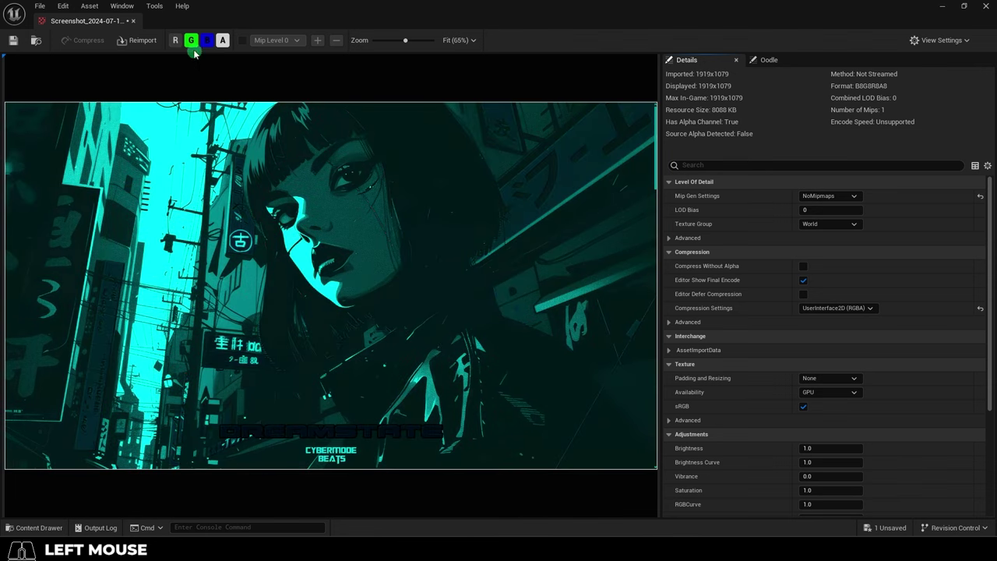
left_click(207, 45)
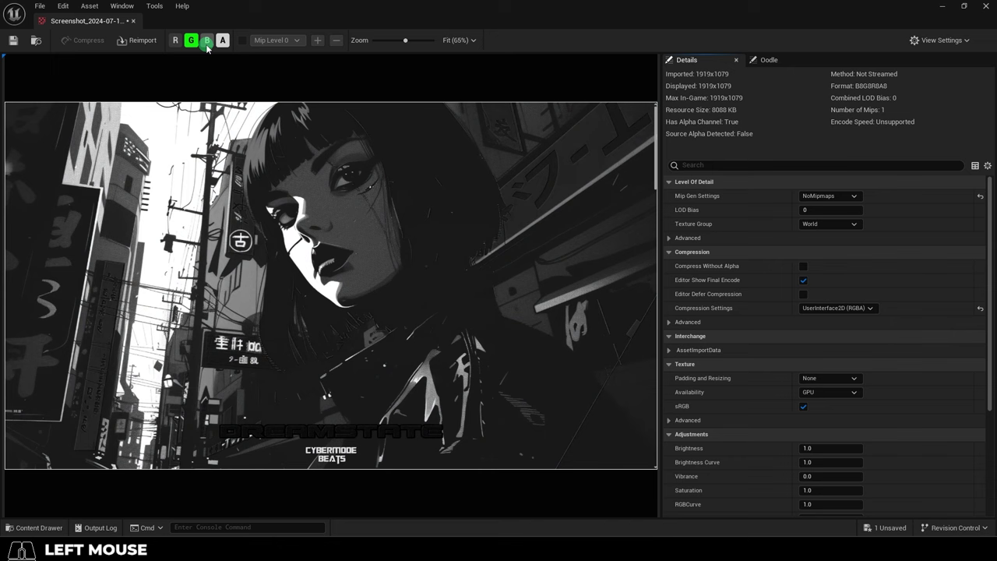
left_click(191, 43)
left_click(191, 43)
left_click(205, 43)
Isolate the red, green and blue channels of T_TetrisO_C one by one, restore all three and close the texture
left_click(175, 40)
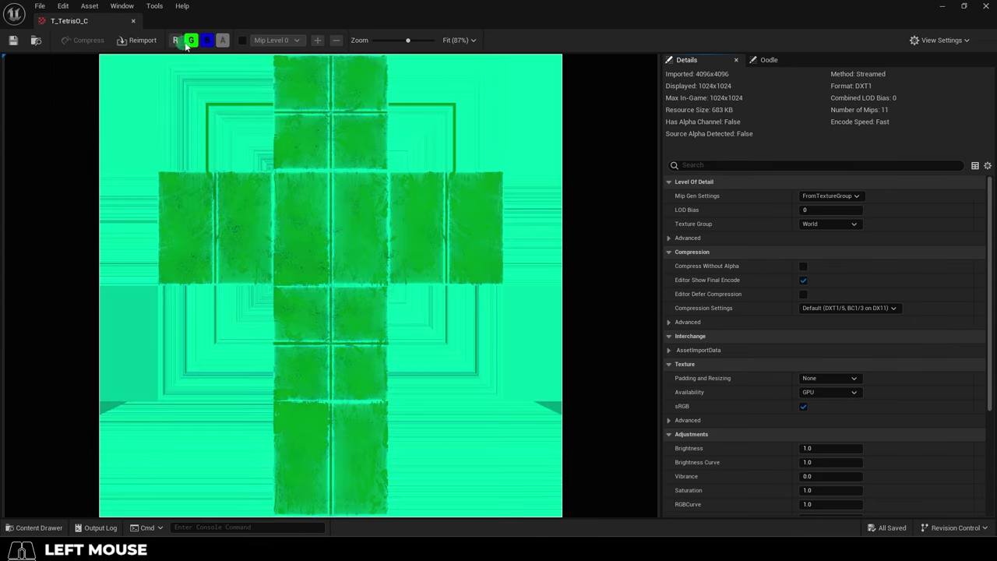
left_click(191, 41)
left_click(206, 43)
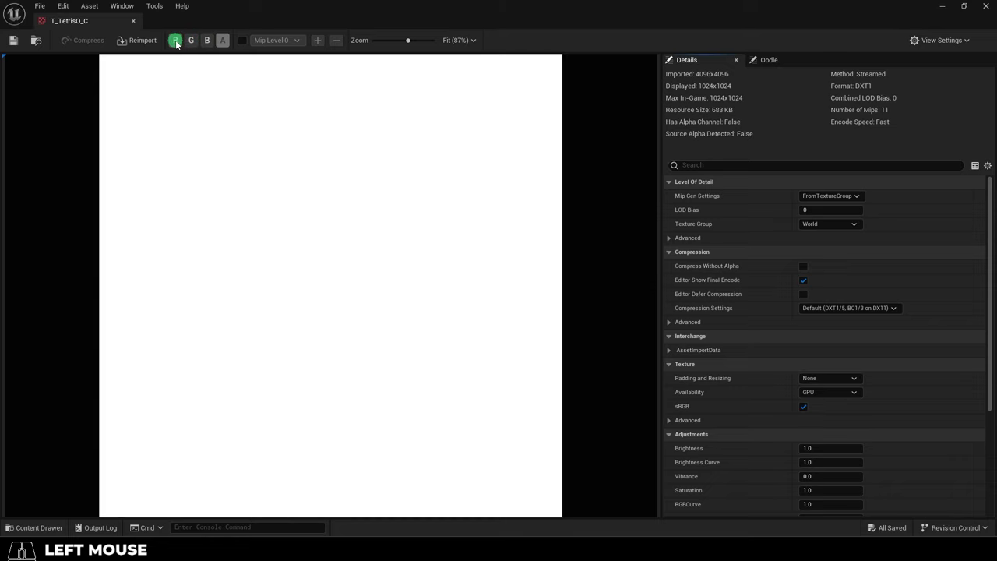
left_click(175, 40)
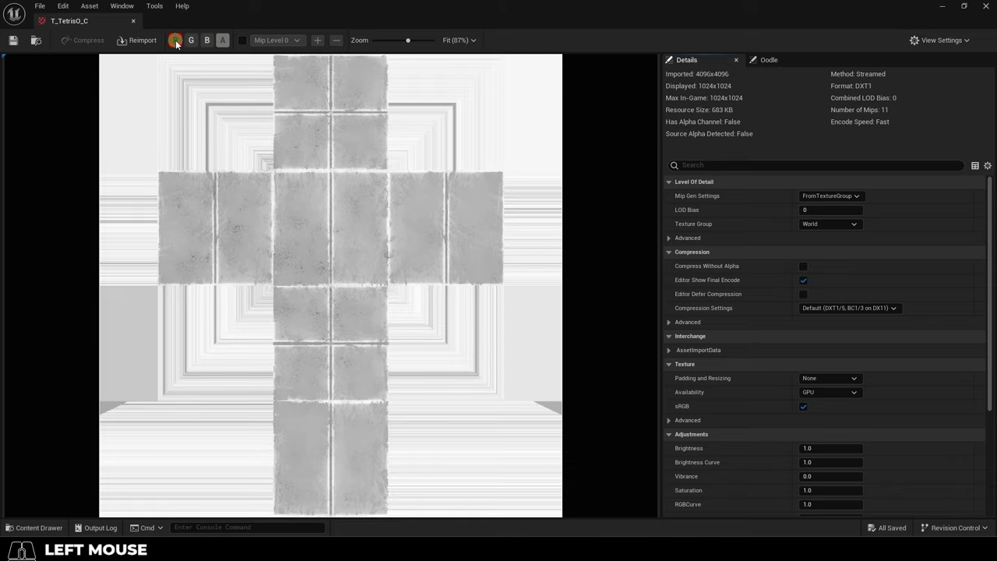
left_click(175, 40)
left_click(191, 41)
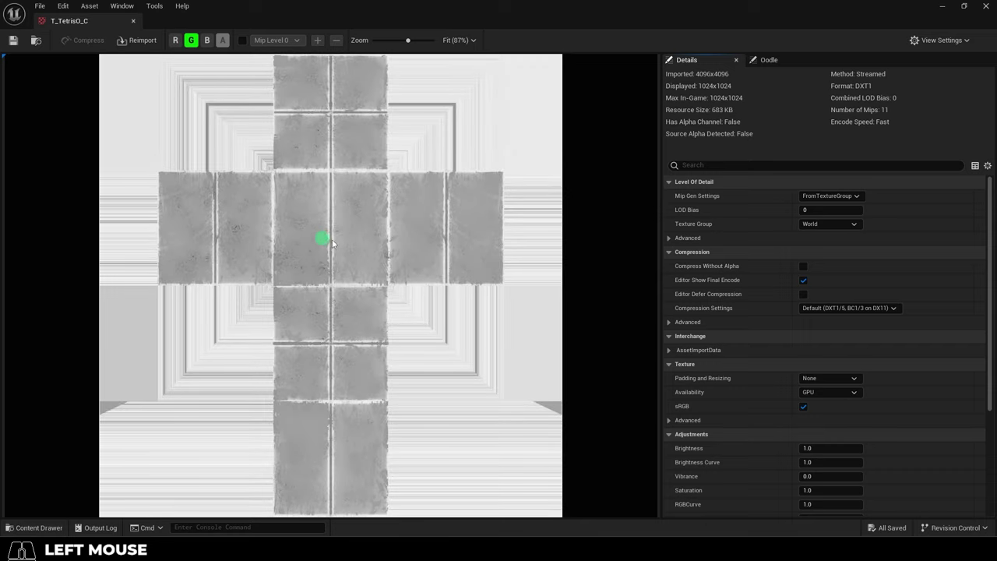
left_click(191, 41)
left_click(205, 41)
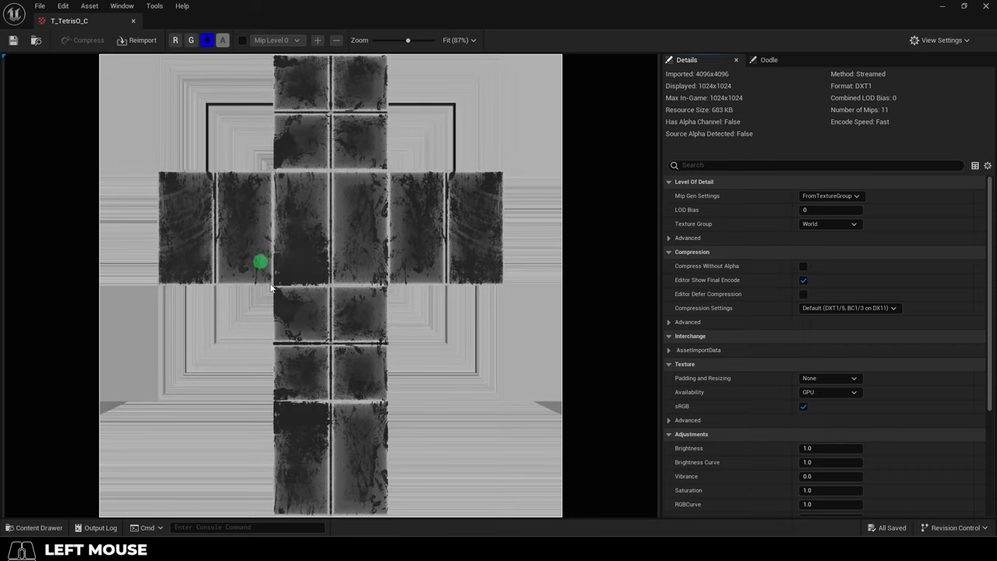
left_click(191, 41)
left_click(175, 40)
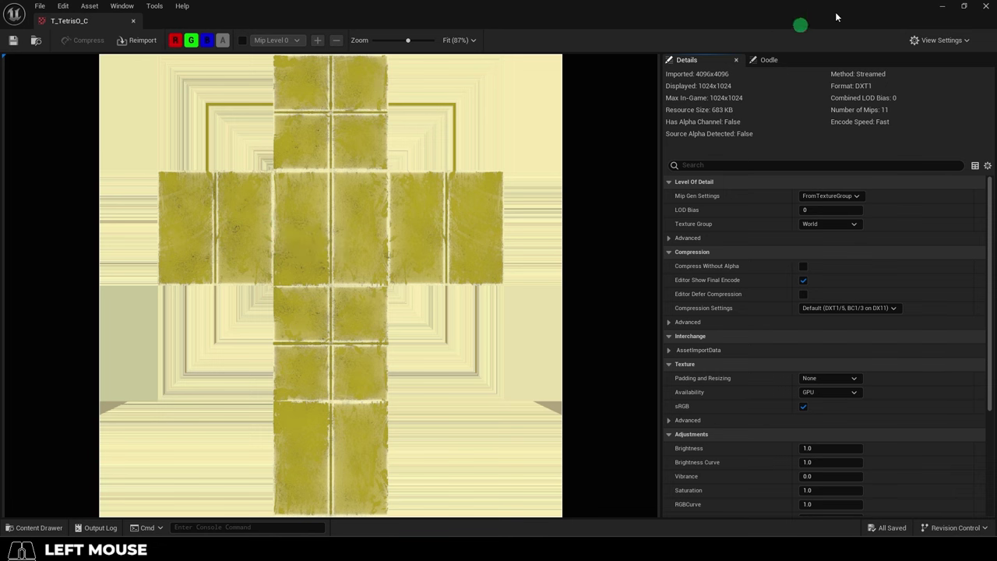
left_click(987, 8)
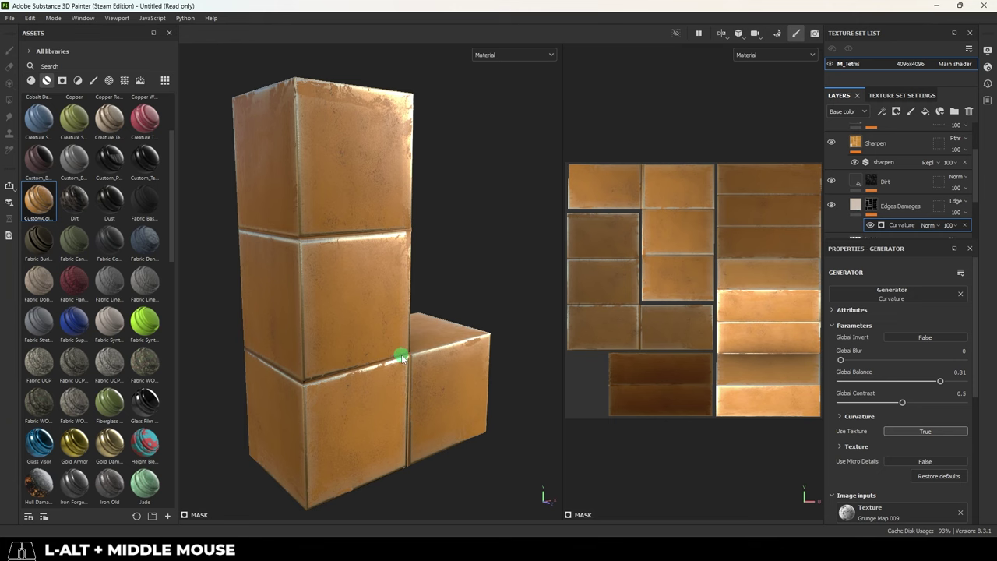
In Substance 3D Painter, open the texture export settings and create a new output template named CORMN
left_click(10, 18)
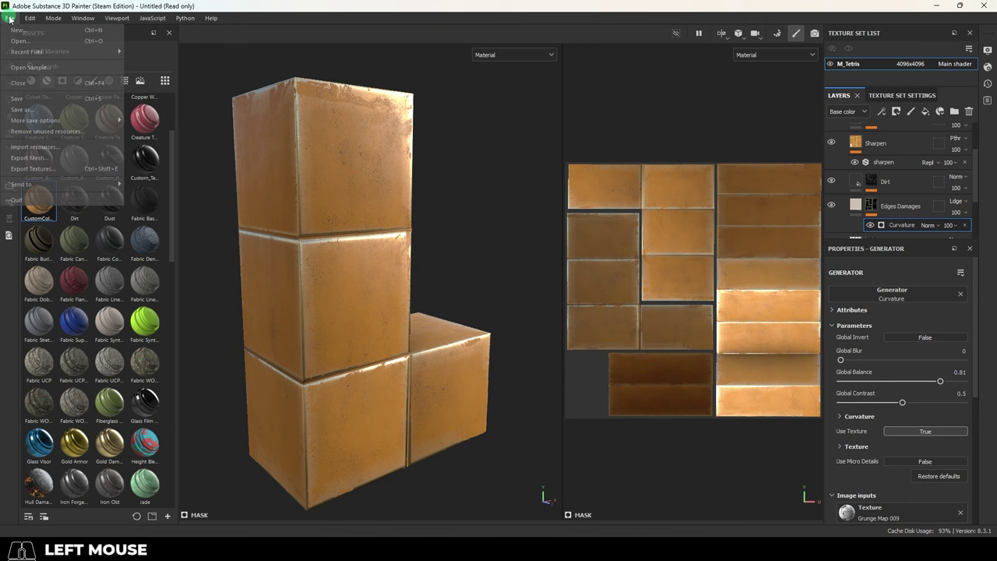
left_click(77, 171)
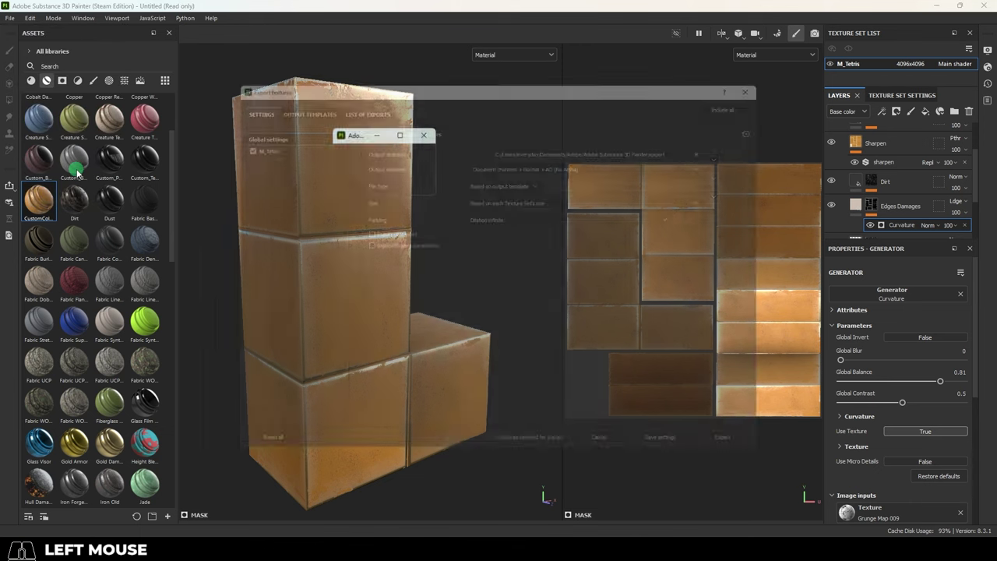
left_click(281, 98)
left_click(325, 115)
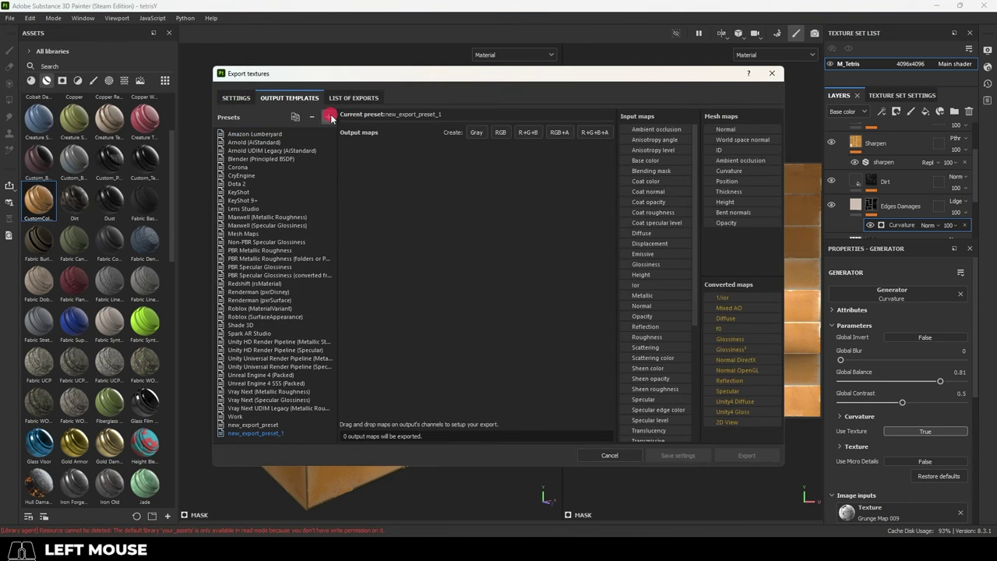
double_click(258, 434)
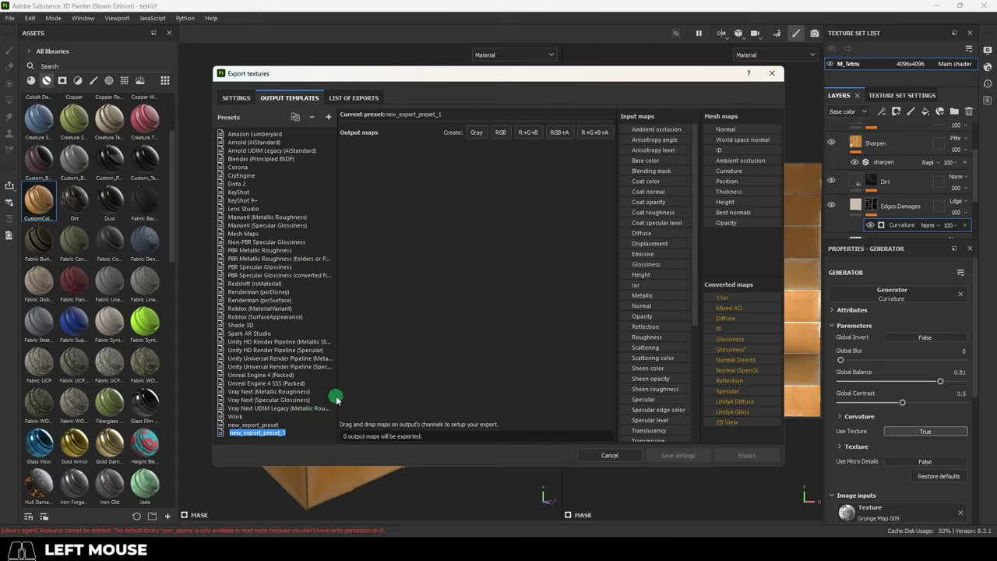
type("CORMN")
left_click(404, 440)
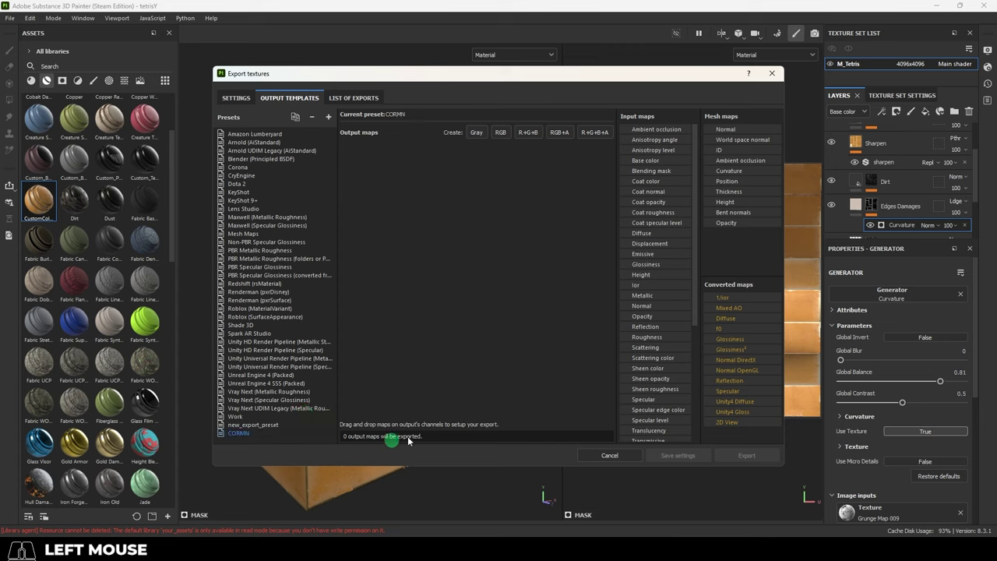
Add three output maps to the CORMN template: one RGB, one R+G+B and another RGB
left_click(500, 133)
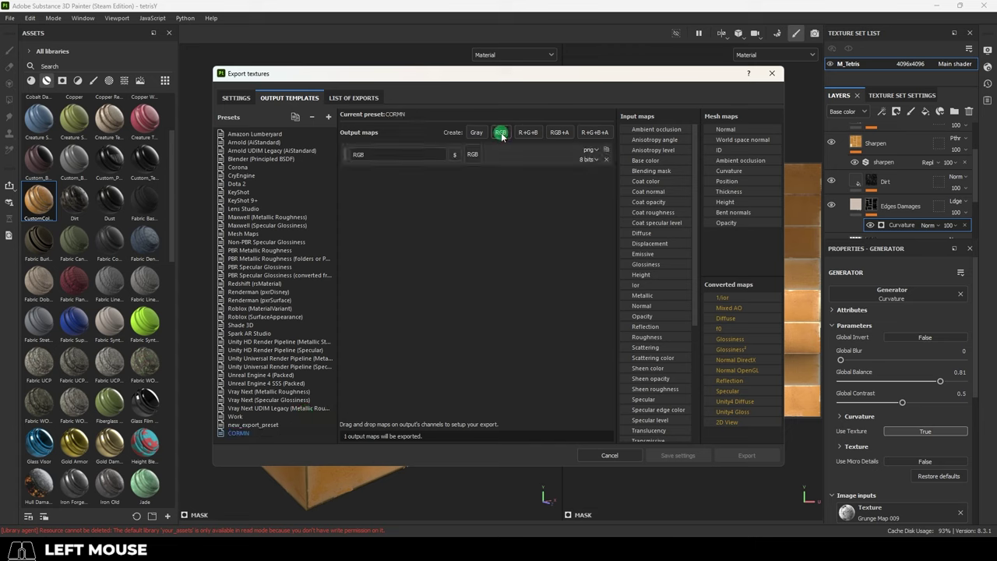
left_click(529, 134)
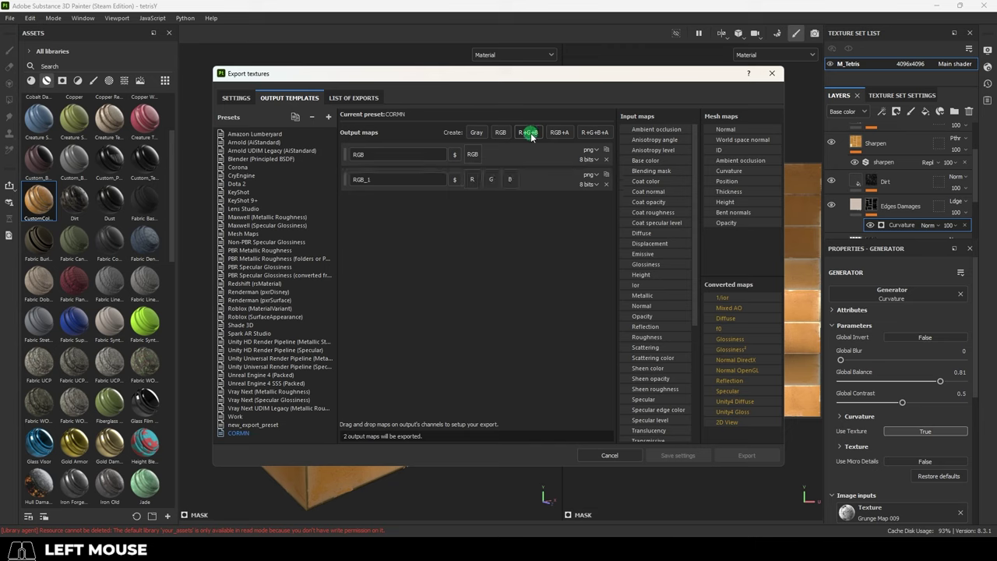
left_click(500, 134)
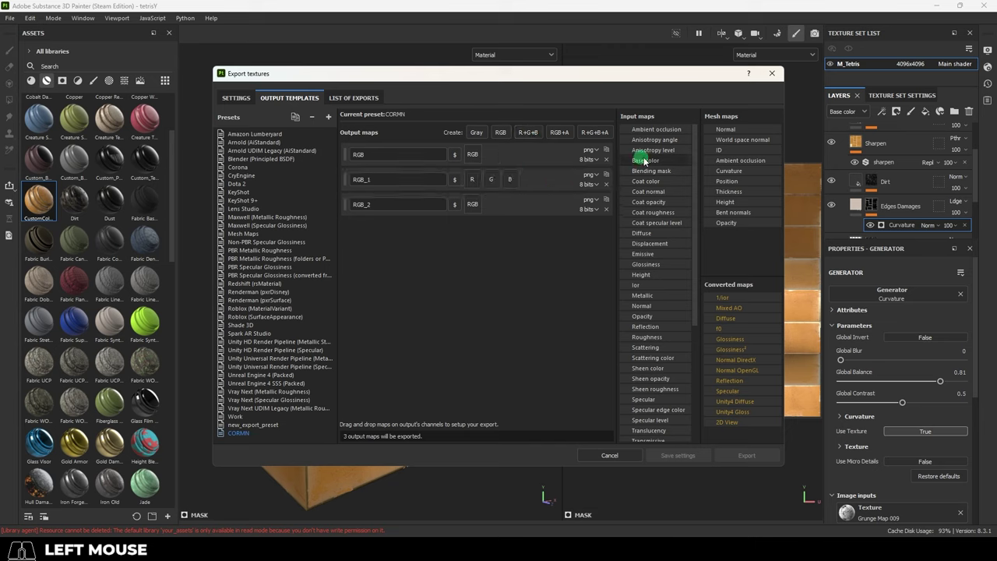
Assign Base color to the first output map, ambient occlusion, roughness and metallic to the second's R, G and B, and Normal DirectX to the third
left_click_drag(476, 155, 476, 157)
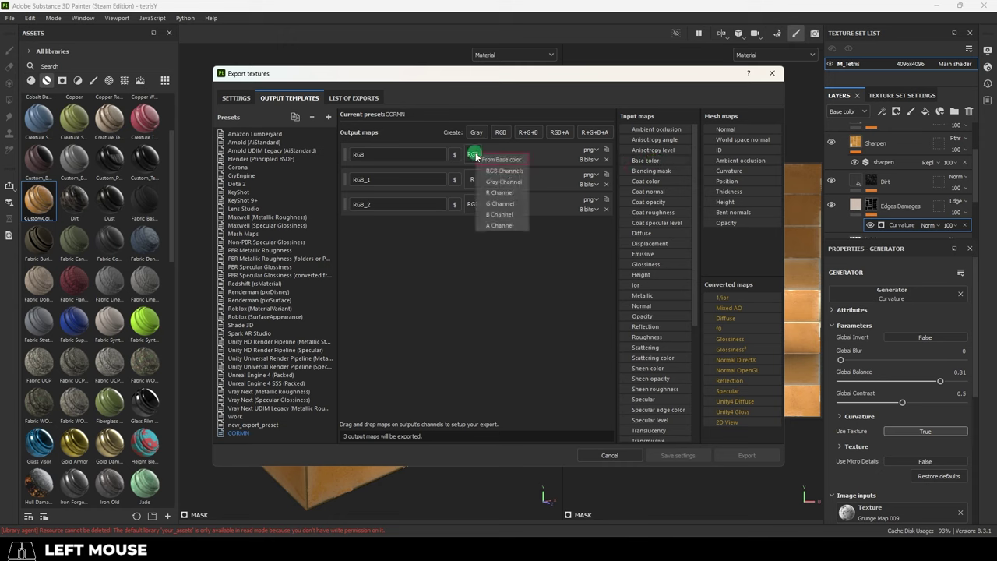
left_click(499, 171)
left_click_drag(650, 129, 473, 179)
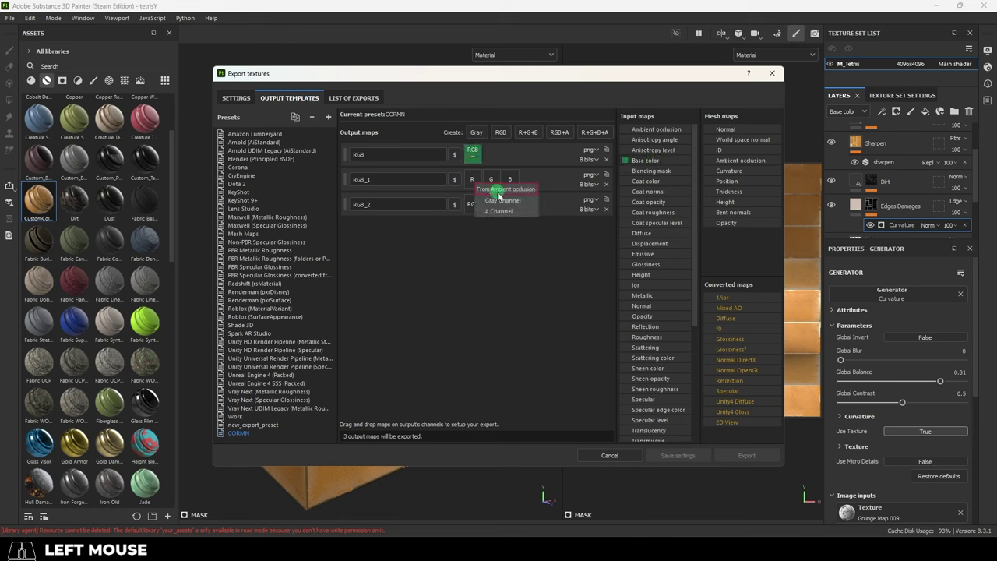
left_click(503, 195)
left_click_drag(647, 336, 490, 180)
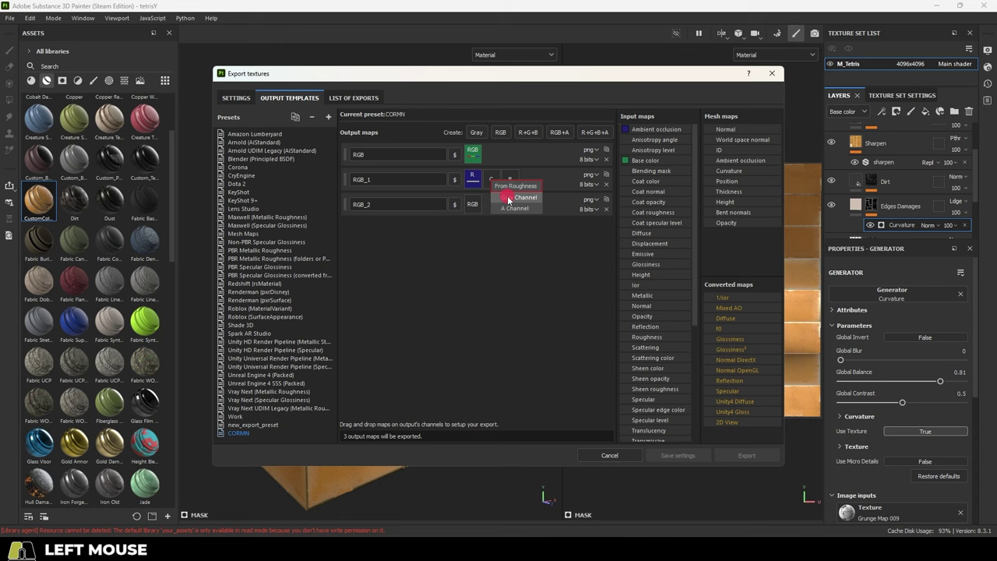
left_click(510, 196)
left_click_drag(642, 295, 510, 179)
left_click(532, 195)
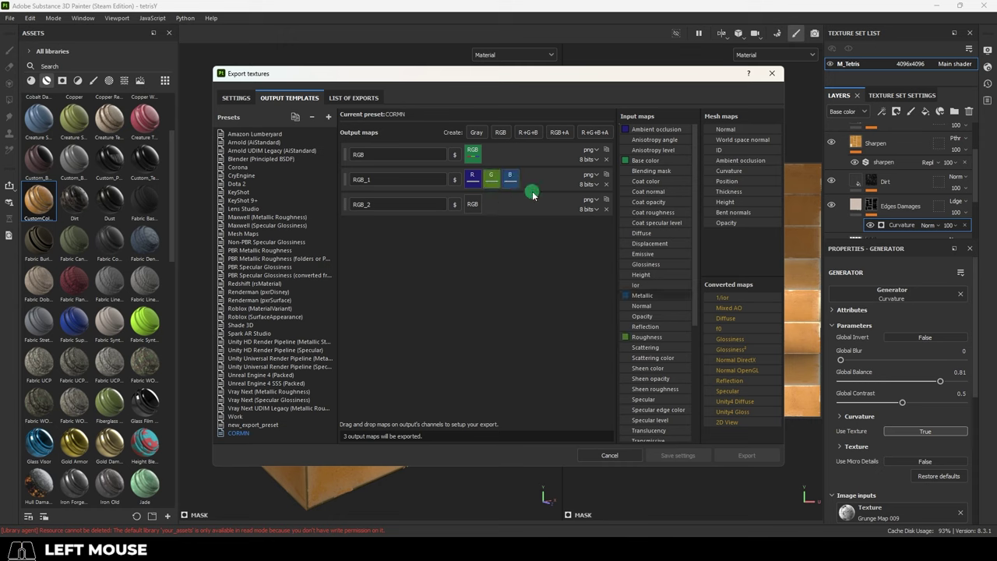
left_click_drag(752, 359, 473, 206)
left_click(502, 220)
Rename the three output maps of the CORMN template as C, ORM and N
left_click(394, 155)
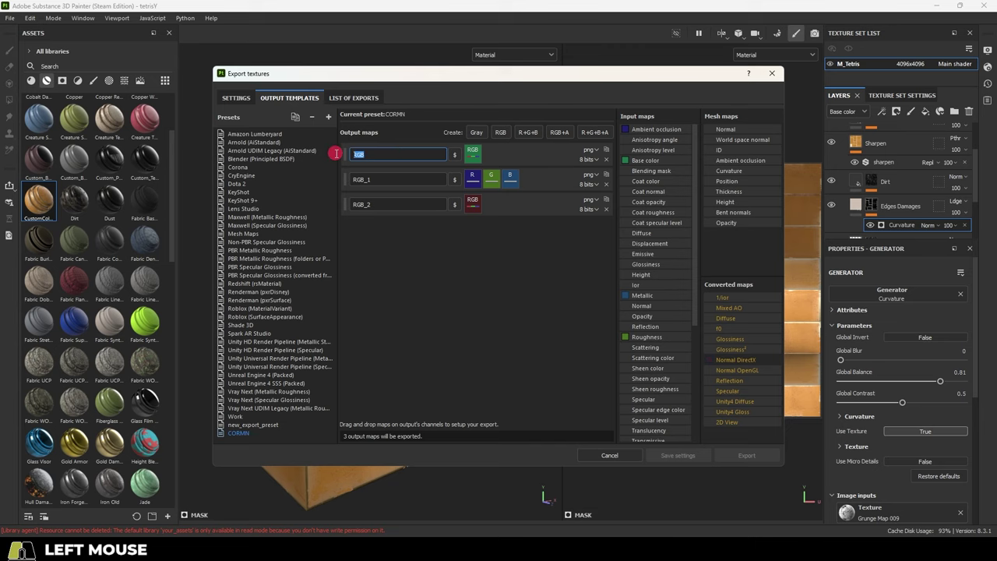
type("C")
left_click(385, 180)
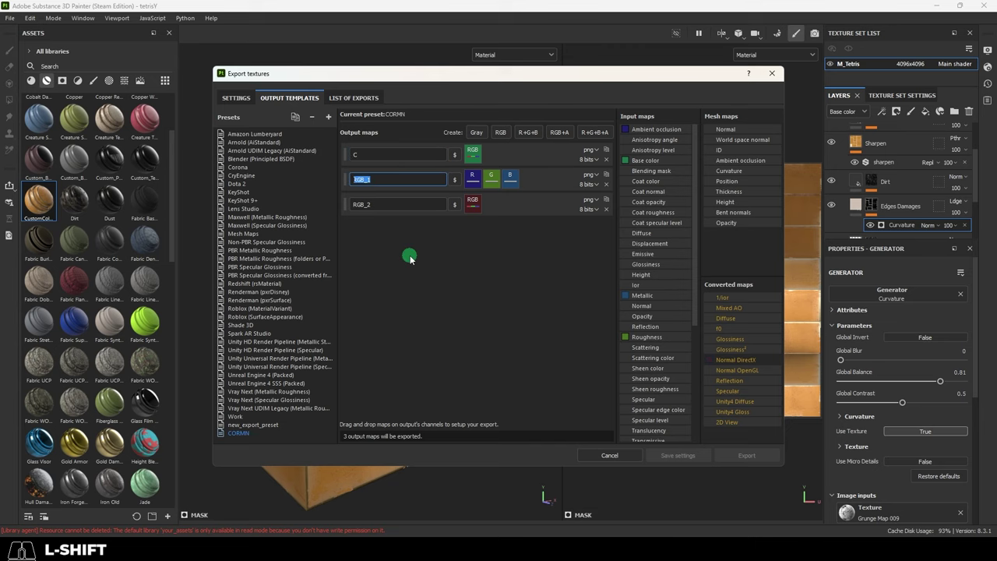
left_click(412, 205)
type("N")
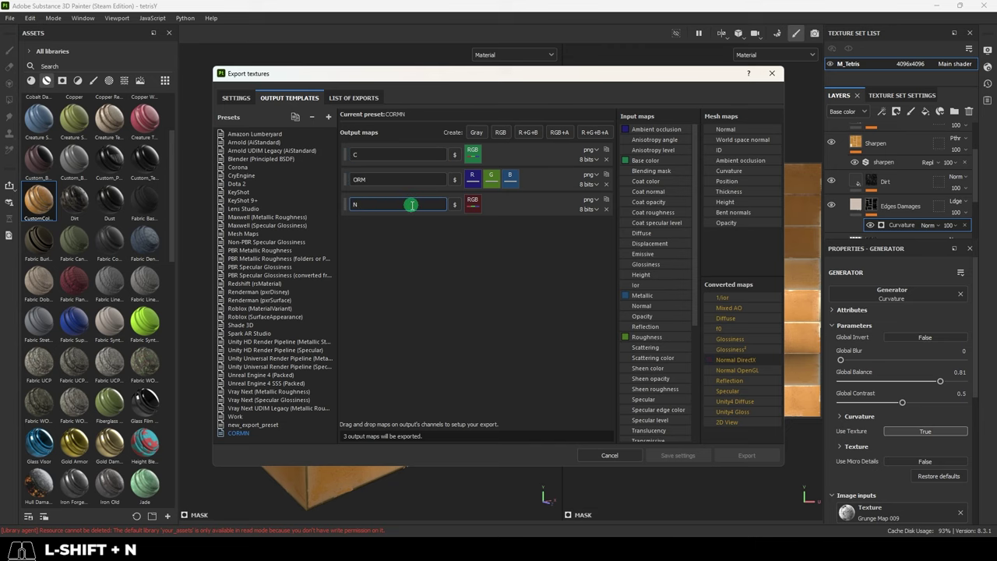
Choose CORMN as the output template in the general export parameters and export the textures
left_click(235, 99)
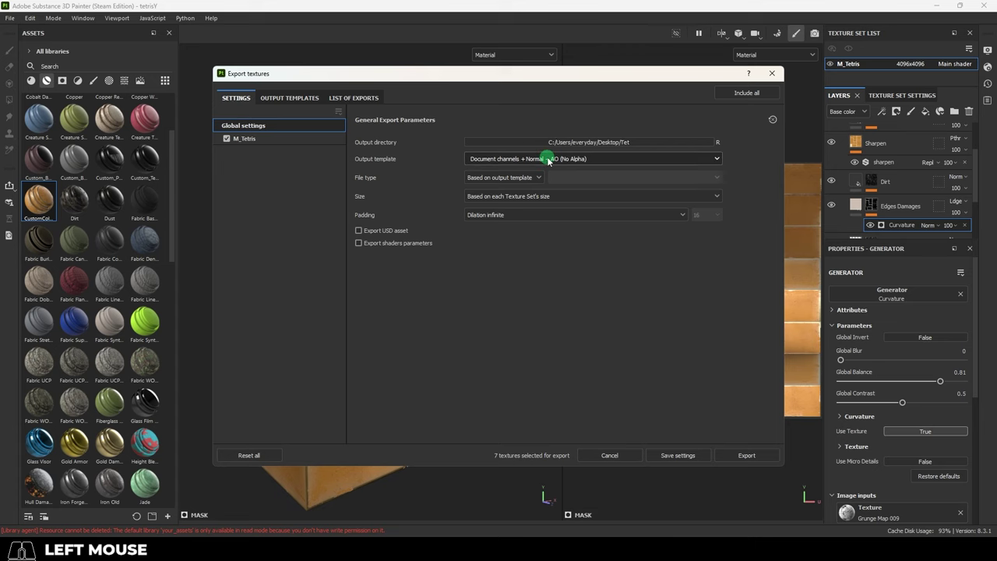
left_click(485, 159)
scroll(540, 201, "down", 2)
left_click(529, 257)
left_click(740, 456)
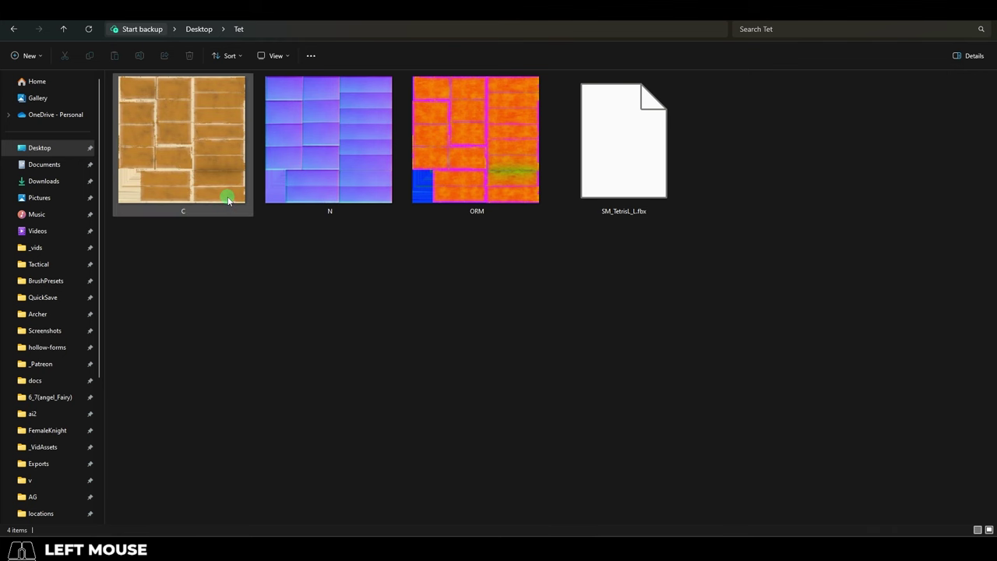
Examine the exported C, N and ORM texture files in the Tet folder on the desktop
left_click(225, 195)
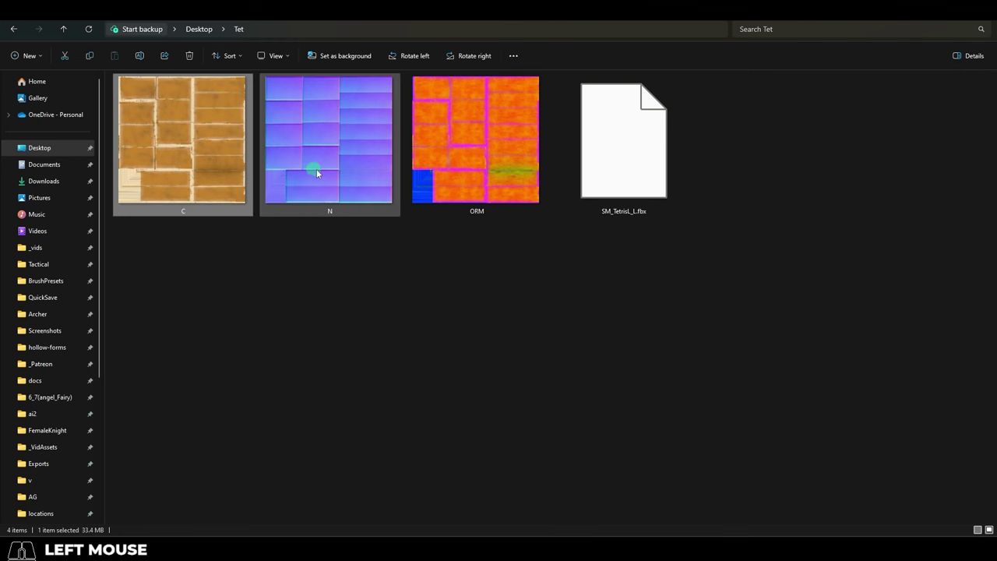
left_click(316, 169)
left_click(327, 154)
left_click(183, 156)
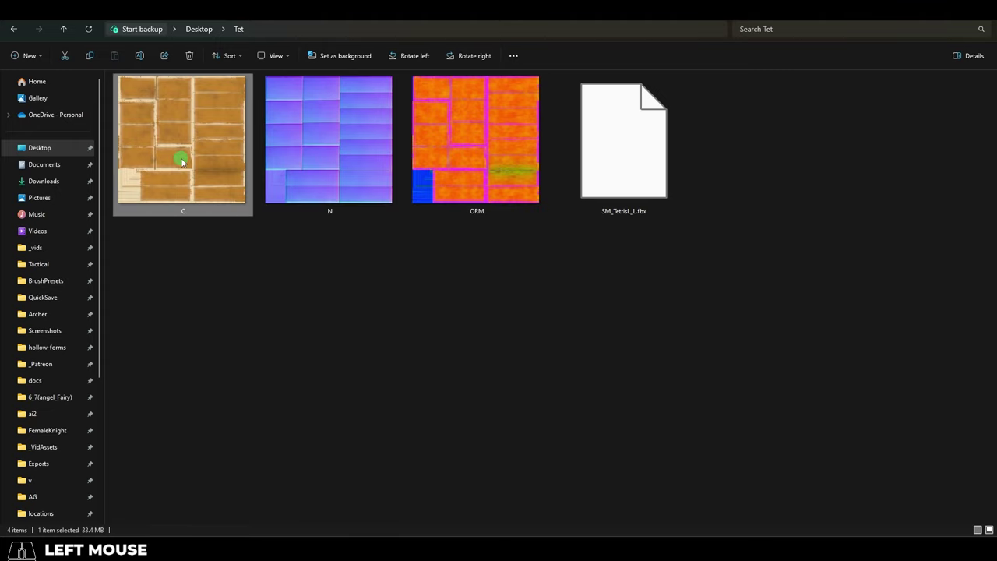
left_click(375, 138)
left_click(247, 209)
left_click(275, 144)
left_click(472, 138)
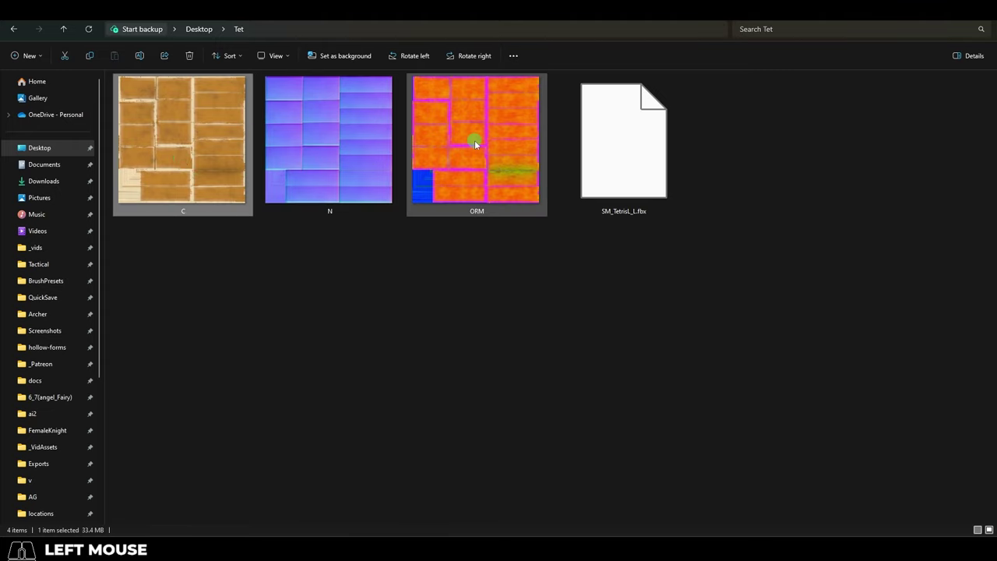
left_click(583, 152)
left_click(292, 123)
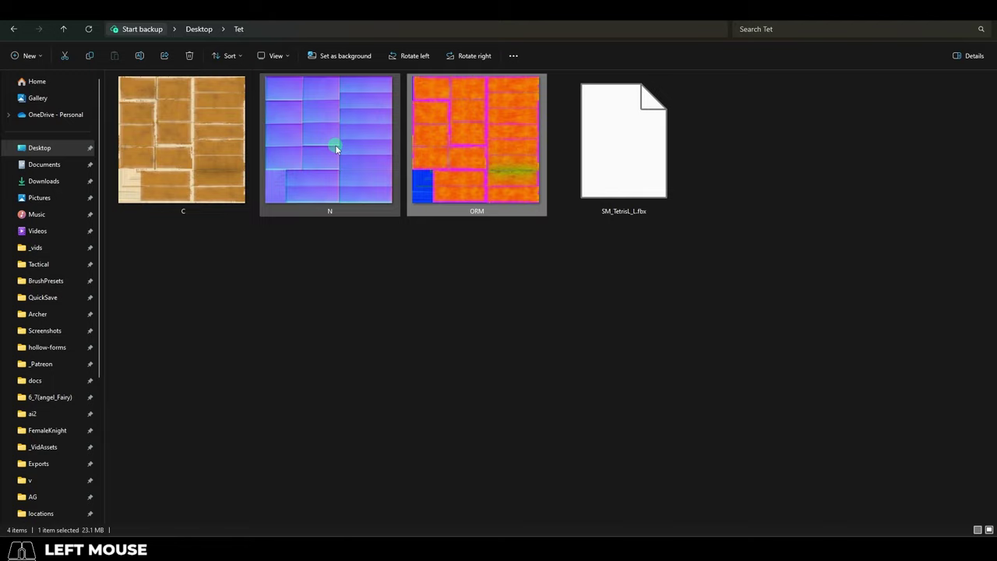
left_click(202, 180)
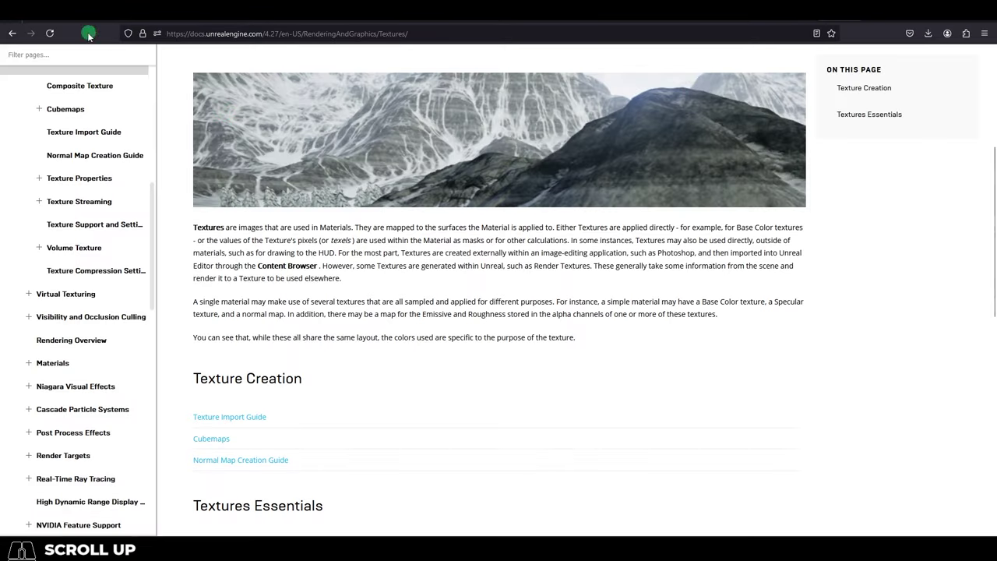
Switch to the Unreal Engine documentation in the browser and look up the recommended texture prefix on the asset naming page
left_click(10, 35)
scroll(334, 305, "down", 8)
scroll(334, 305, "up", 6)
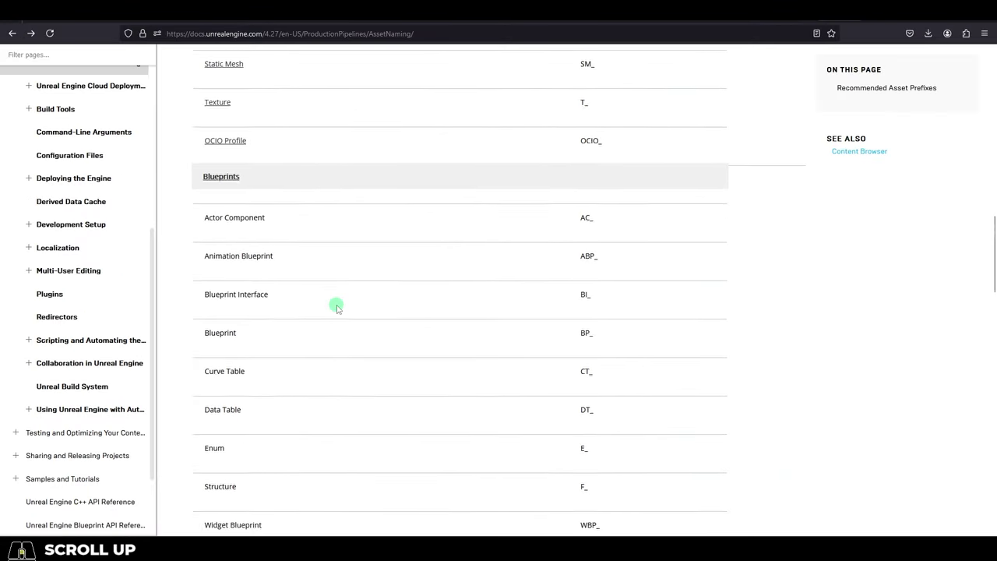
scroll(336, 308, "up", 3)
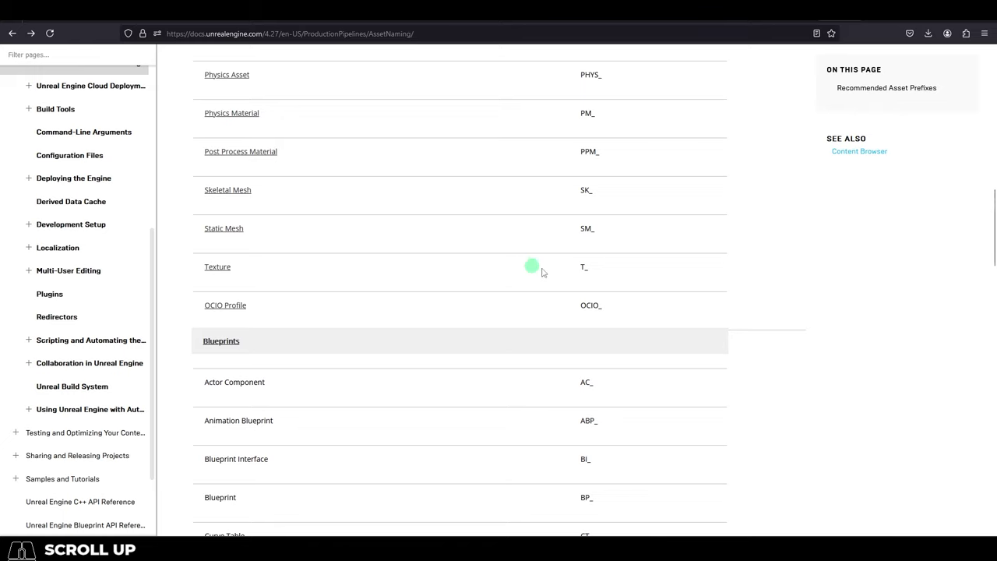
left_click(573, 268)
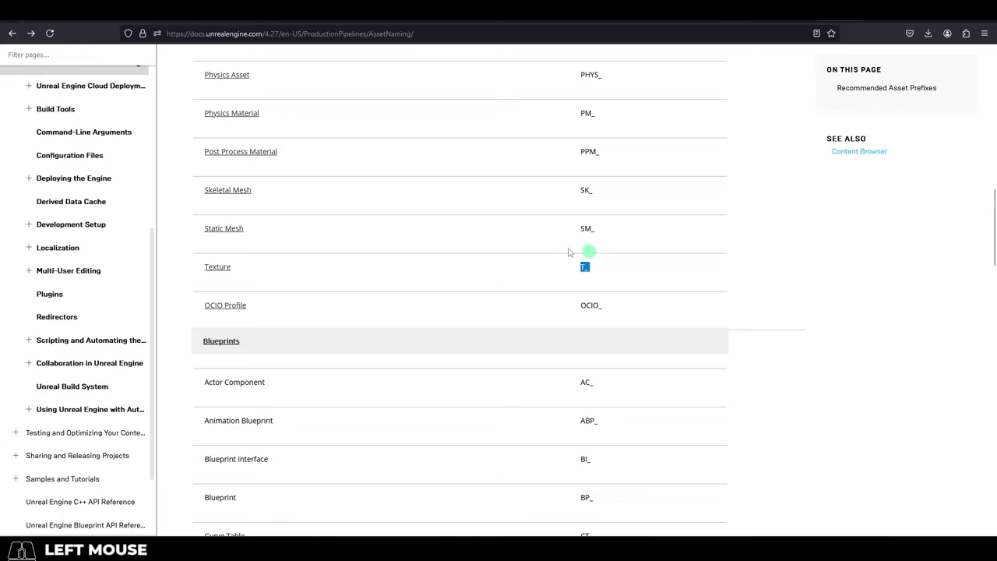
Back in the Tet folder, rename the base colour texture C as T_TetrisJ_C
left_click(181, 167)
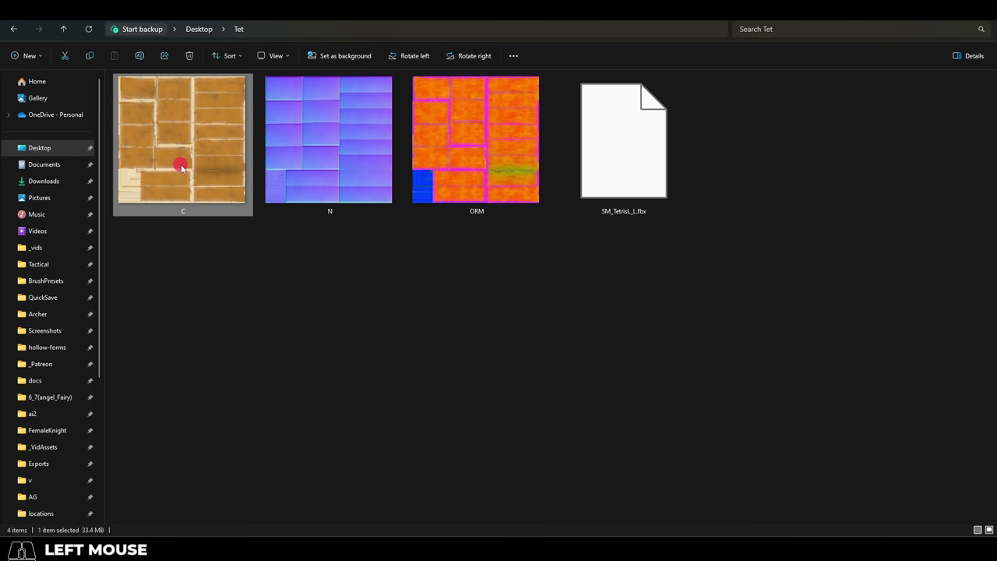
left_click(180, 212)
type("T")
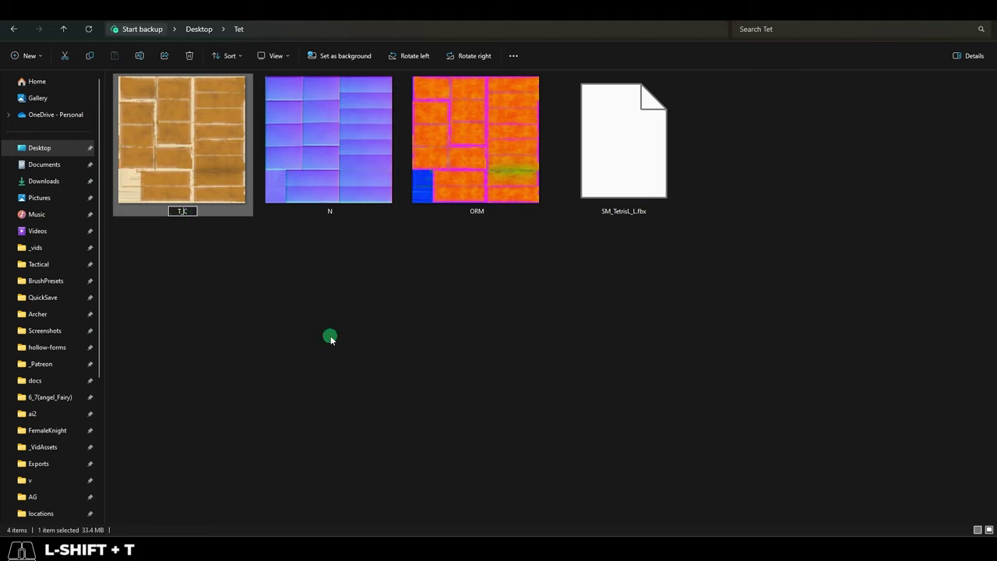
type("_TetrisJ")
Rename the ORM texture file as T_TetrisJ_ORM
left_click(492, 166)
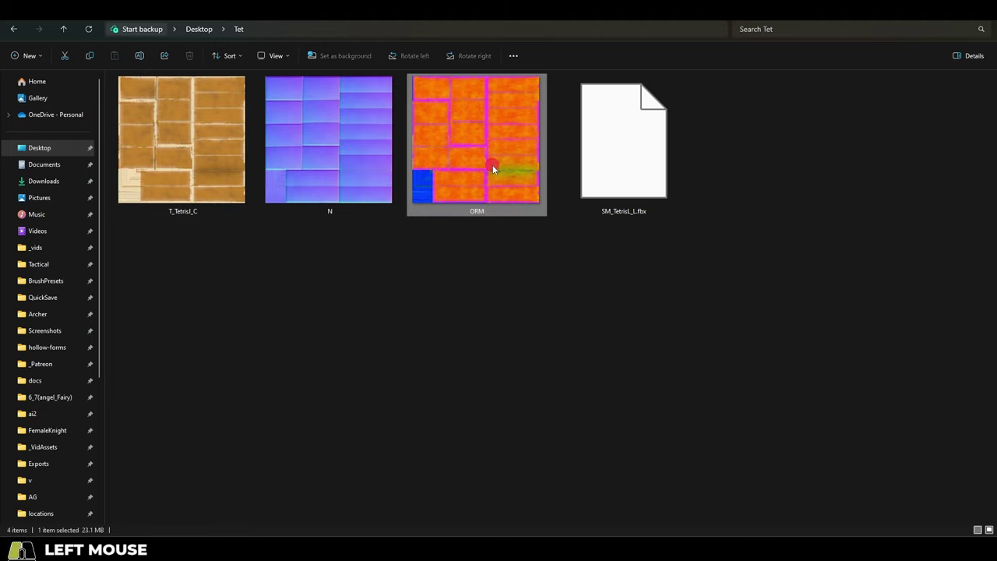
left_click(474, 210)
key("ctrl+Left")
type("T_TetrisJ_")
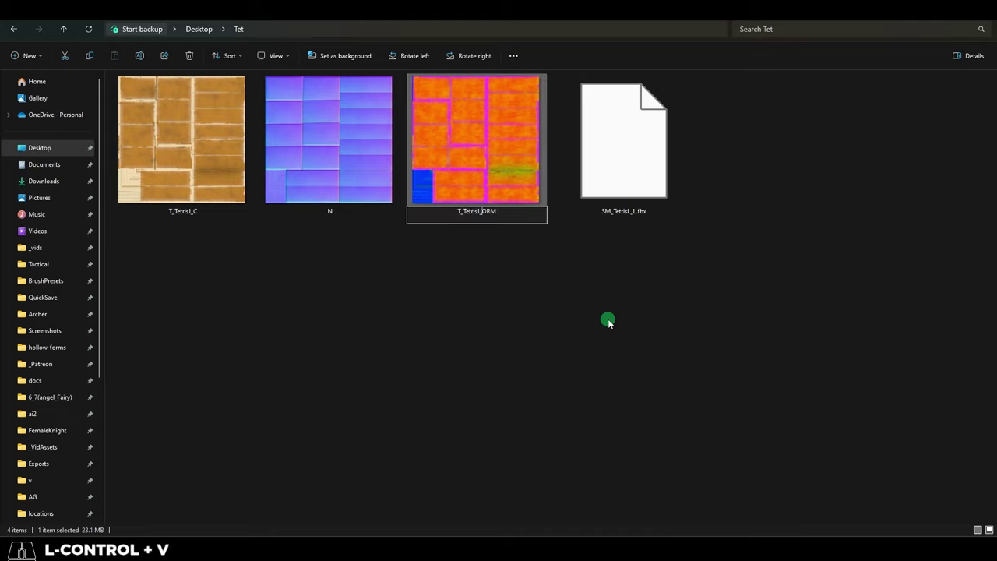
key("Return")
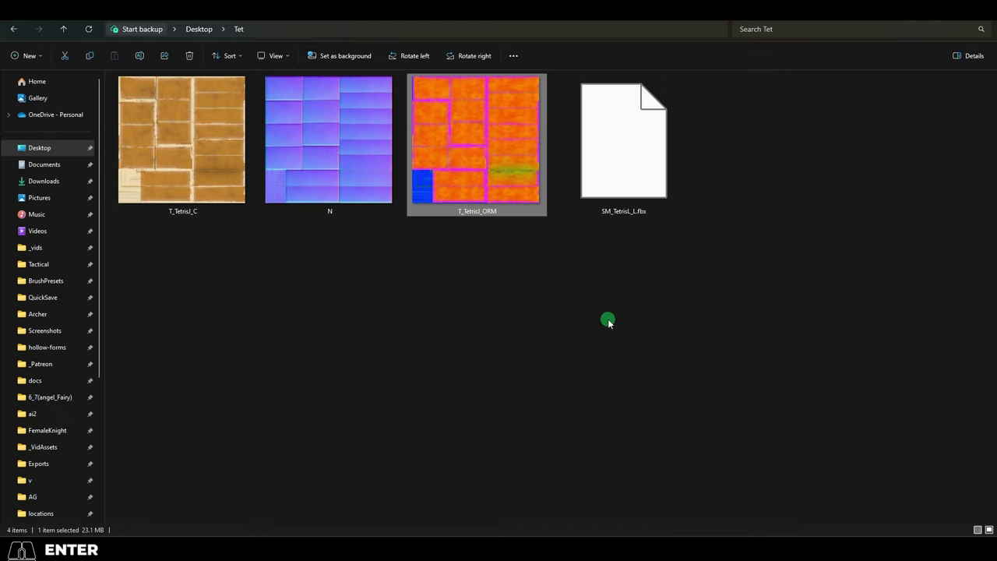
Rename the normal map file N as T_TetrisJ_N
left_click(355, 225)
left_click(328, 211)
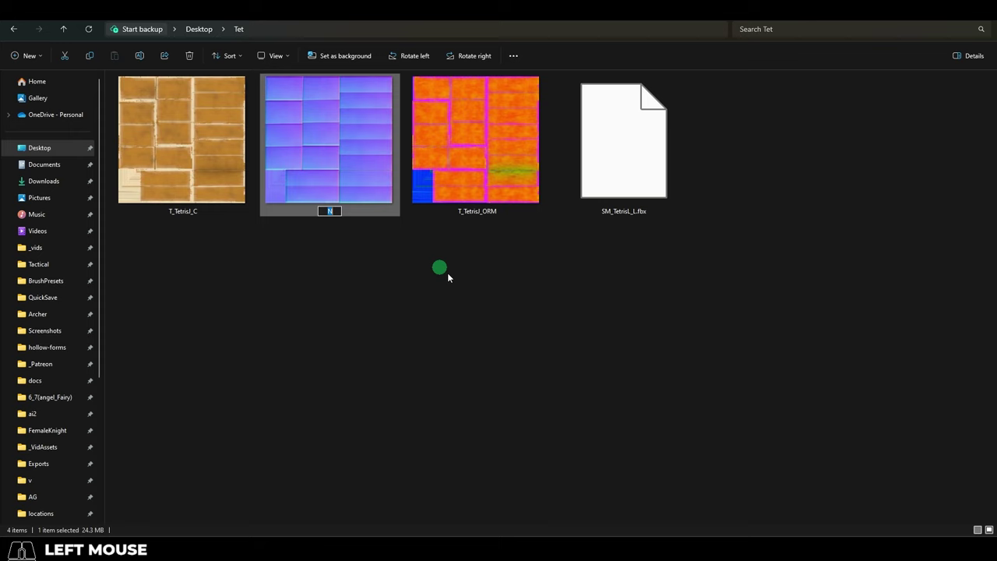
type("T_TetrisJ_")
key("Return")
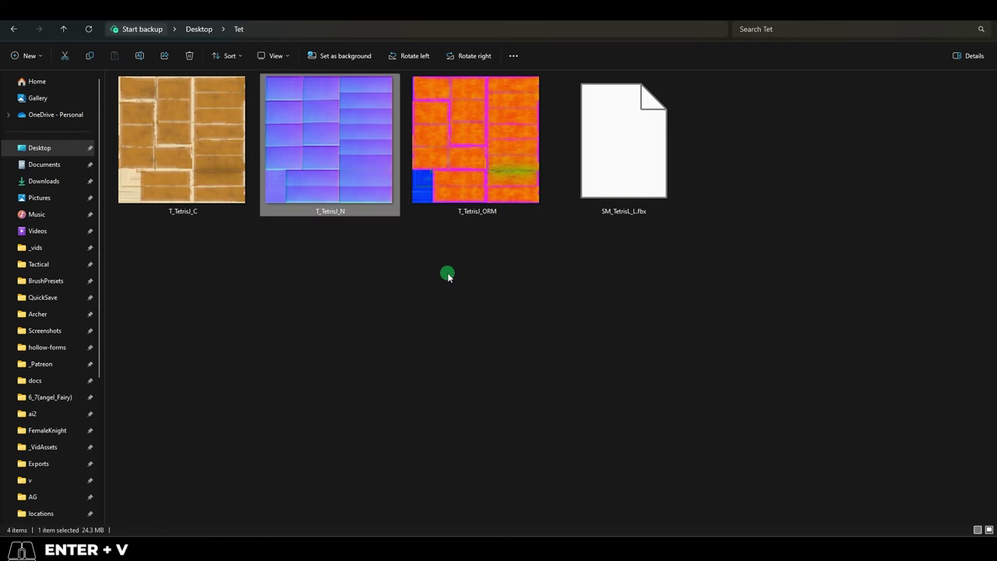
Import the three renamed textures and SM_TetrisL_L.fbx into Unreal Engine's TetrisDemo folder with the current FBX import options
left_click(577, 147)
left_click(189, 158, "shift")
left_click_drag(619, 175, 672, 460)
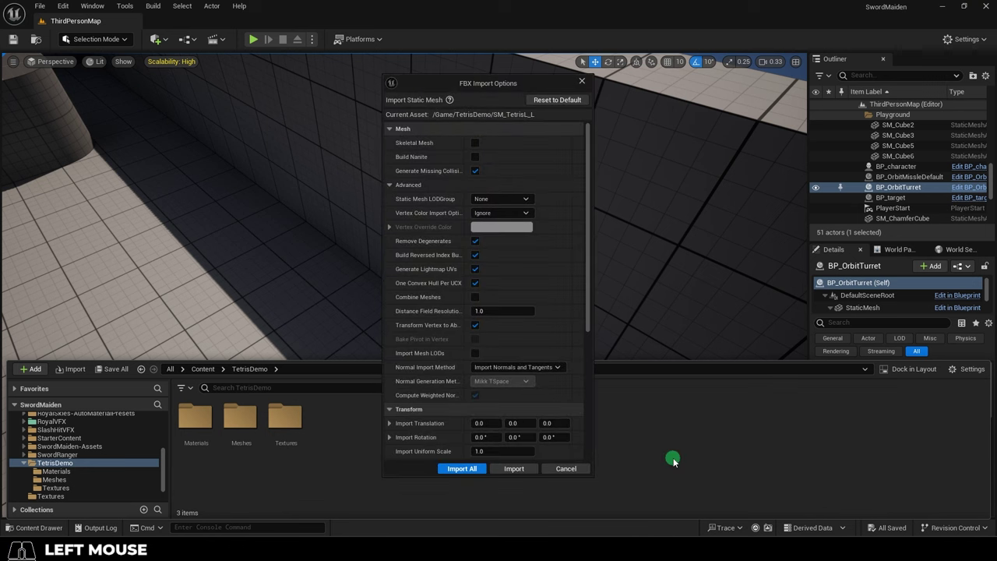
left_click(460, 469)
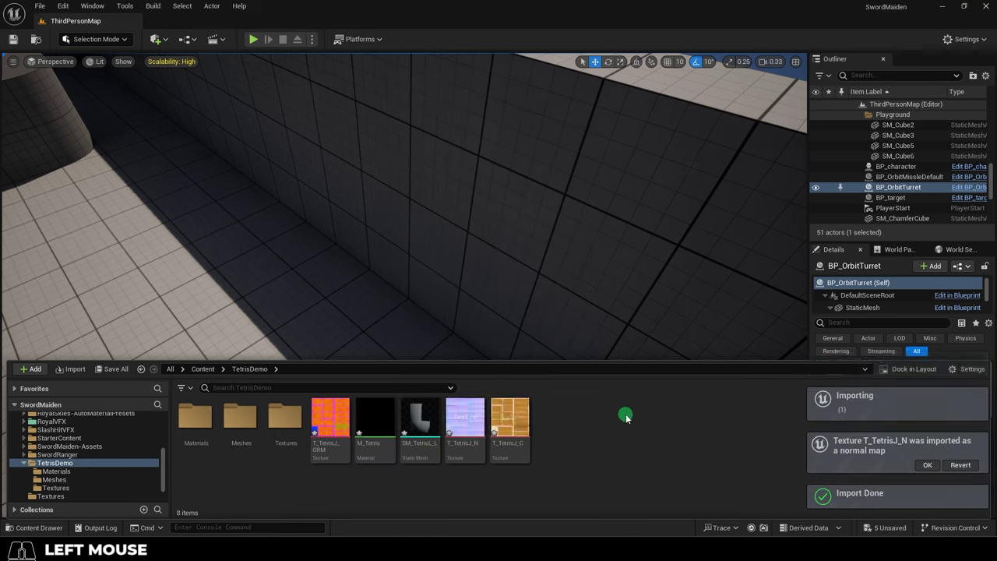
Open the M_Tetris material and add T_TetrisJ_C, T_TetrisJ_ORM and T_TetrisJ_N to its graph as texture samples
left_click(385, 420)
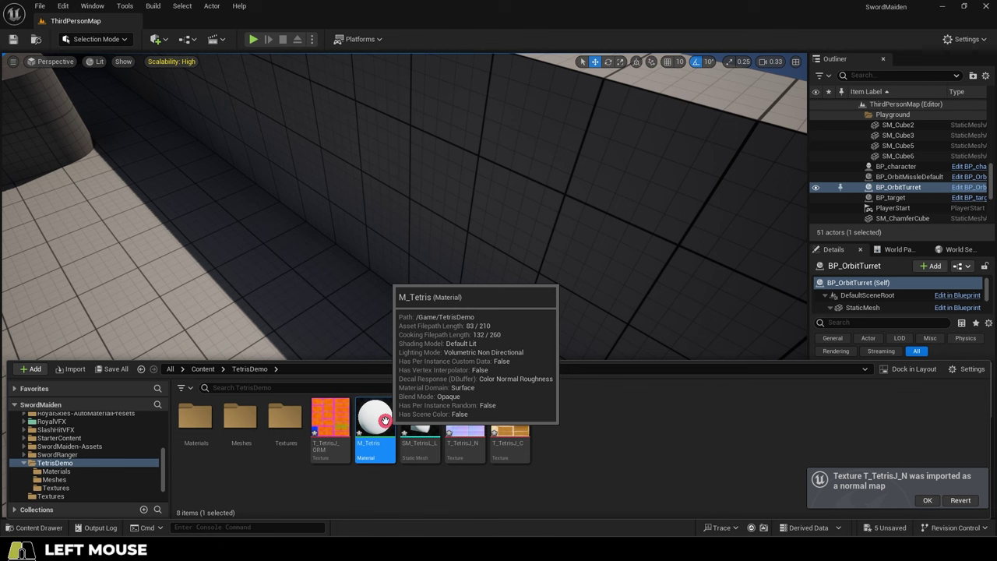
double_click(384, 421)
key("ctrl+space")
left_click(420, 401)
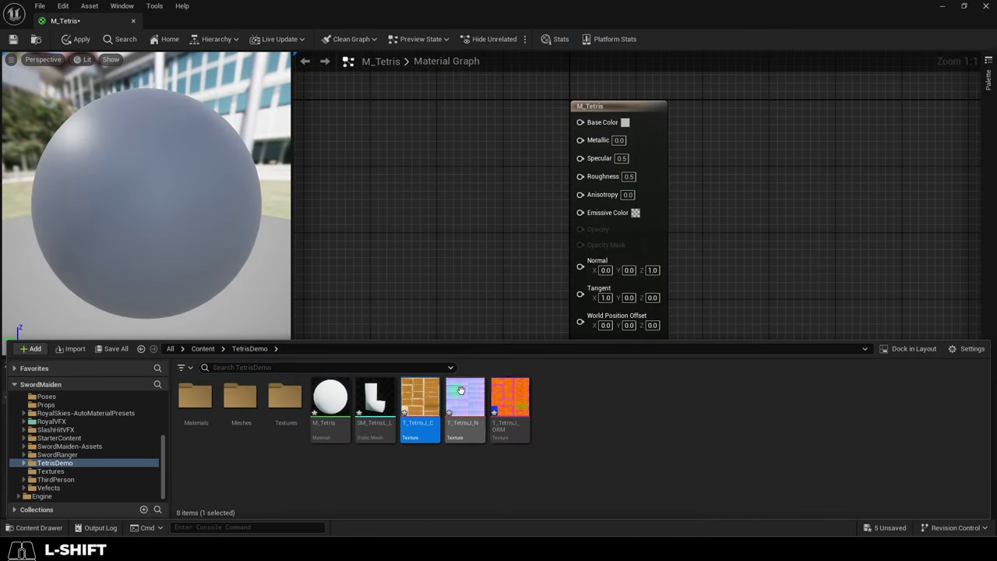
left_click(510, 397, "shift")
left_click_drag(467, 401, 440, 95)
Connect the colour texture to Base Color, ORM's R, G and B to Ambient Occlusion, Roughness and Metallic, and the normal texture to Normal
left_click(528, 117)
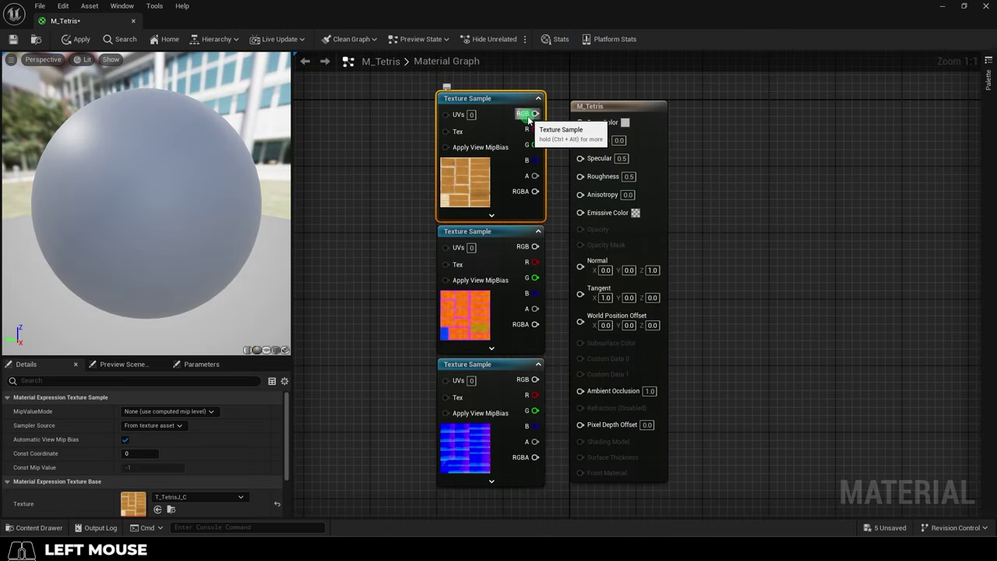
left_click_drag(529, 117, 580, 121)
left_click_drag(534, 262, 580, 175)
left_click_drag(534, 292, 580, 138)
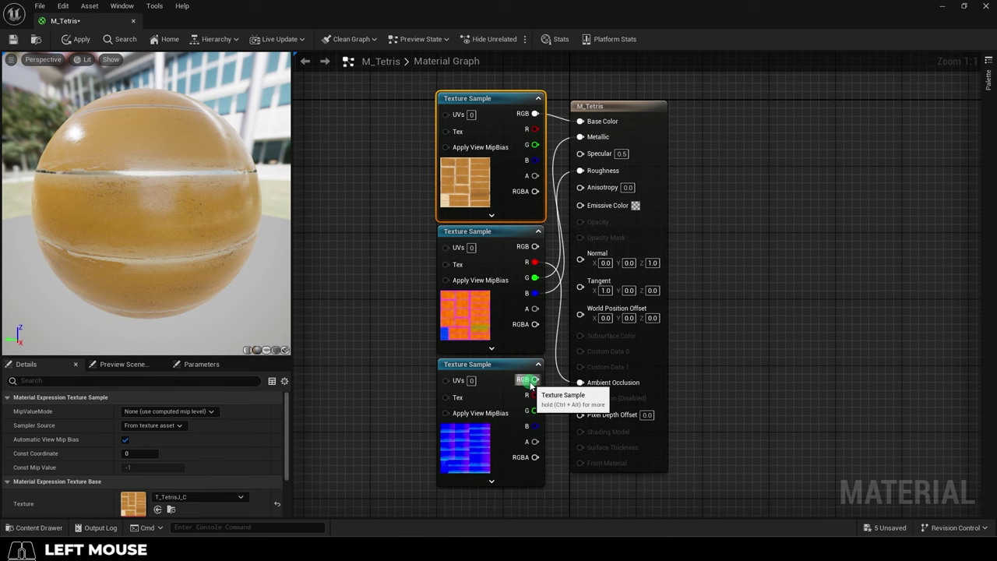
left_click_drag(530, 380, 580, 253)
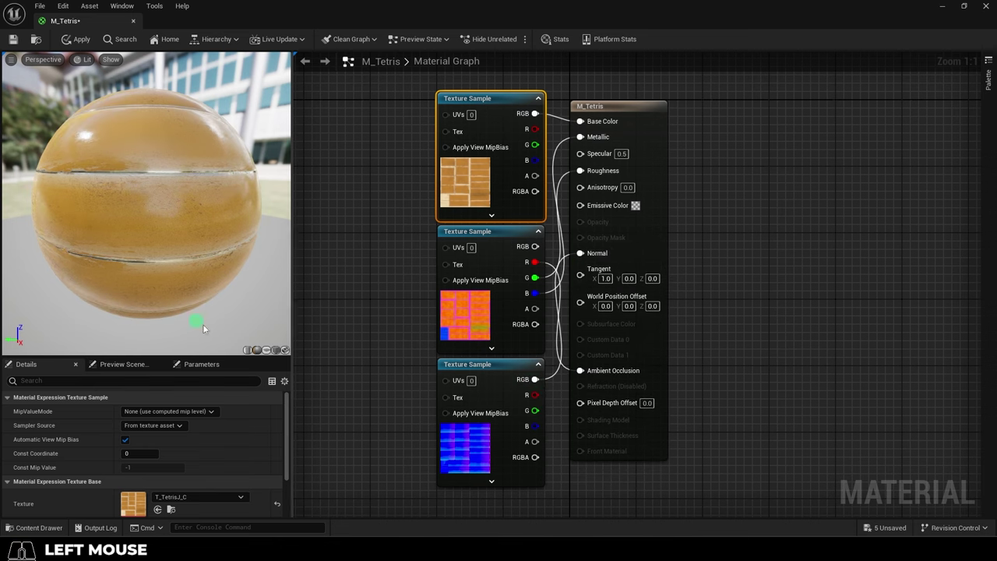
Preview the material on a cube and examine its surface from several angles and up close
left_click(271, 351)
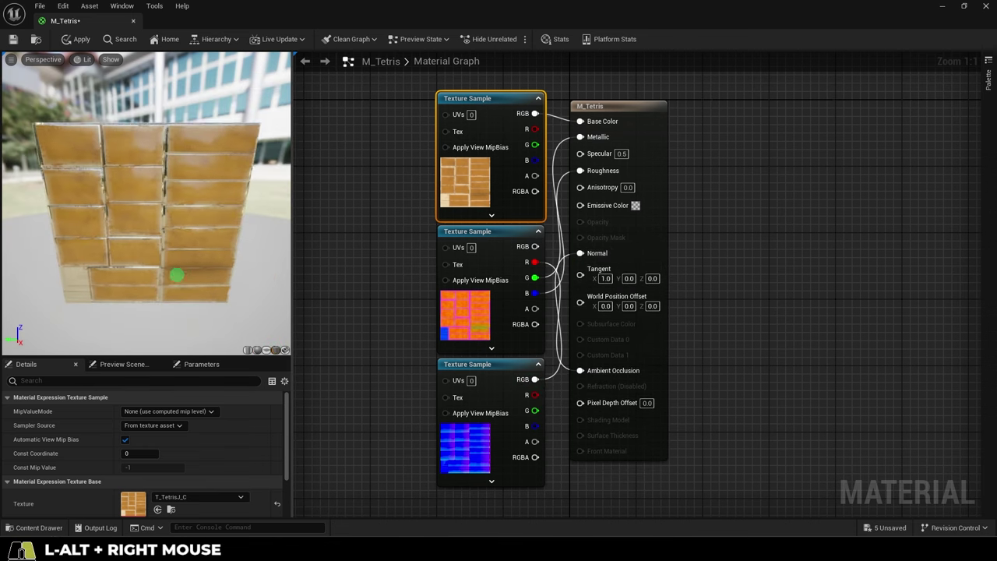
left_click_drag(177, 274, 57, 217, "alt")
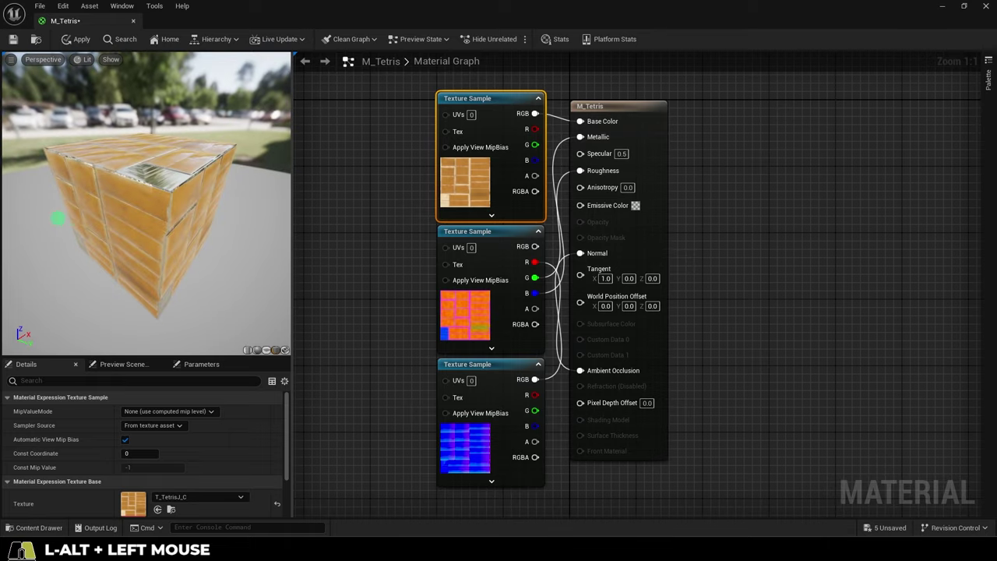
right_click_drag(58, 217, 78, 218, "alt")
left_click_drag(78, 218, 155, 195, "alt")
Set the ORM texture sample's sampler type to Linear Color in the M_Tetris graph
left_click(376, 361)
left_click(509, 239)
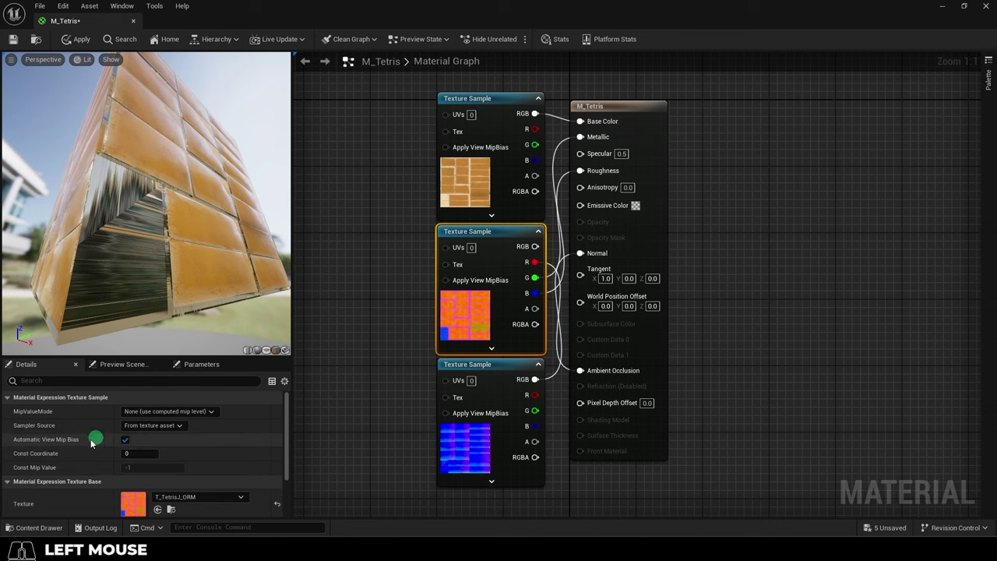
scroll(144, 467, "down", 5)
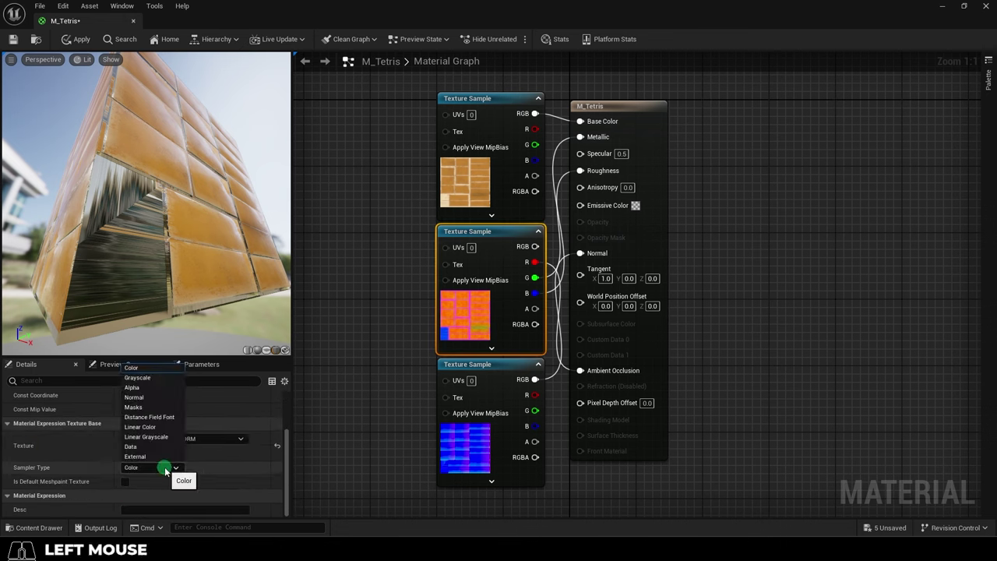
left_click(140, 427)
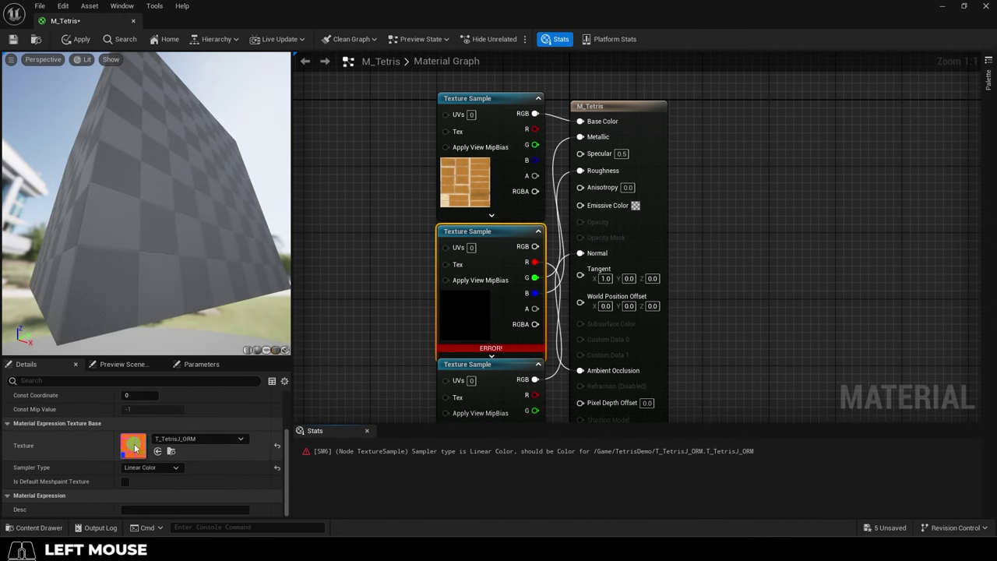
Open the T_TetrisJ_ORM texture from the sample node, turn off sRGB, save the texture and close it
double_click(134, 448)
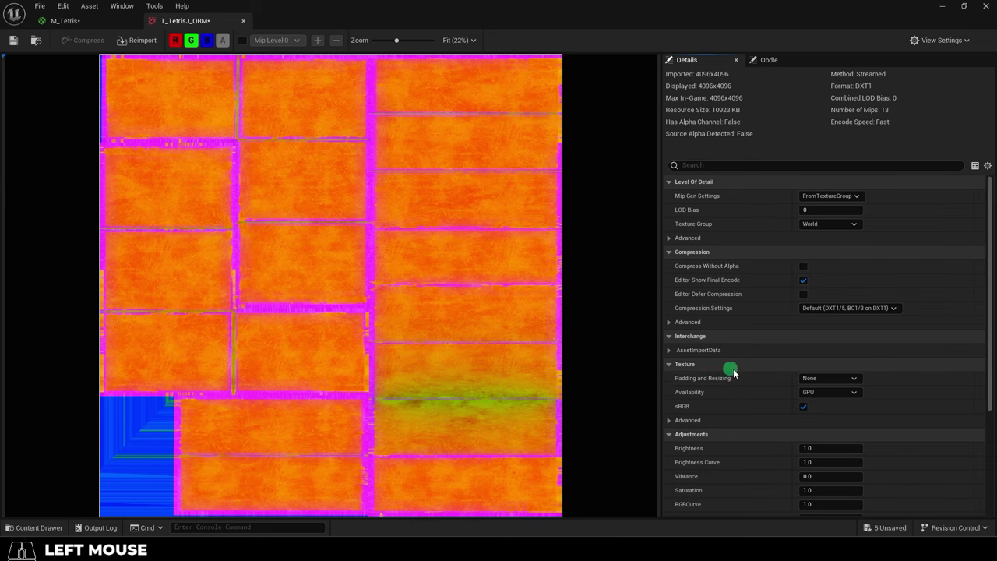
left_click(803, 407)
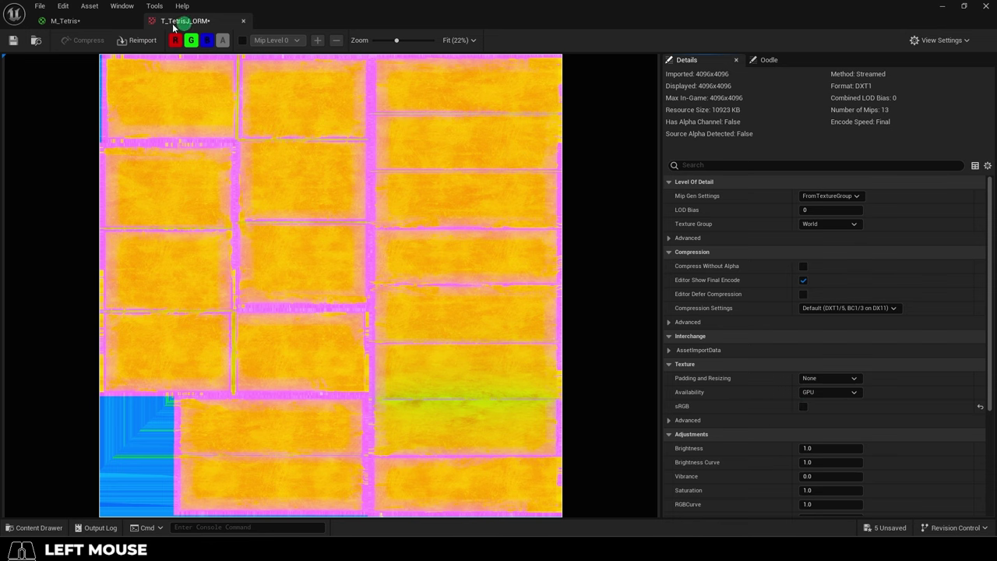
left_click(11, 44)
left_click(242, 21)
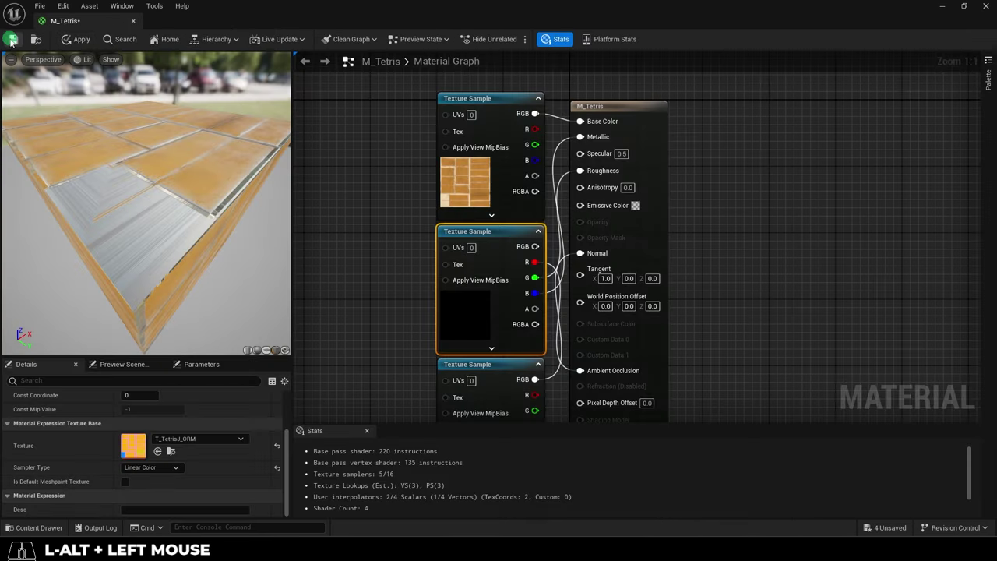
Save and close M_Tetris, assign it to the Element 0 material slot of SM_TetrisL_L, and view the mesh
left_click(11, 41)
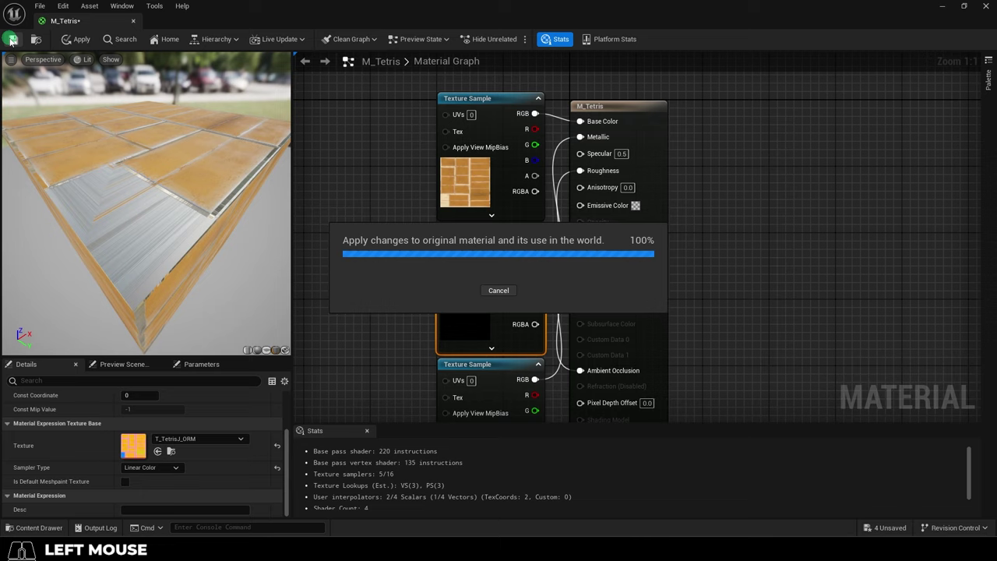
left_click(133, 22)
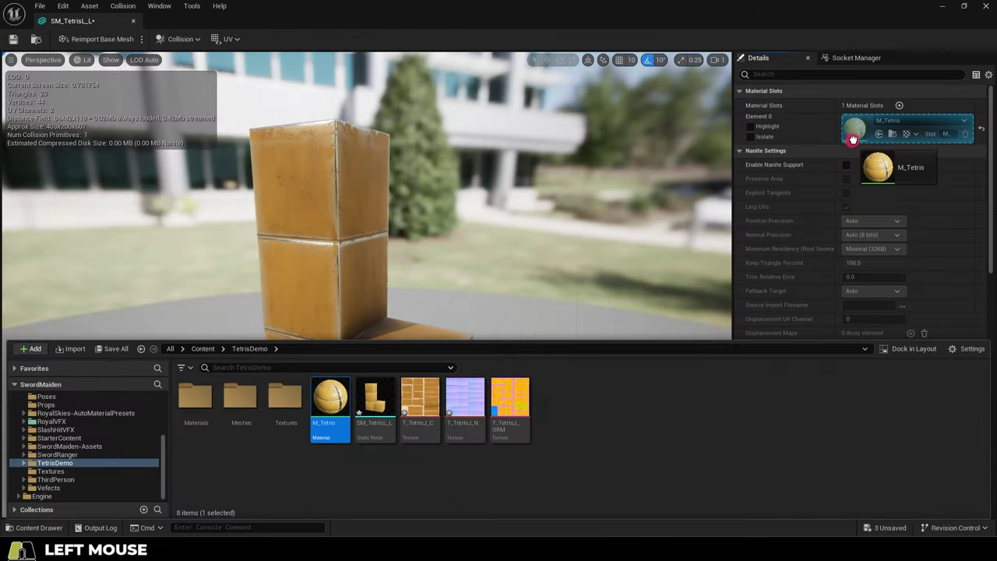
left_click_drag(485, 273, 348, 387, "alt")
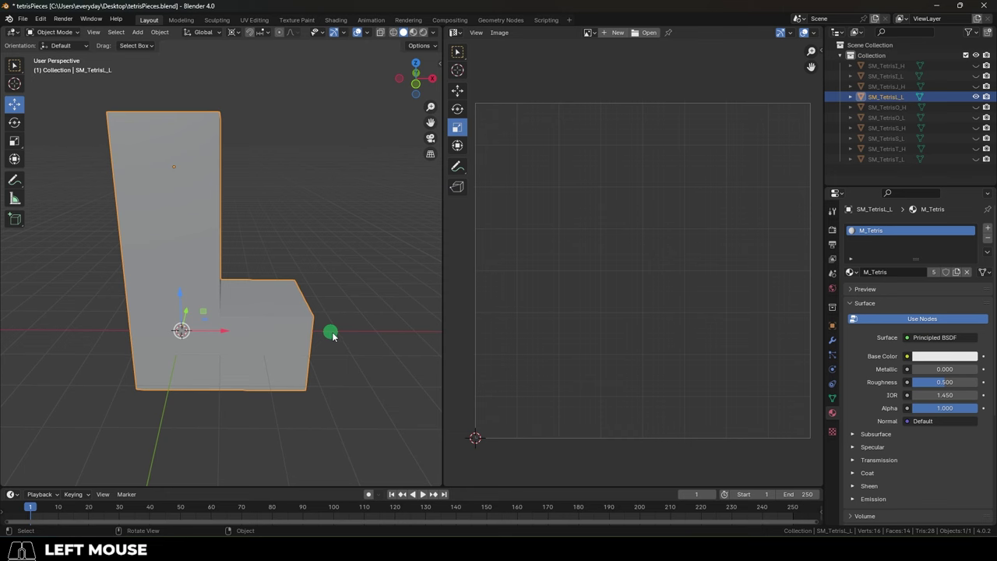
Leave Blender for Unreal Engine and reopen the M_Tetris material from the TetrisDemo folder
middle_click_drag(329, 334, 370, 354)
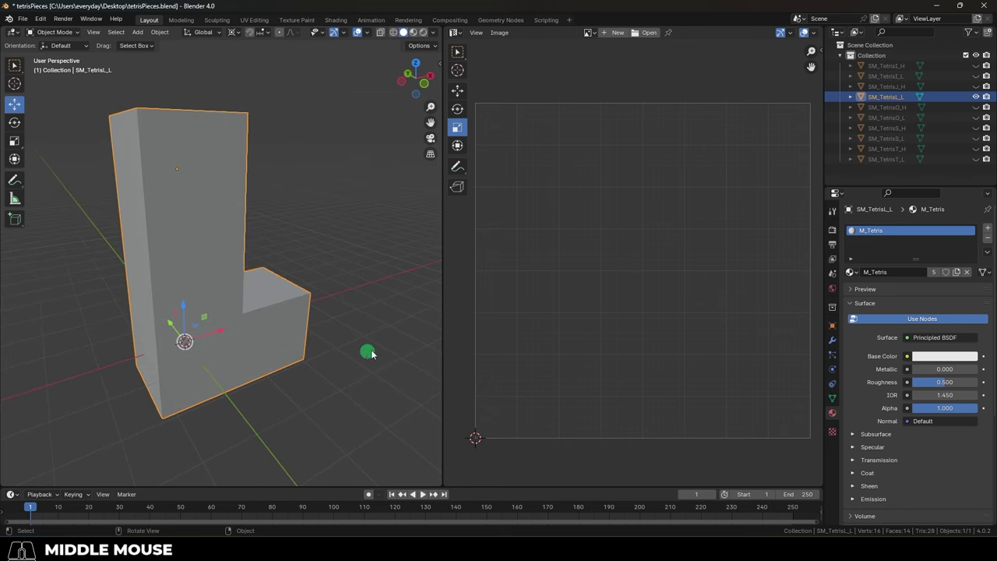
left_click(941, 6)
right_click_drag(433, 409, 433, 425)
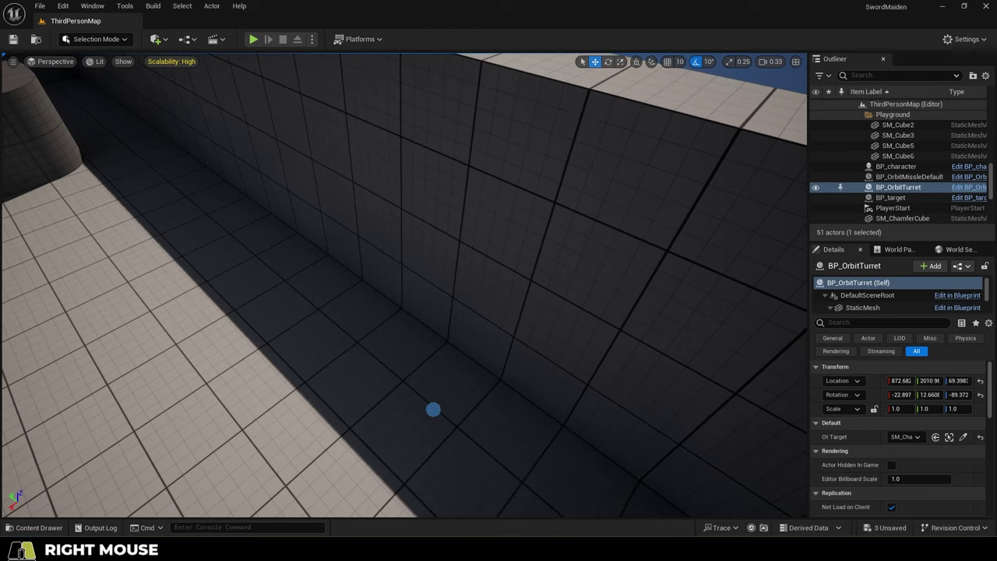
key("ctrl+space")
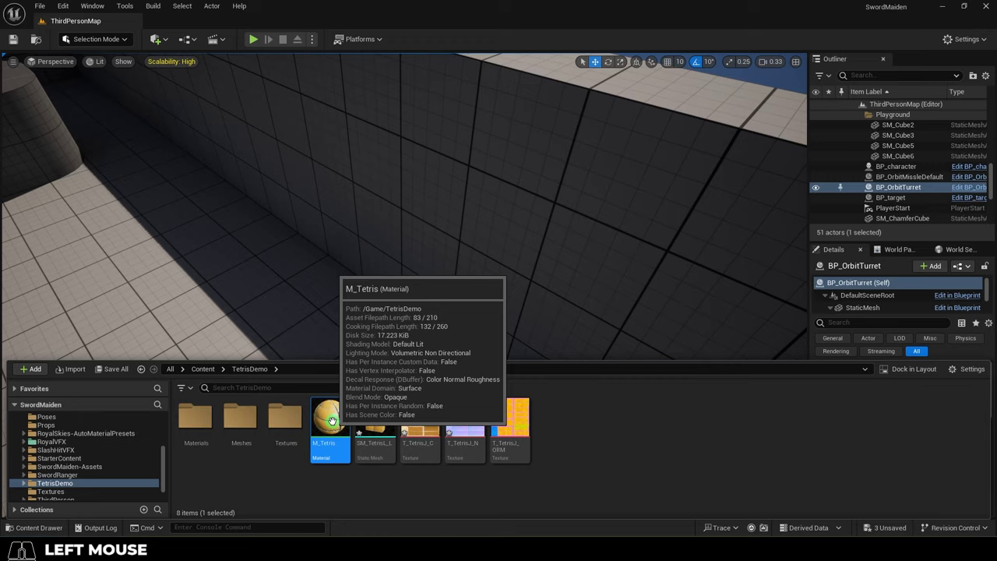
double_click(330, 419)
scroll(408, 294, "down", 1)
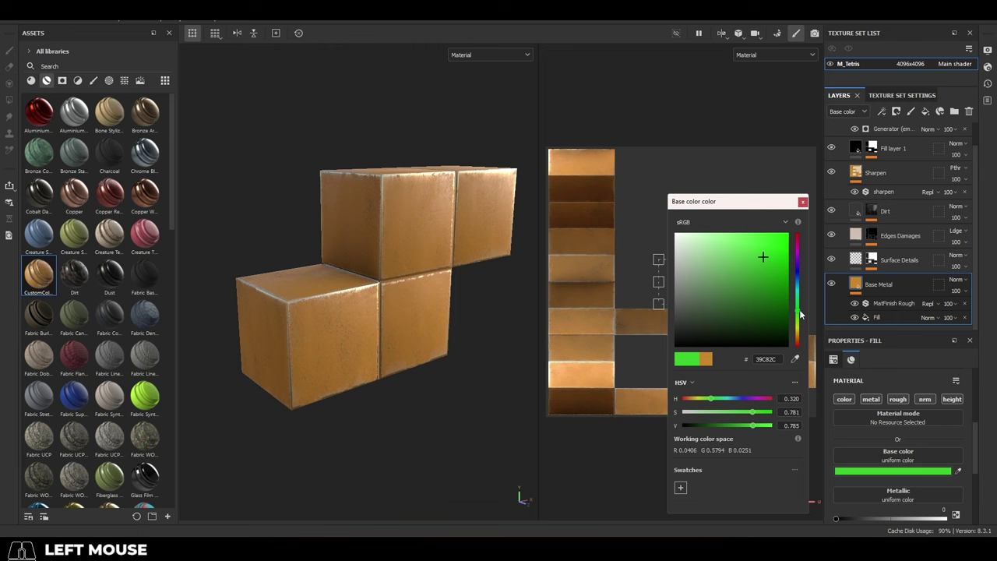
In Substance 3D Painter, recolour the Base Metal layer green (39C82C) on the S piece and purple on the T piece
left_click(767, 265)
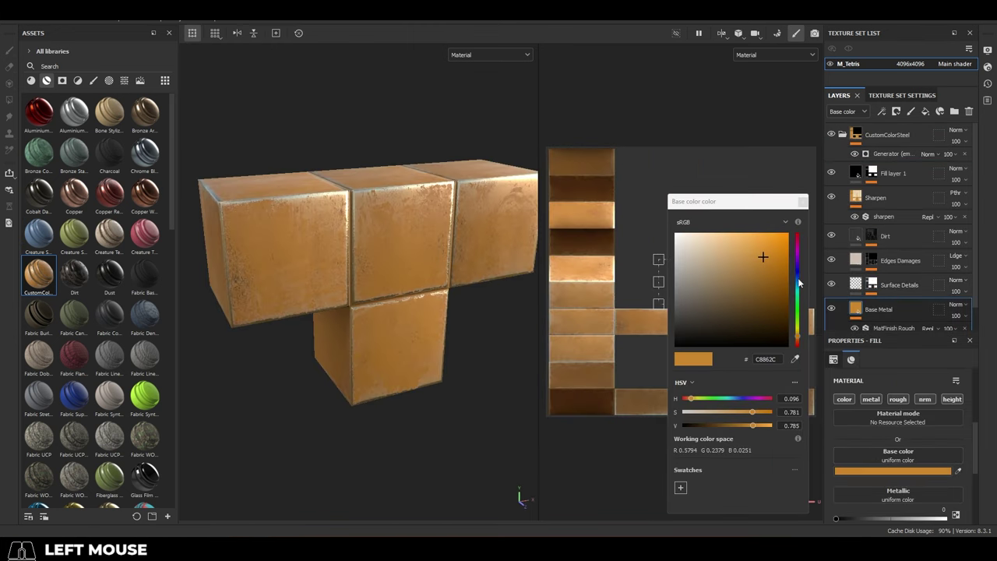
left_click_drag(797, 337, 798, 253)
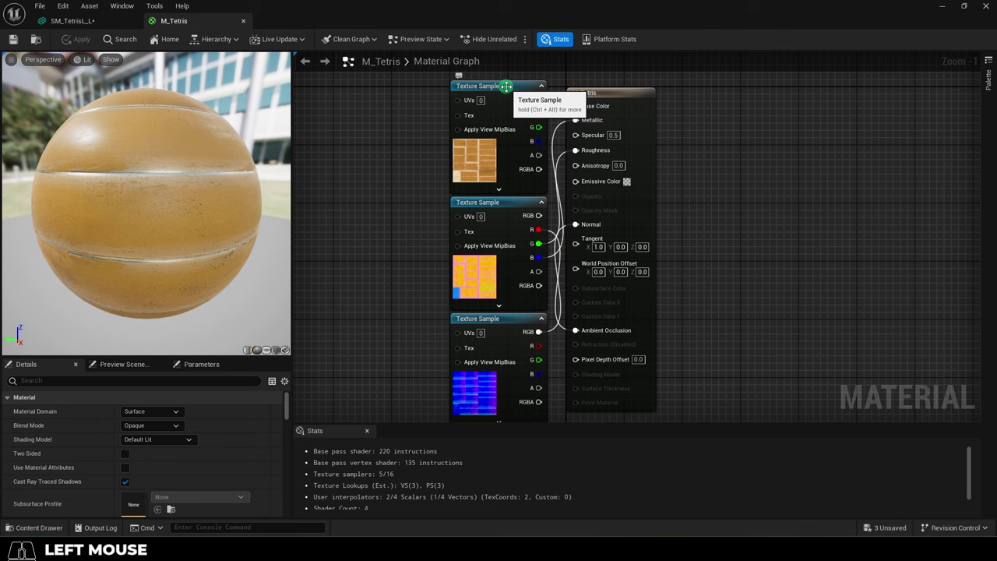
In Unreal's M_Tetris graph, convert the colour and ORM texture samples into parameters named Color and ORM
left_click(506, 87)
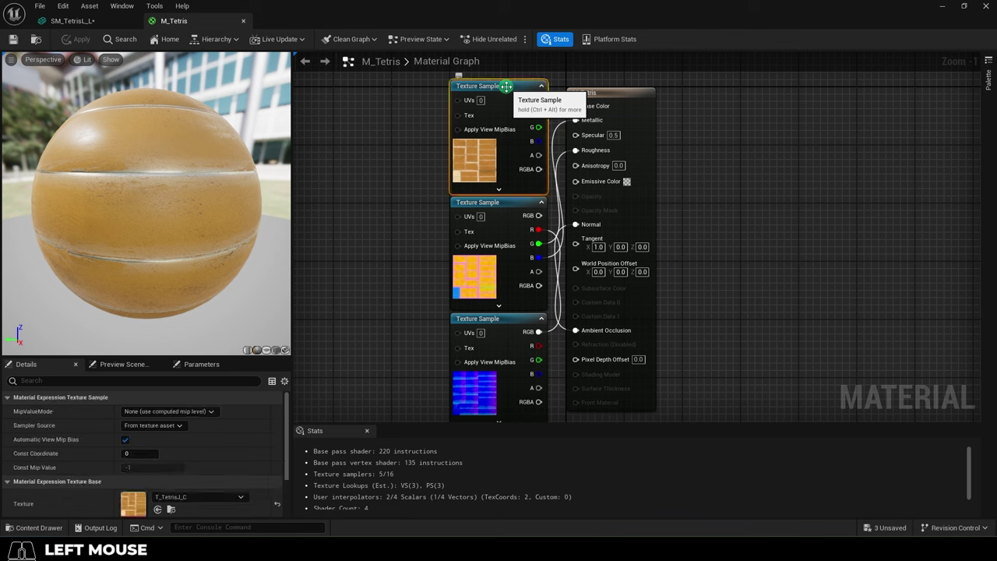
right_click(506, 87)
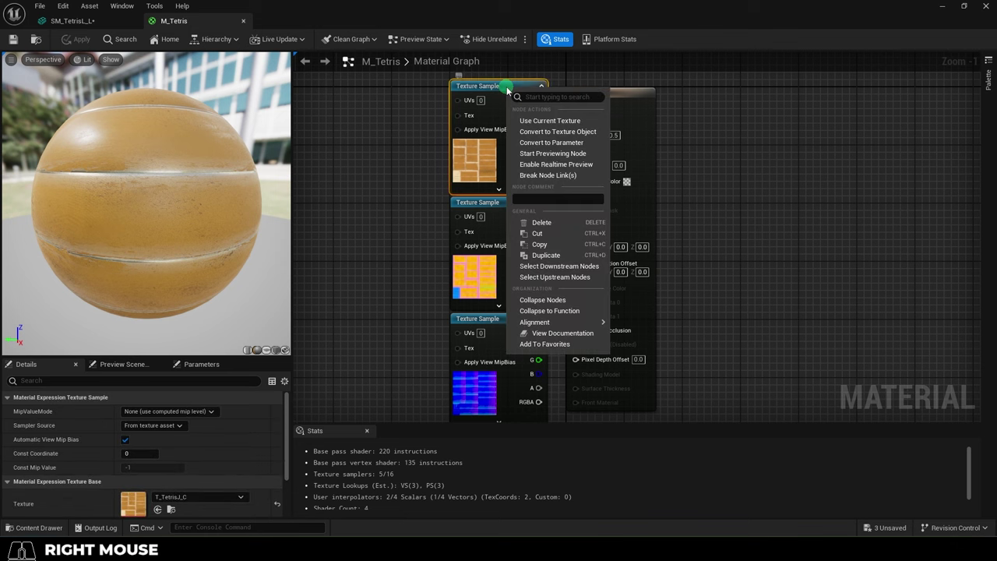
left_click(572, 142)
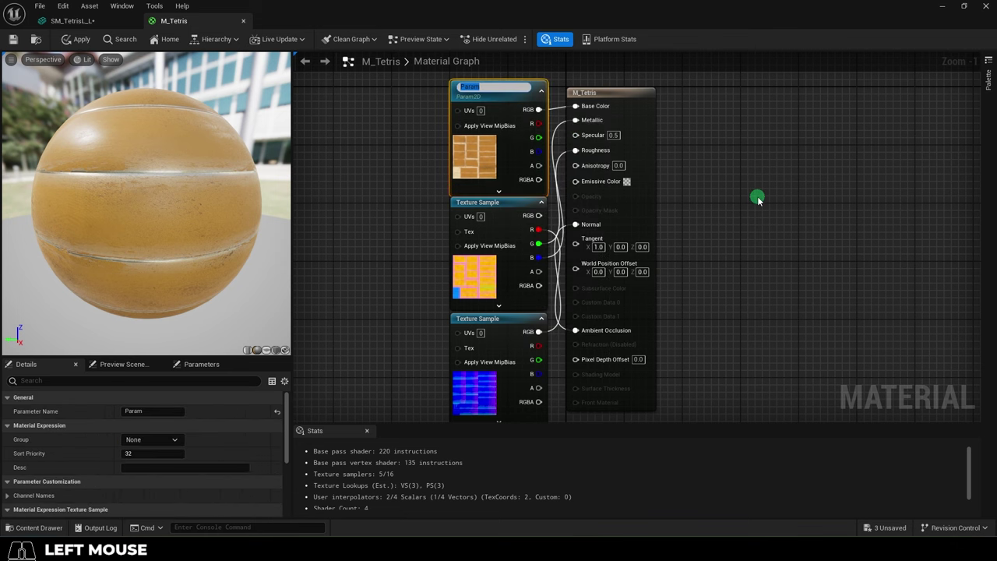
left_click(516, 212)
right_click(541, 223)
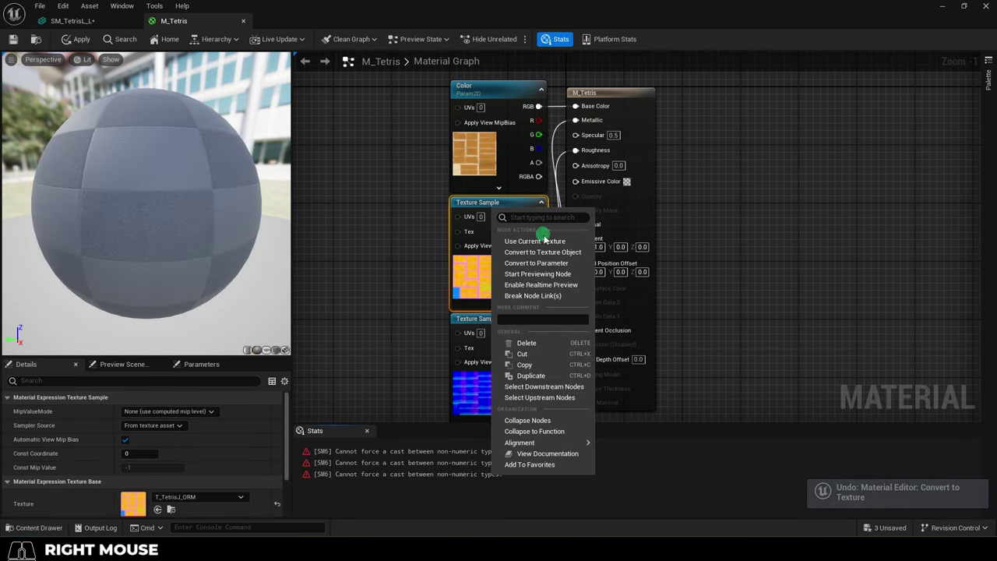
left_click(545, 261)
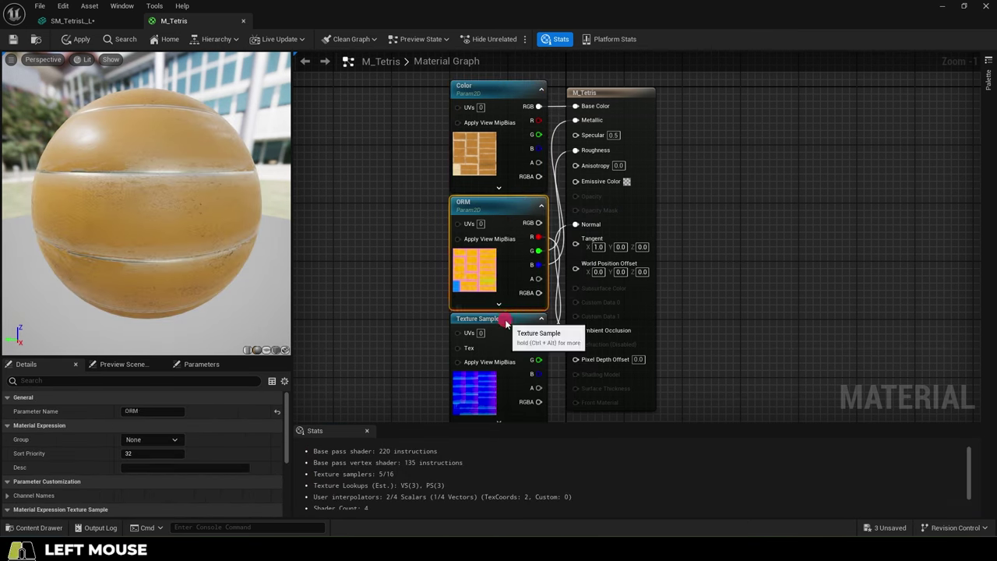
Convert the normal map's texture sample into a parameter named Normal, apply the changes and close M_Tetris
right_click(505, 319)
left_click(585, 109)
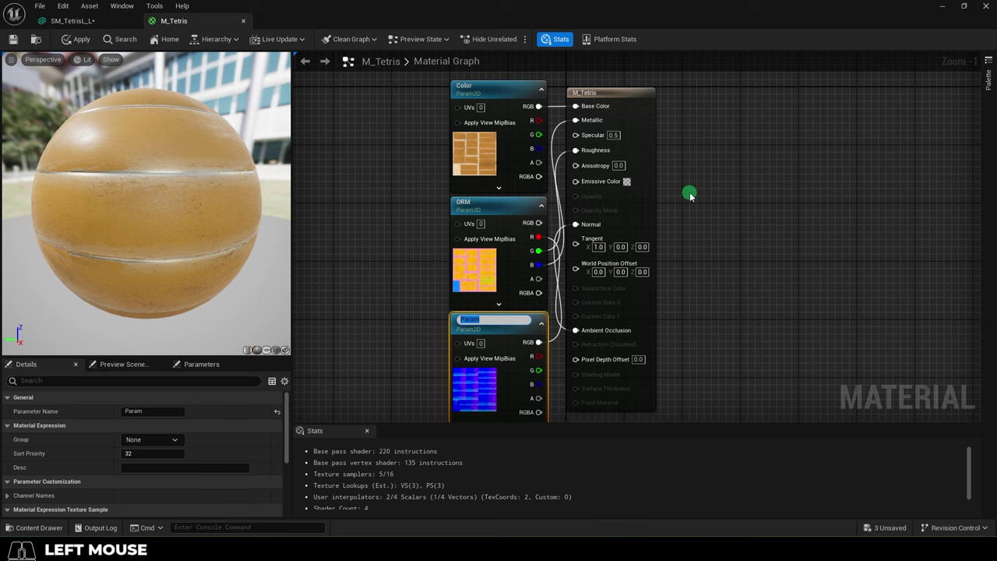
left_click(81, 39)
left_click(243, 20)
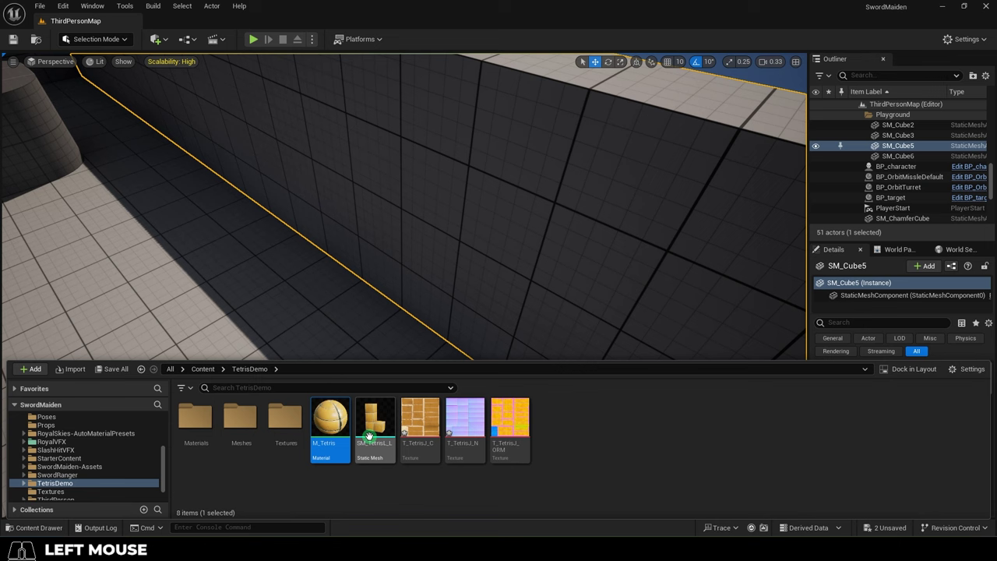
Create a material instance of M_Tetris named MI_TetrisL and assign it to the SM_TetrisL_L mesh's material slot
left_click(331, 424)
right_click(339, 413)
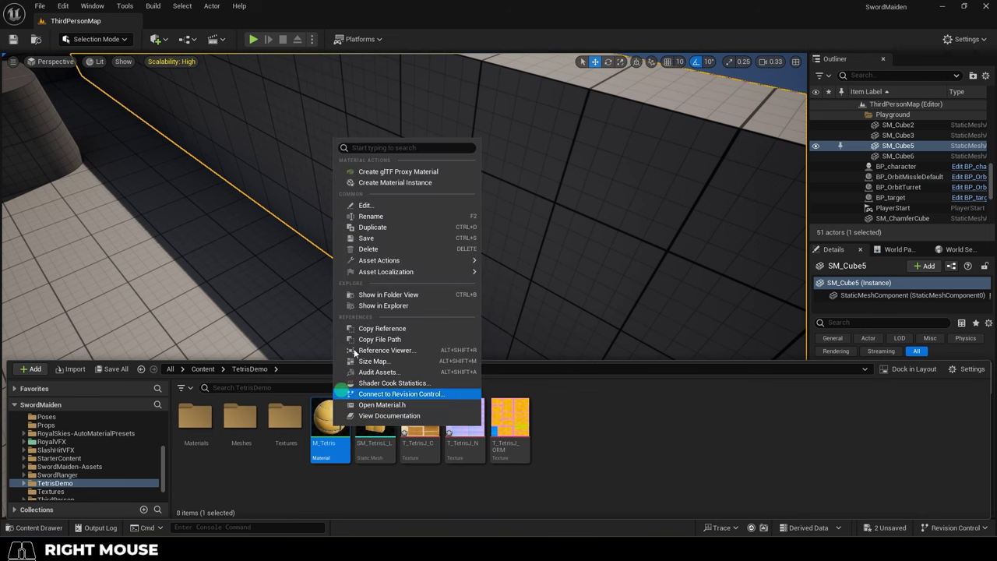
left_click(424, 183)
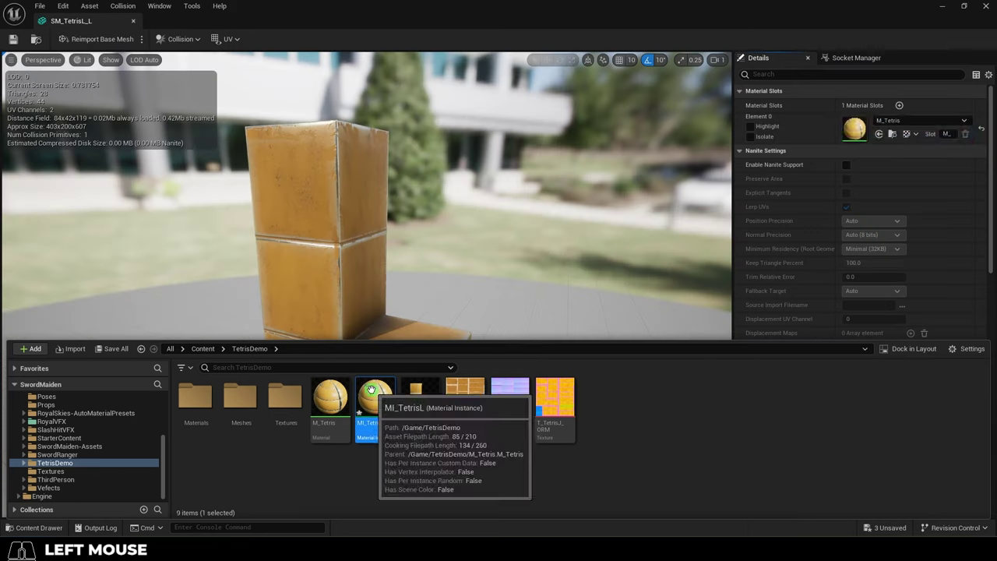
left_click_drag(375, 394, 846, 136)
key("Return")
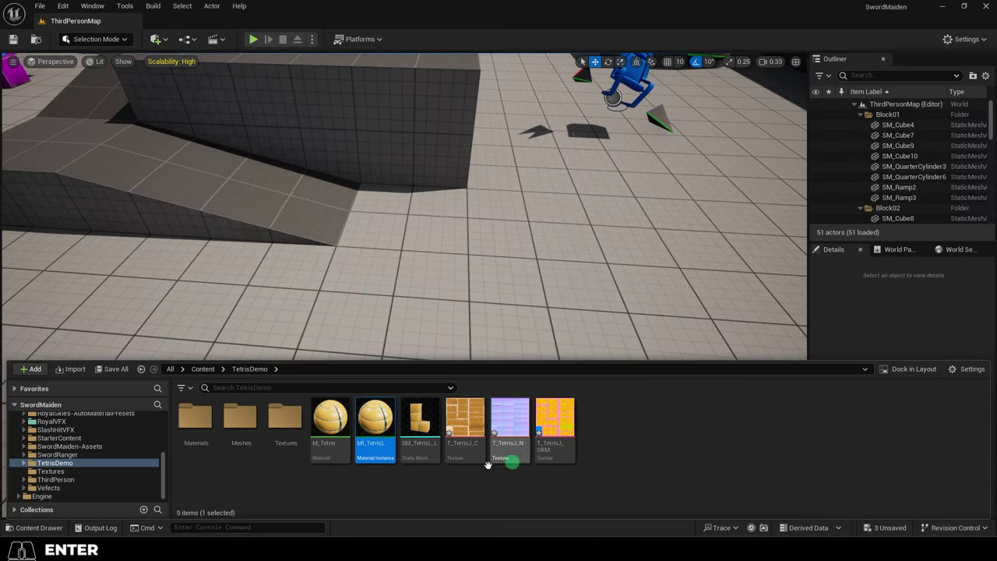
Duplicate the MI_TetrisL material instance in the TetrisDemo folder and name the copy MI_TetrisJ
left_click(374, 421)
key("ctrl+c")
left_click(603, 425)
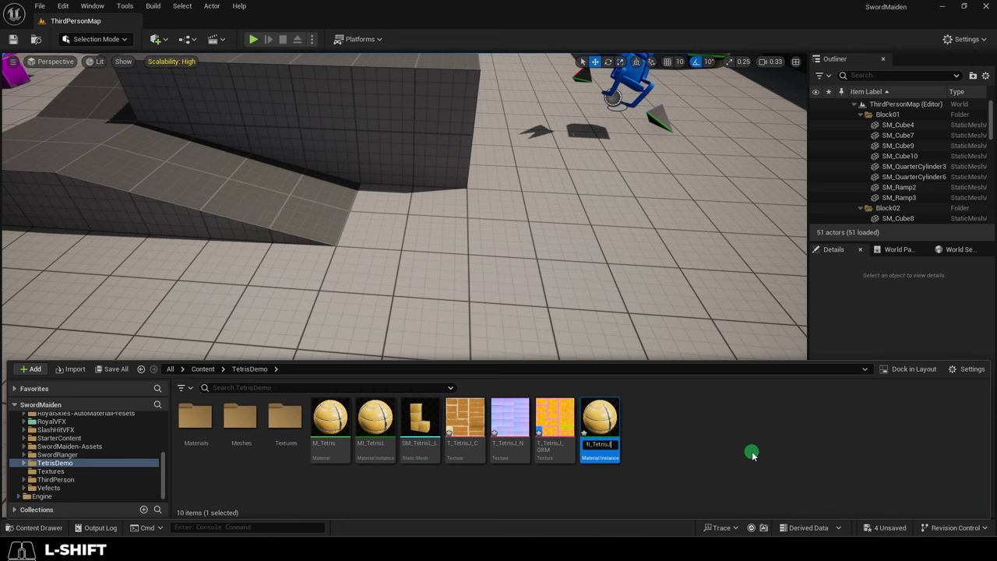
key("Return")
In MI_TetrisJ, override Color, Normal and ORM with T_TetrisJ_C, T_TetrisJ_N and T_TetrisJ_ORE from the Textures folder
double_click(393, 429)
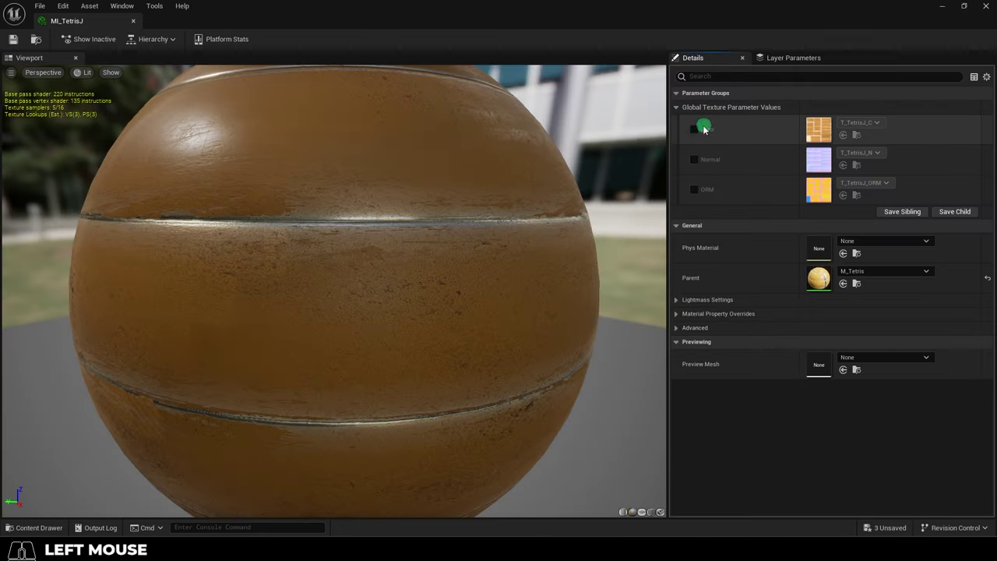
left_click(693, 129)
left_click(693, 159)
left_click(694, 190)
key("ctrl+space")
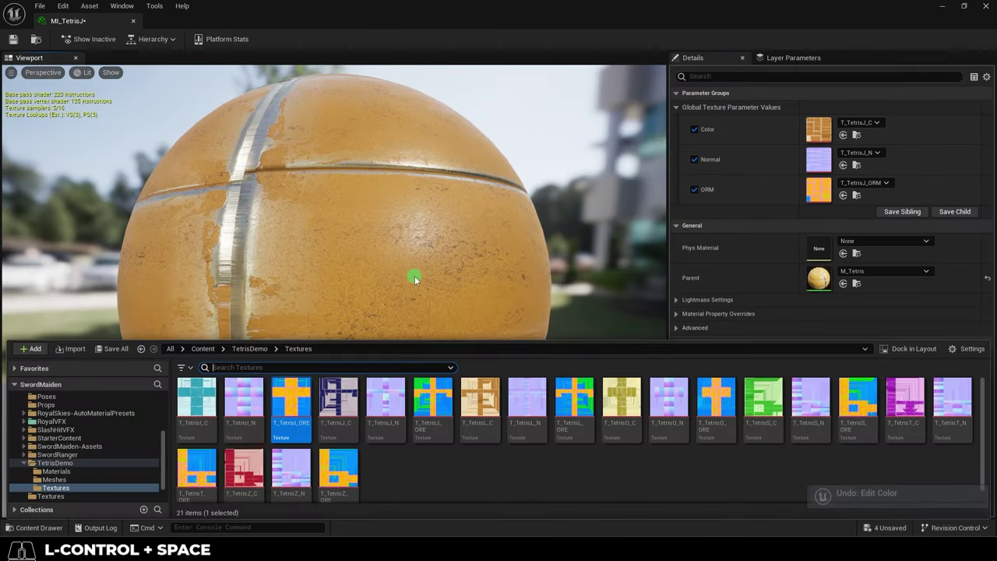
left_click_drag(338, 401, 837, 131)
left_click_drag(386, 403, 816, 161)
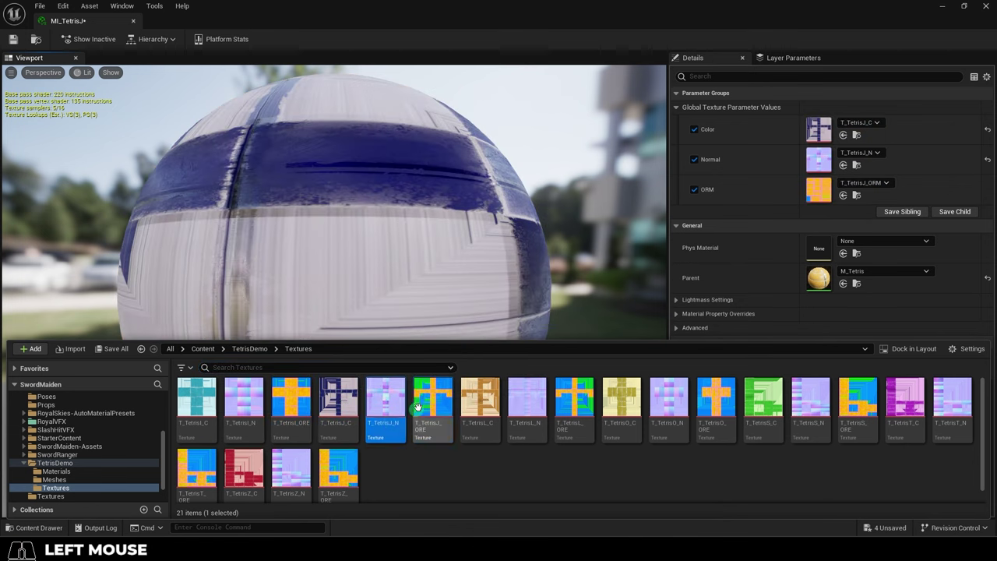
left_click_drag(428, 405, 821, 192)
left_click_drag(428, 253, 391, 264, "alt")
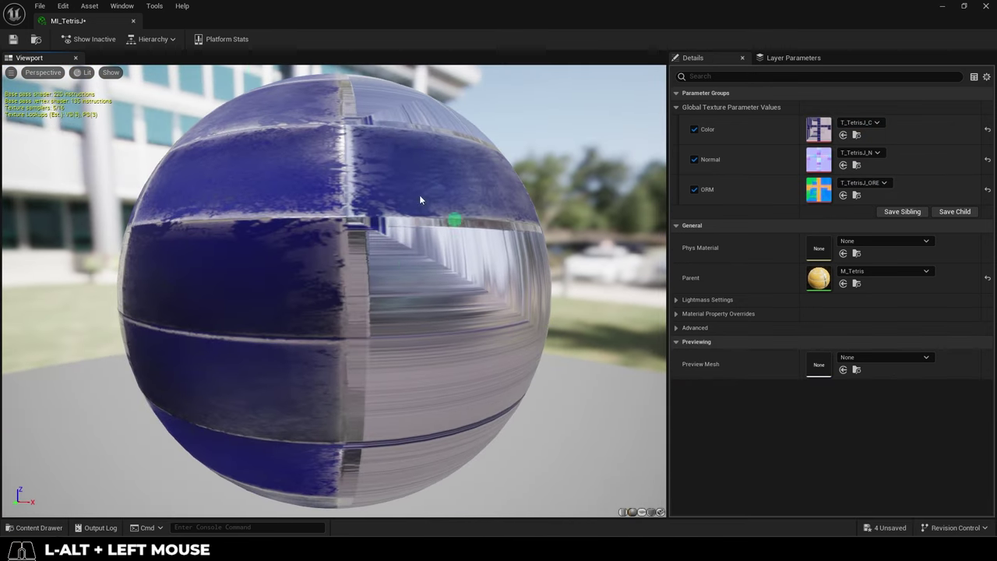
Assign the MI_TetrisJ material instance to the Element 0 material slot of SM_TetrisJ_L
key("ctrl+space")
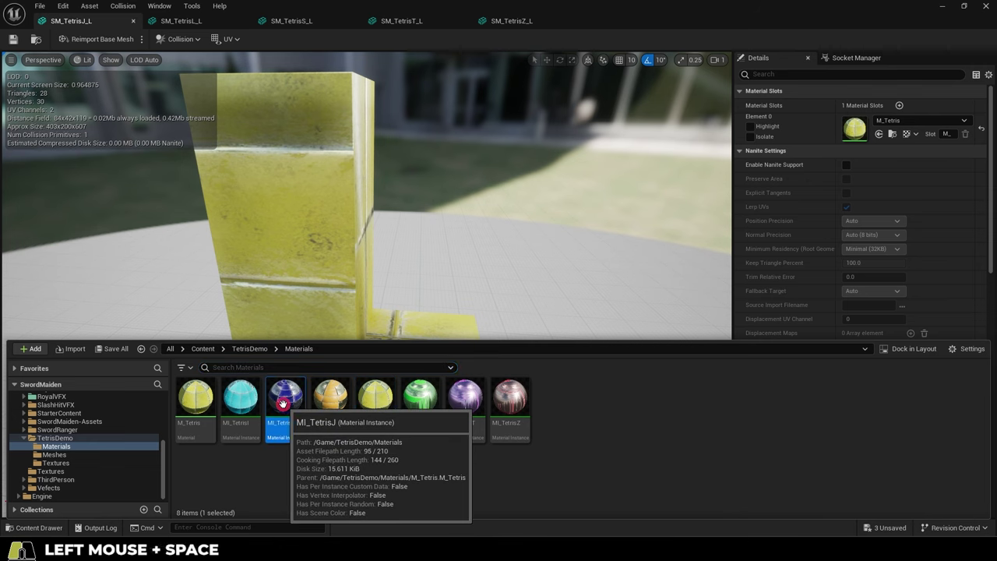
left_click_drag(285, 399, 868, 134)
right_click_drag(389, 260, 389, 262, "alt")
Assign the MI_TetrisL material instance to the Element 0 slot of the SM_TetrisL_L mesh and inspect the piece
left_click(330, 399)
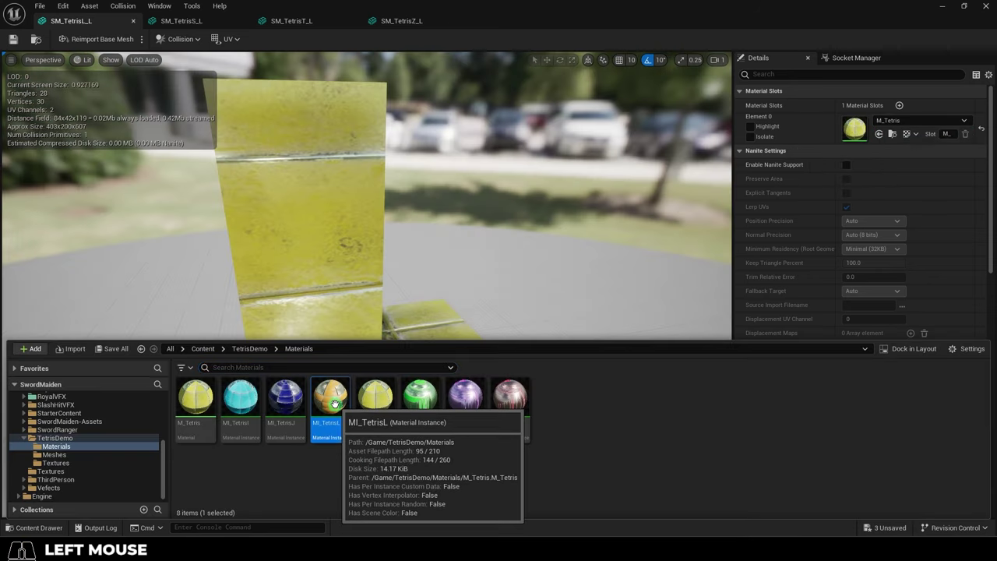
left_click_drag(331, 400, 984, 102)
left_click_drag(905, 134, 905, 135)
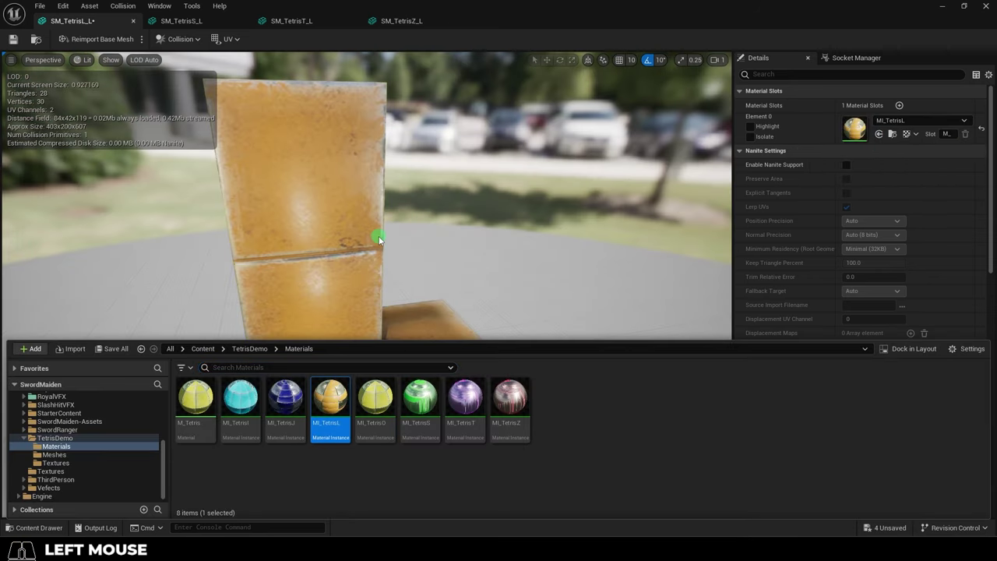
left_click_drag(452, 263, 464, 249, "alt")
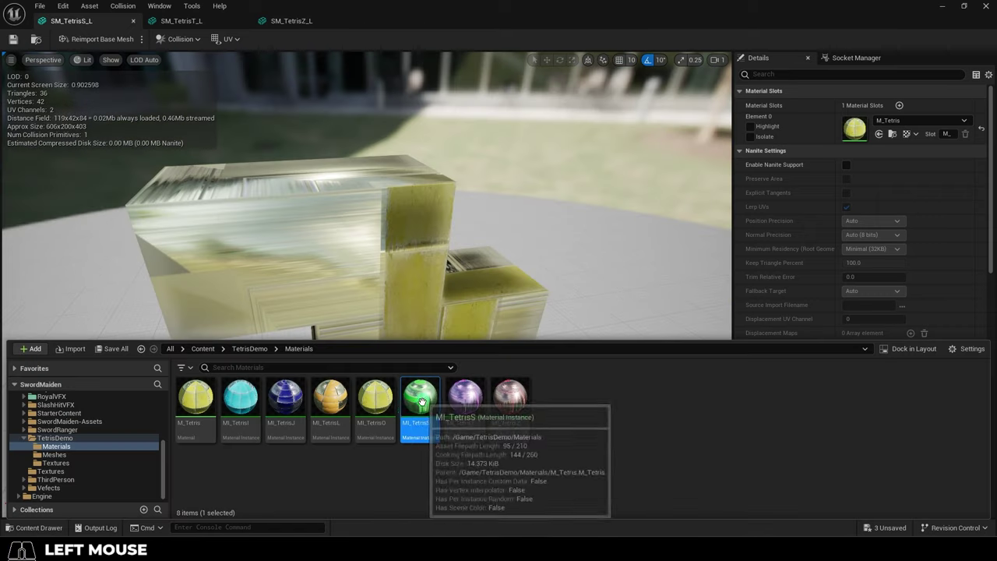
Assign the MI_TetrisS material instance to SM_TetrisS_L's Element 0 slot and inspect the piece
left_click_drag(420, 401, 612, 274)
left_click_drag(879, 119, 879, 118)
right_click_drag(547, 218, 498, 233, "alt")
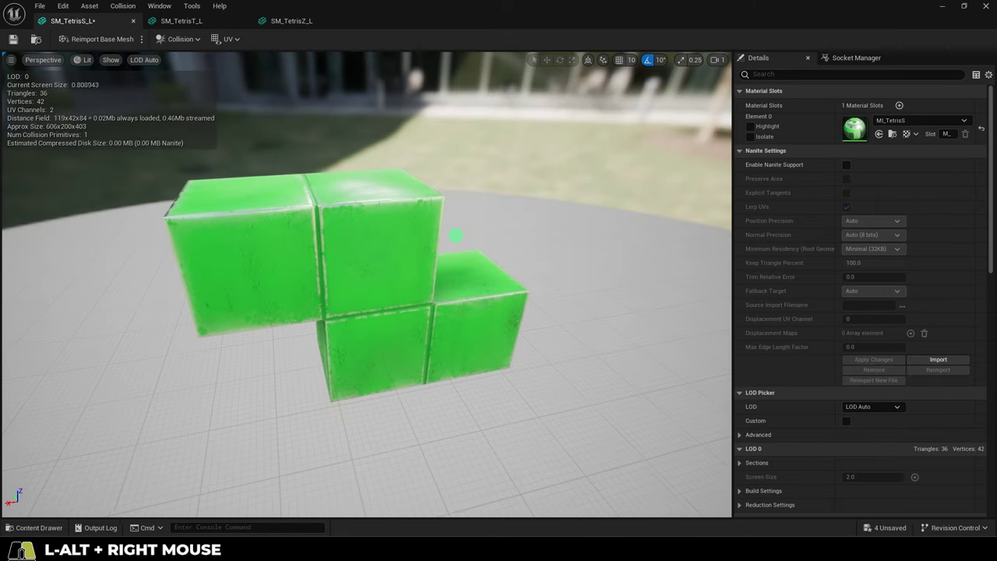
Assign MI_TetrisT to SM_TetrisT_L and MI_TetrisZ to SM_TetrisZ_L in their Element 0 material slots, and inspect both pieces
left_click_drag(498, 234, 449, 237, "alt")
left_click_drag(465, 398, 785, 208)
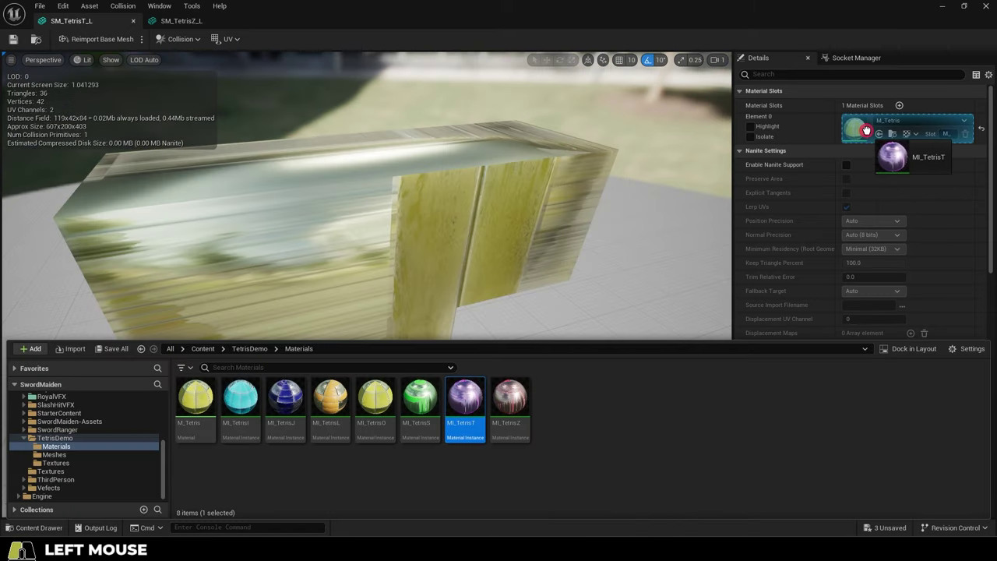
left_click_drag(866, 130, 866, 130)
right_click_drag(460, 256, 461, 255, "alt")
left_click_drag(461, 256, 386, 249, "alt")
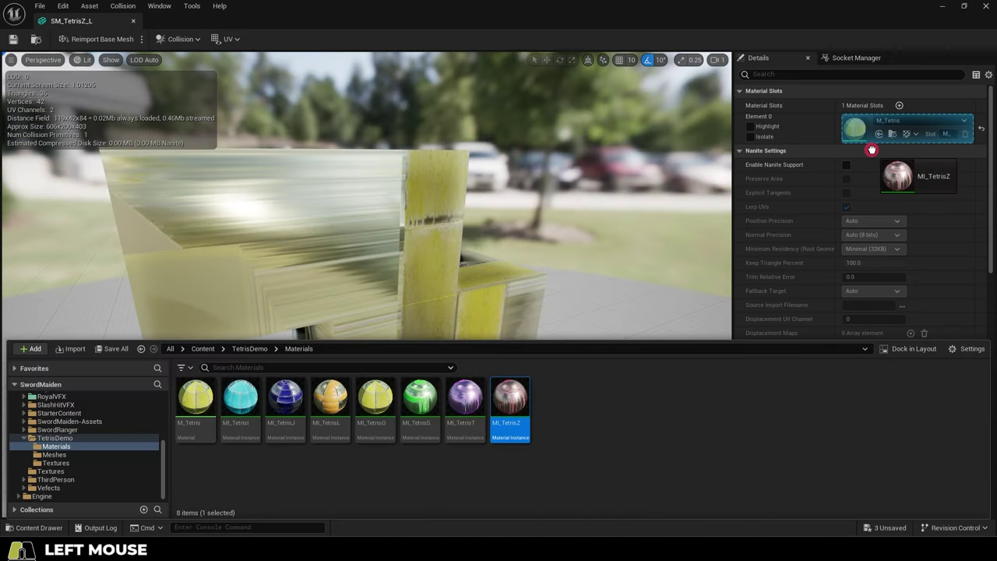
left_click_drag(870, 149, 861, 130)
left_click_drag(500, 229, 421, 245, "alt")
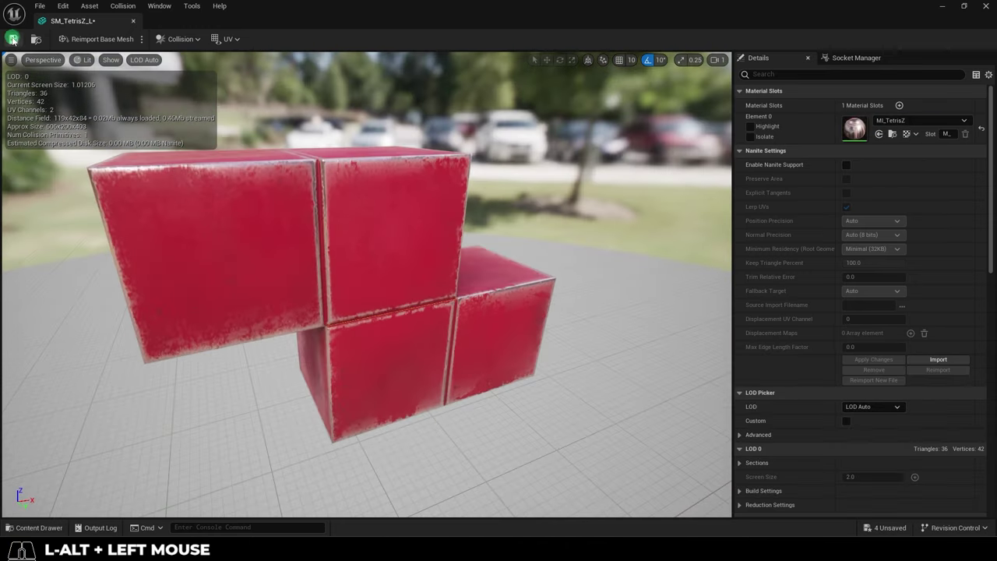
Select all textures in the TetrisDemo Textures folder, open them in the Property Matrix and expand the Compression settings
left_click(338, 468)
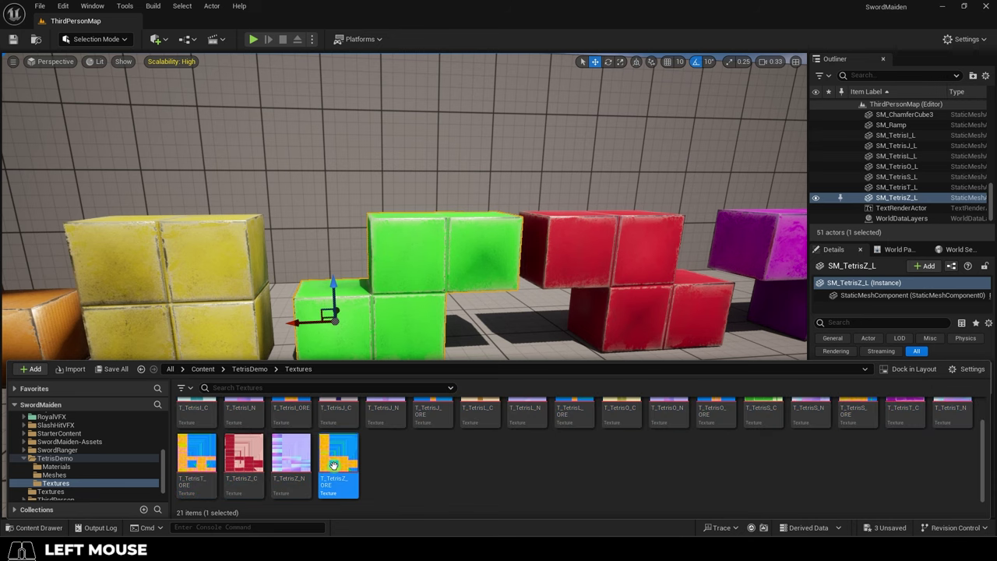
left_click(196, 413, "shift")
right_click(342, 467)
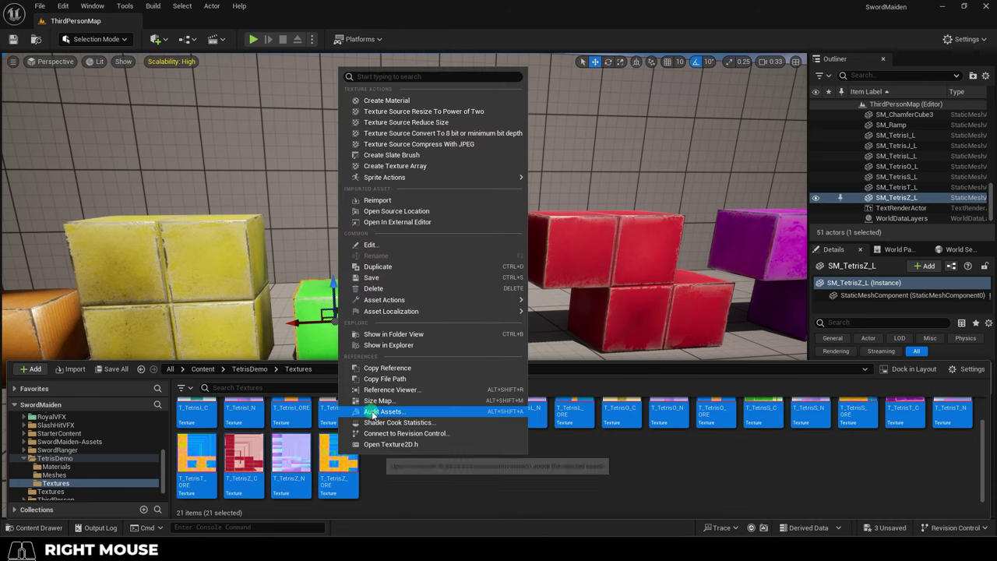
mouse_move(422, 302)
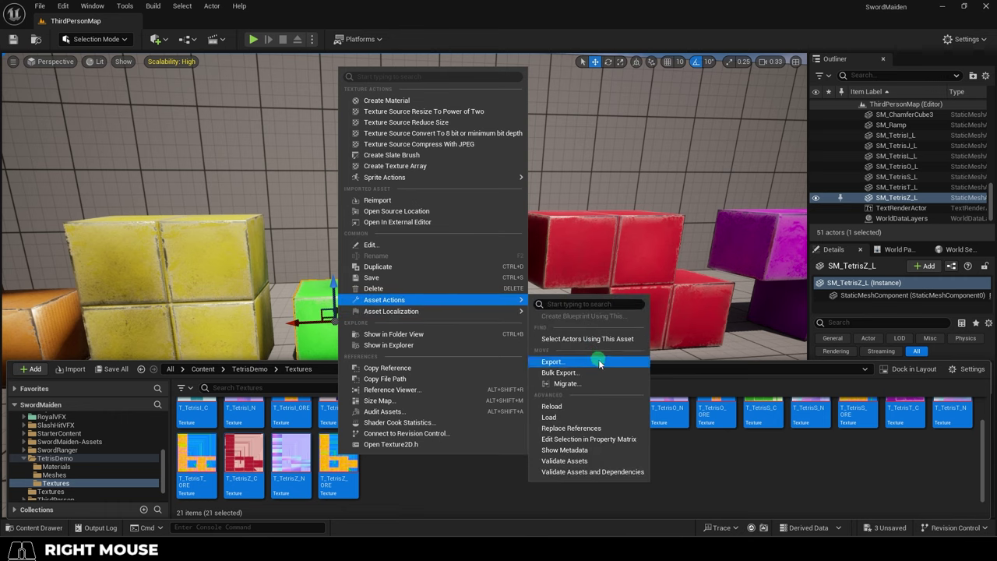
left_click(609, 438)
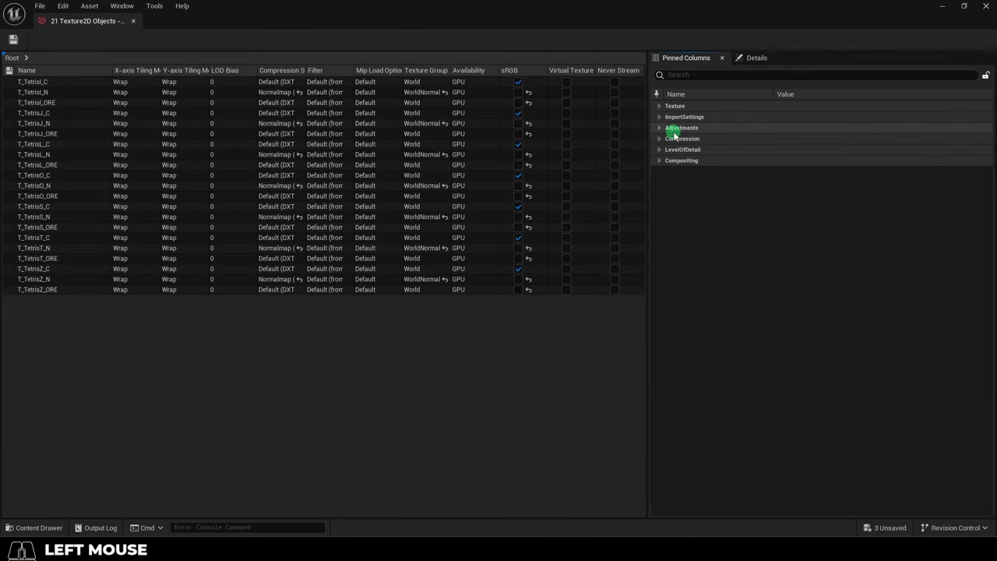
left_click(673, 139)
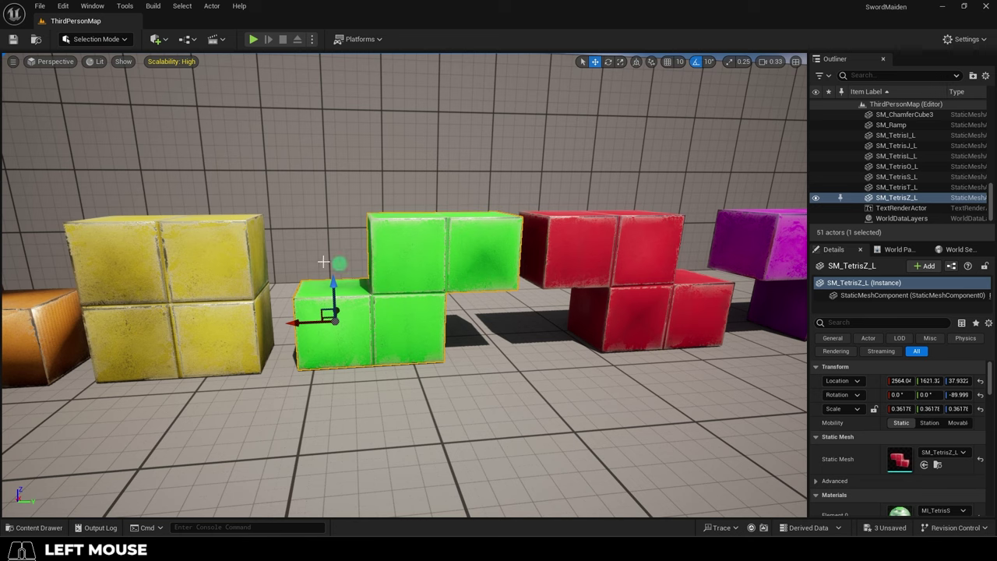
Examine the row of textured Tetris pieces in ThirdPersonMap from several angles, ending close to the green piece
left_click_drag(418, 246, 537, 243, "alt")
right_click_drag(418, 246, 228, 248, "alt")
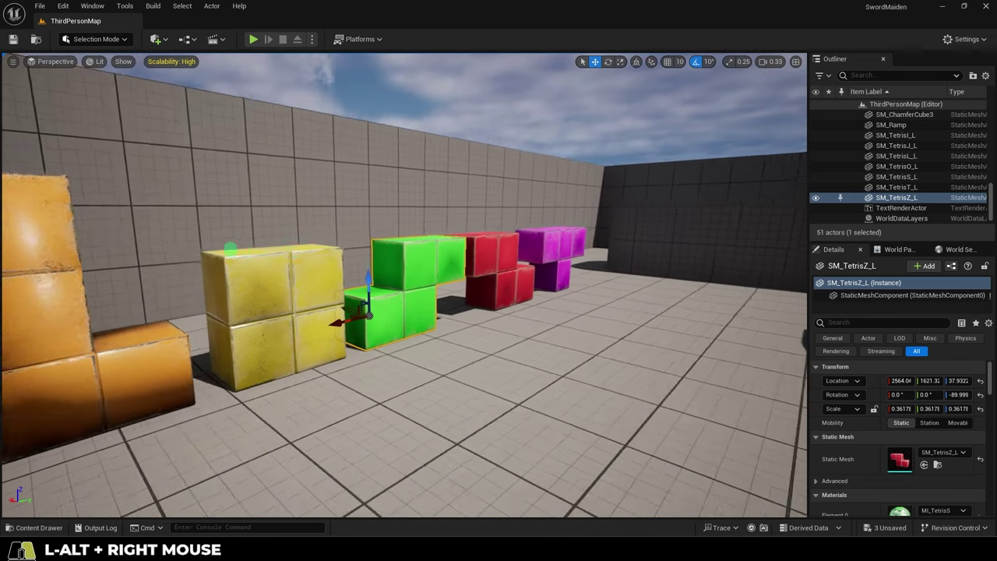
middle_click_drag(418, 246, 399, 253, "alt")
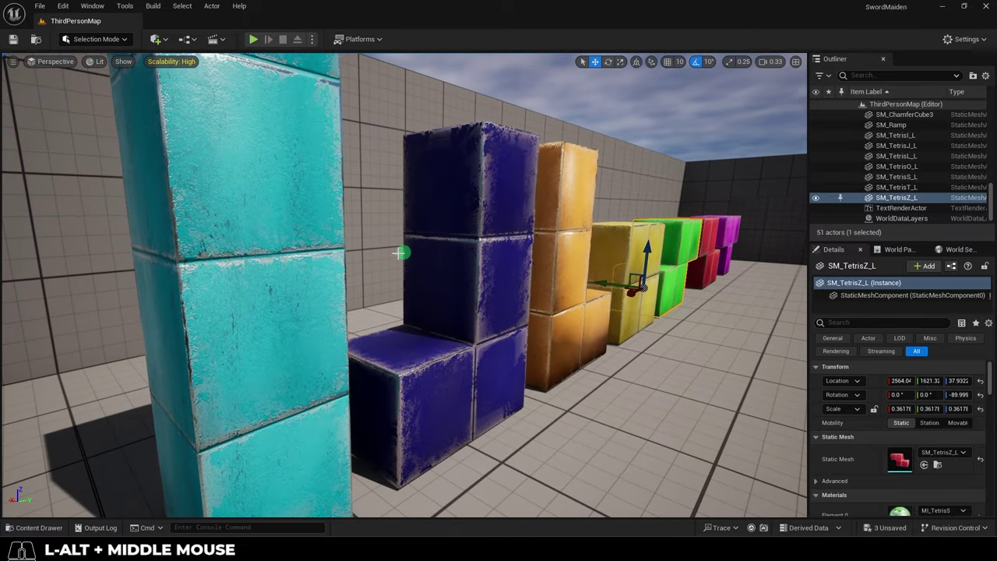
left_click_drag(398, 253, 378, 251, "alt")
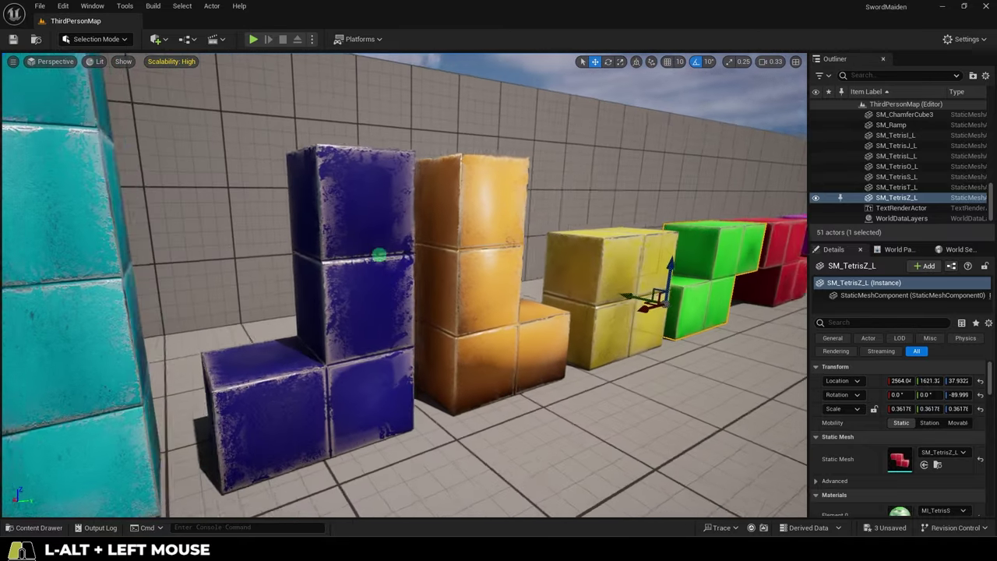
mouse_move(378, 252)
right_mouse_down("alt")
mouse_move(585, 260)
mouse_move(392, 244)
right_mouse_up("alt")
left_click_drag(392, 245, 310, 264, "alt")
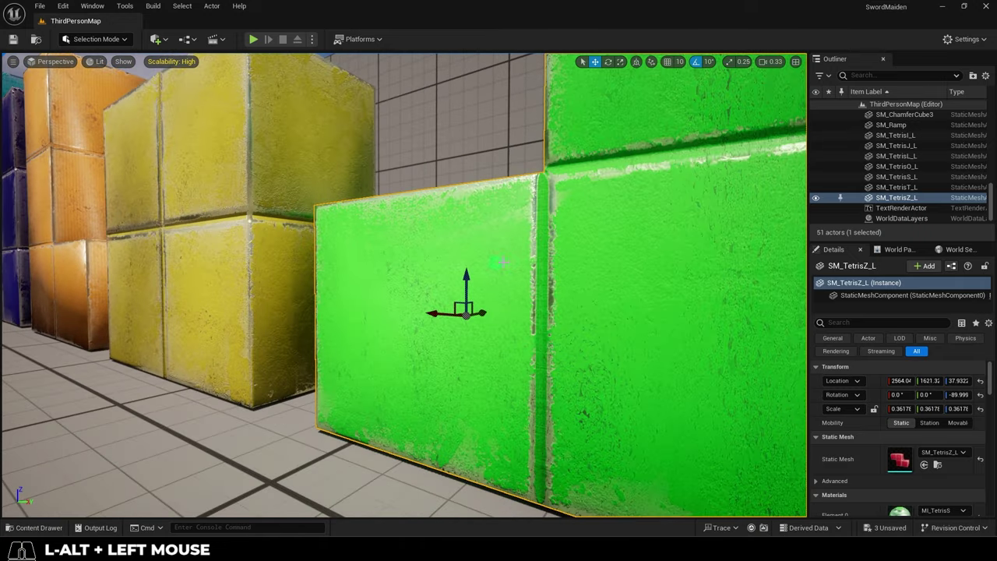
Examine the texture quality of the isolated orange piece SM_TetrisL_L2 from close up and from a distance
left_click(822, 208)
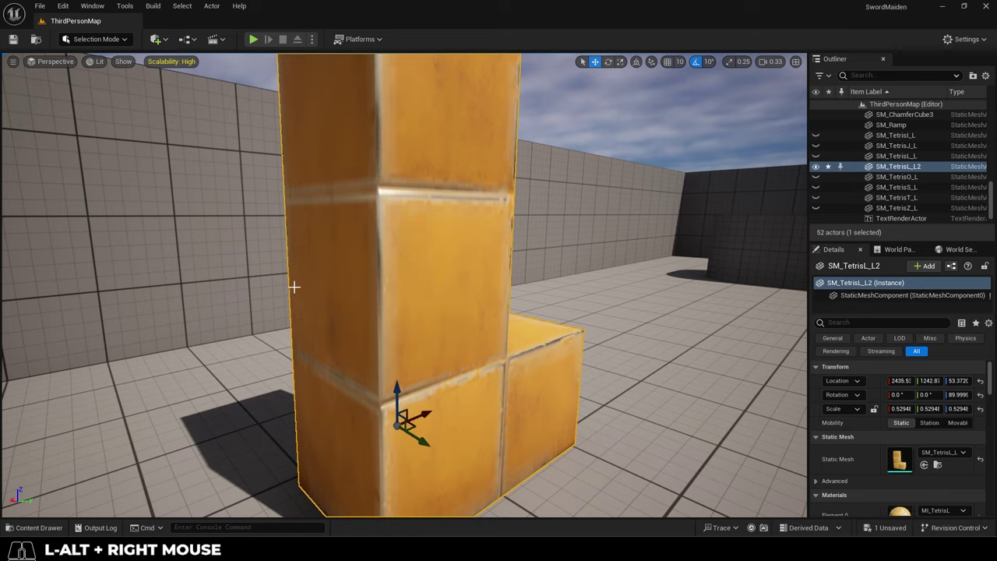
left_click_drag(405, 285, 167, 374, "alt")
right_click_drag(167, 374, 156, 366, "alt")
mouse_move(493, 367)
left_mouse_down("alt")
mouse_move(576, 413)
mouse_move(510, 378)
left_mouse_up("alt")
left_click(494, 367, "alt")
left_click(430, 315)
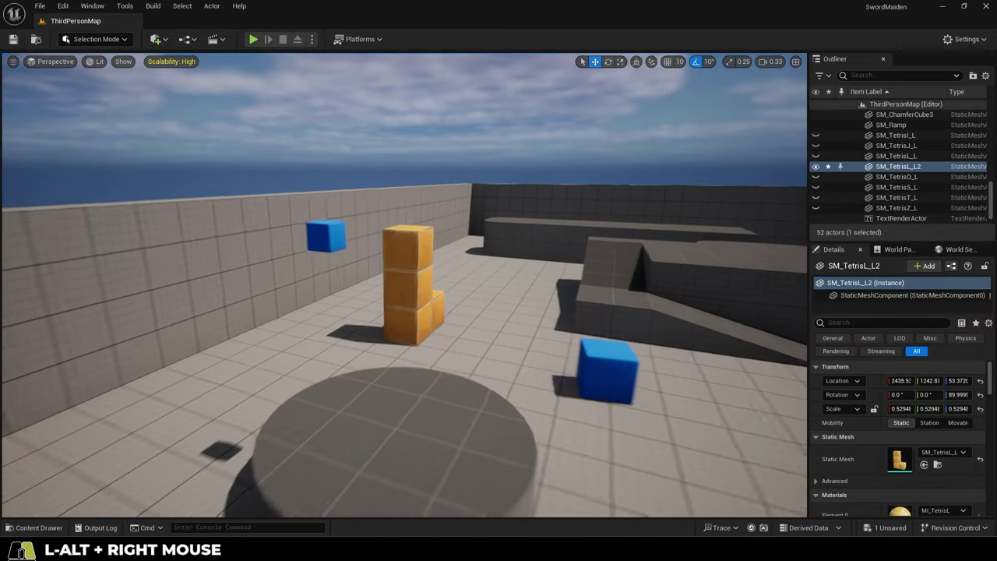
left_click_drag(405, 280, 374, 280, "alt")
Set the Maximum Texture Size of T_TetrisJ_C, T_TetrisJ_N and T_TetrisJ_ORM to 512 and check the orange L piece
left_click(820, 209)
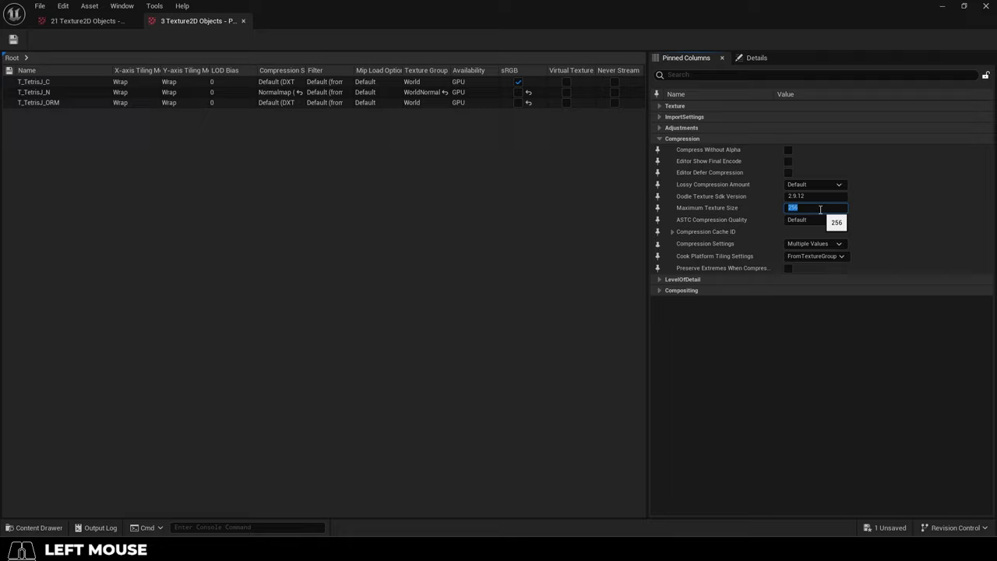
type("512")
key("Return")
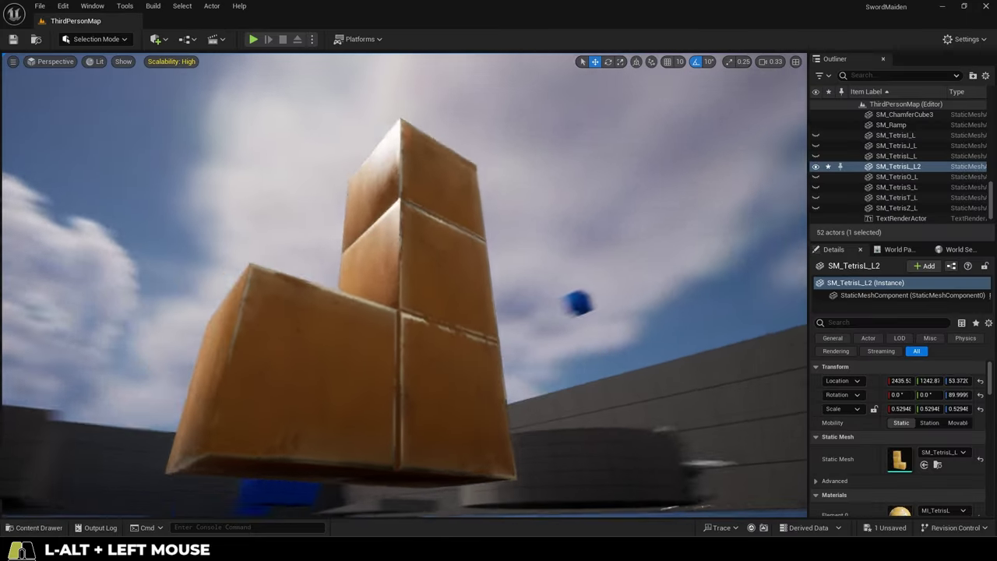
left_click_drag(405, 280, 358, 358, "alt")
Set the Maximum Texture Size of the three T_TetrisJ textures to 1024 and inspect the orange L piece's surface detail
left_click(816, 207)
type("102")
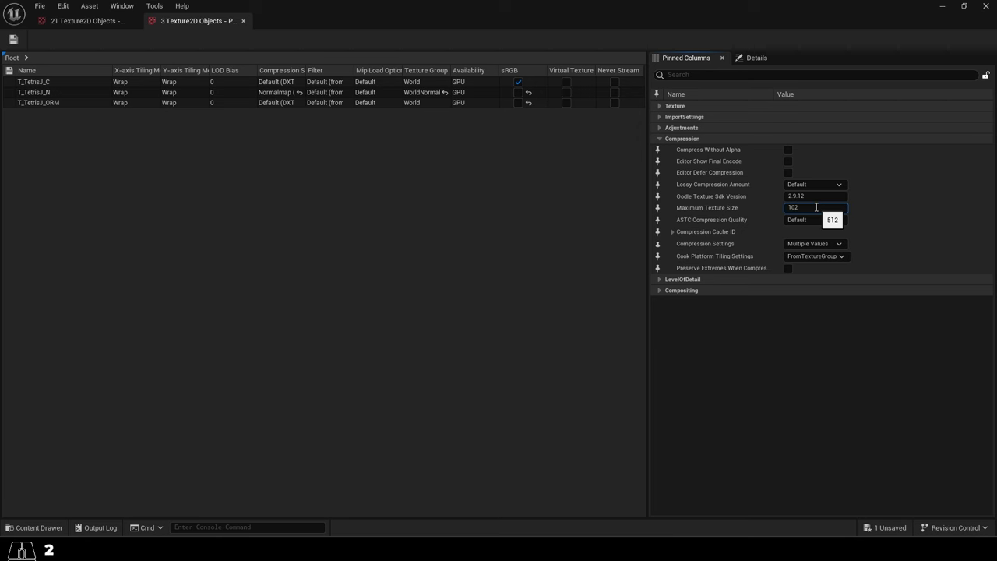
type("4")
key("Return")
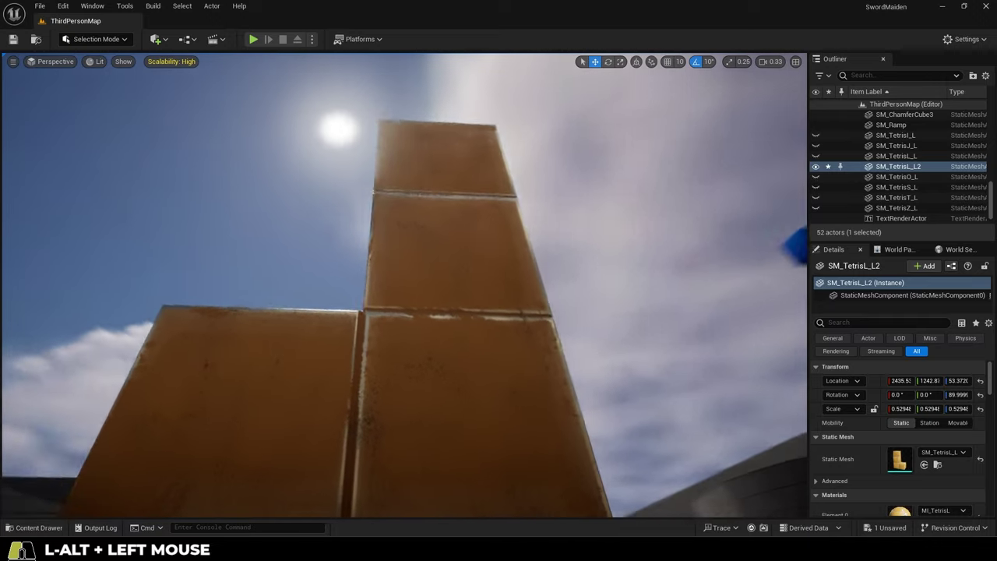
left_click_drag(405, 280, 498, 265, "alt")
right_click_drag(499, 265, 529, 280, "alt")
left_click_drag(530, 281, 560, 265, "alt")
left_click_drag(530, 233, 592, 234, "alt")
left_click_drag(410, 304, 410, 305, "alt")
right_click_drag(410, 304, 410, 305, "alt")
mouse_move(410, 304)
left_mouse_down("alt")
mouse_move(472, 304)
mouse_move(405, 314)
left_mouse_up("alt")
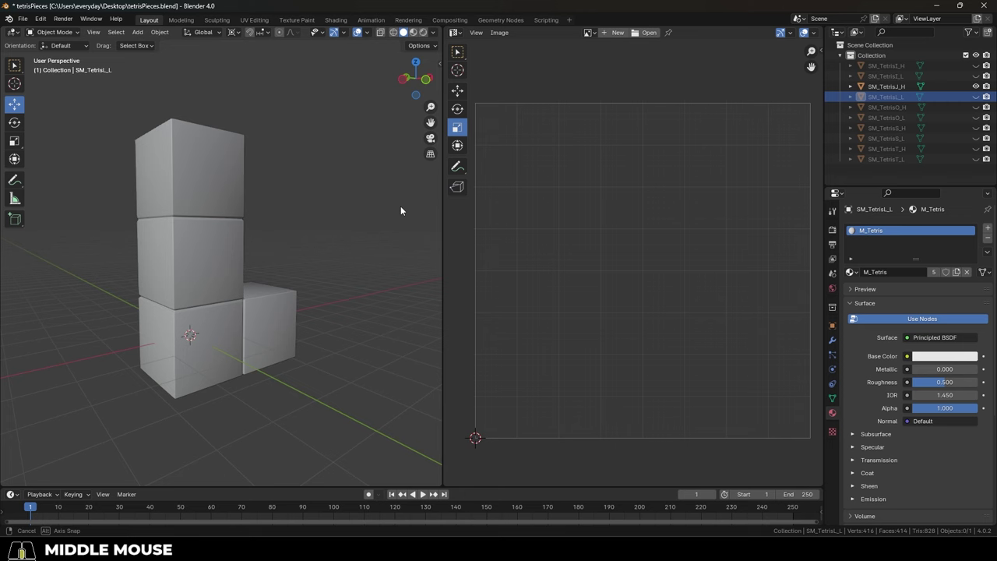
Switch to Blender, show only the low-poly SM_TetrisL_L mesh and enter Edit Mode to view its geometry
middle_click_drag(400, 206, 397, 222)
left_click(975, 96)
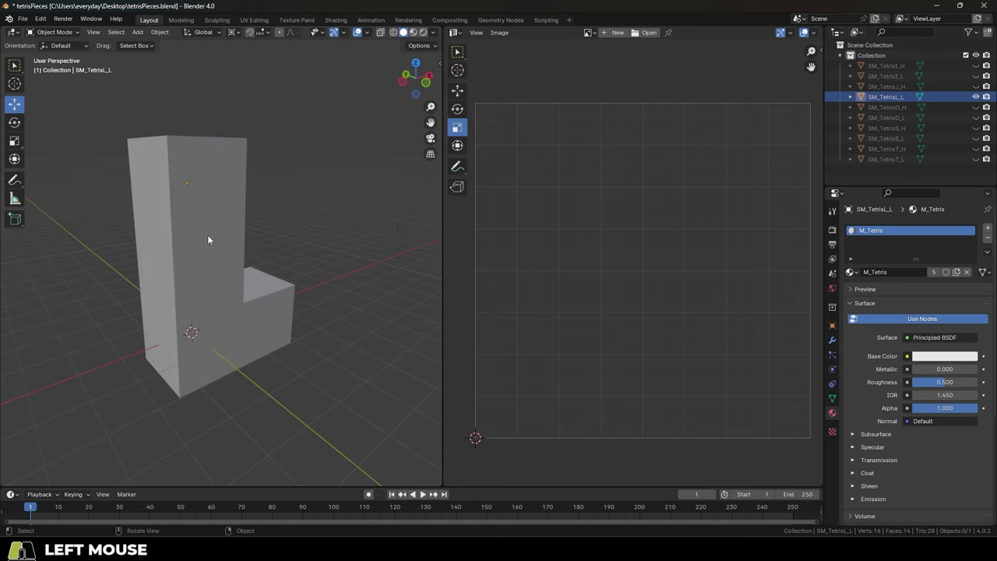
key("Tab")
middle_click_drag(314, 276, 314, 275)
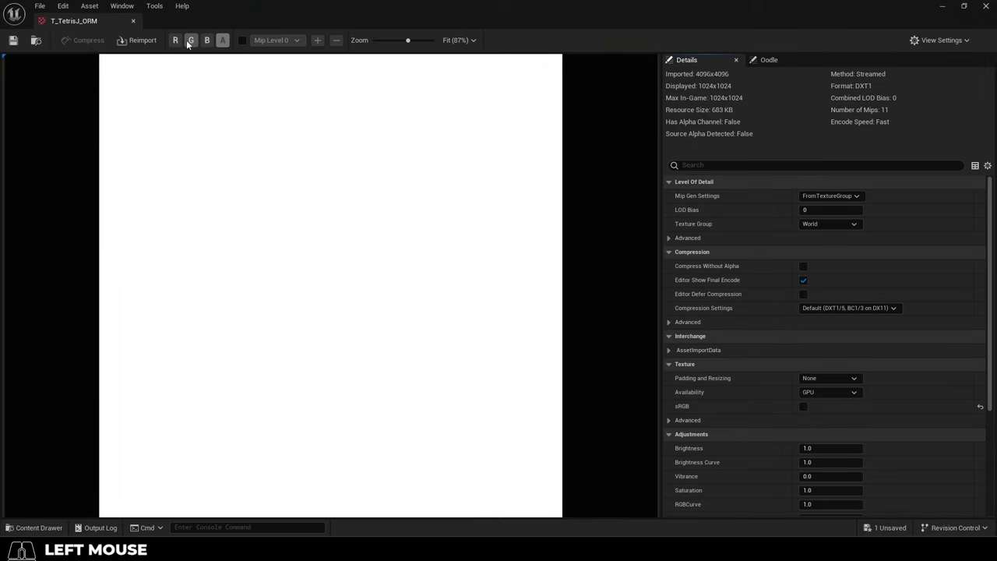
Toggle the green and blue channels in the T_TetrisJ_ORM texture preview and inspect the MI_TetrisT material on its preview sphere
left_click(190, 41)
left_click(207, 41)
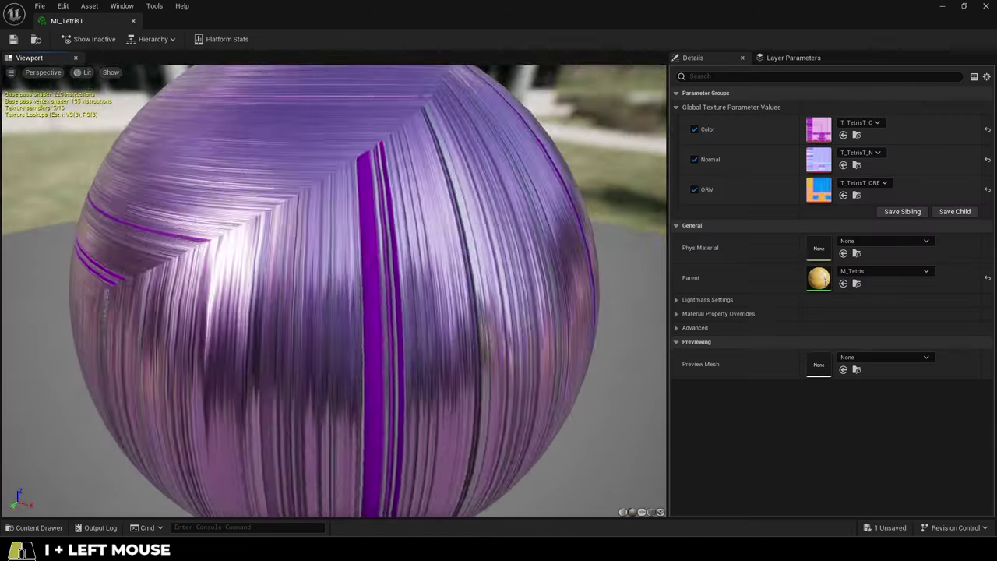
left_click_drag(335, 280, 389, 257)
right_click_drag(335, 280, 335, 327)
left_click_drag(335, 280, 296, 281)
key("BackSpace")
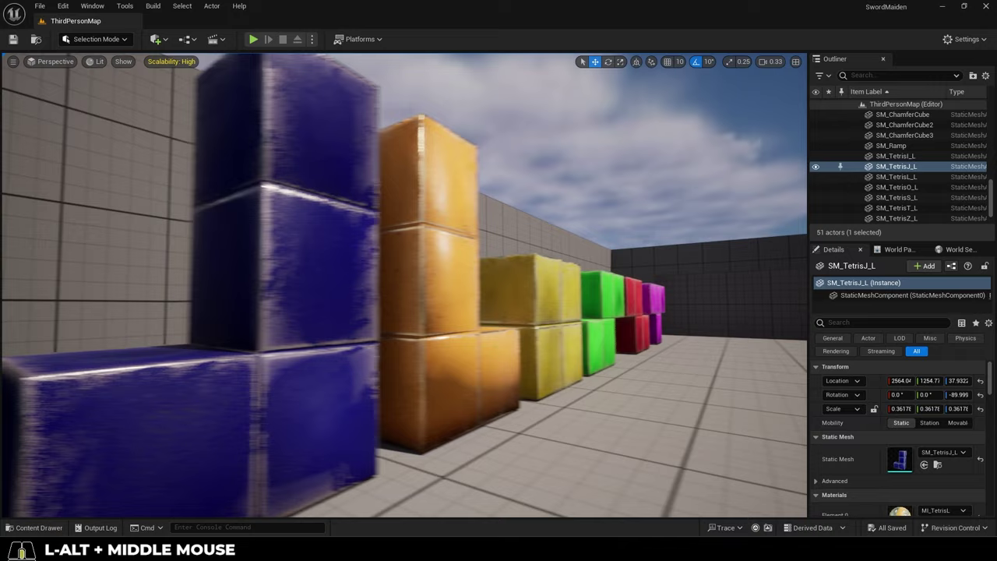
Review the finished Tetris pieces lined up in the level, comparing the cyan, blue, orange, yellow and green ones up close
middle_click_drag(389, 311, 414, 378, "alt")
left_click_drag(413, 378, 437, 374, "alt")
middle_click_drag(437, 374, 467, 366, "alt")
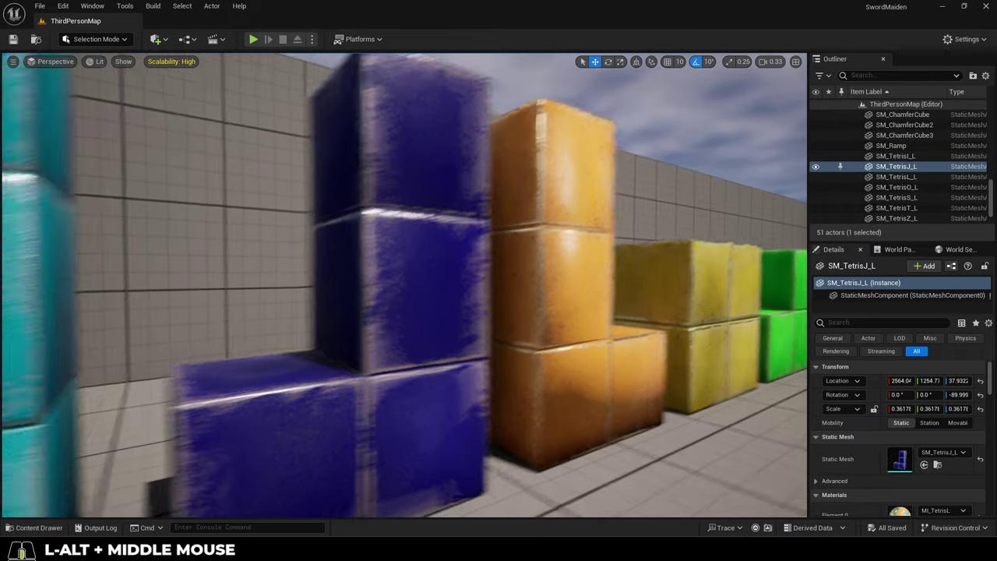
middle_click_drag(390, 363, 412, 352, "alt")
left_click(390, 362)
key("g")
key("f")
key("g")
left_click_drag(389, 362, 468, 298, "alt")
right_click_drag(467, 297, 459, 308, "alt")
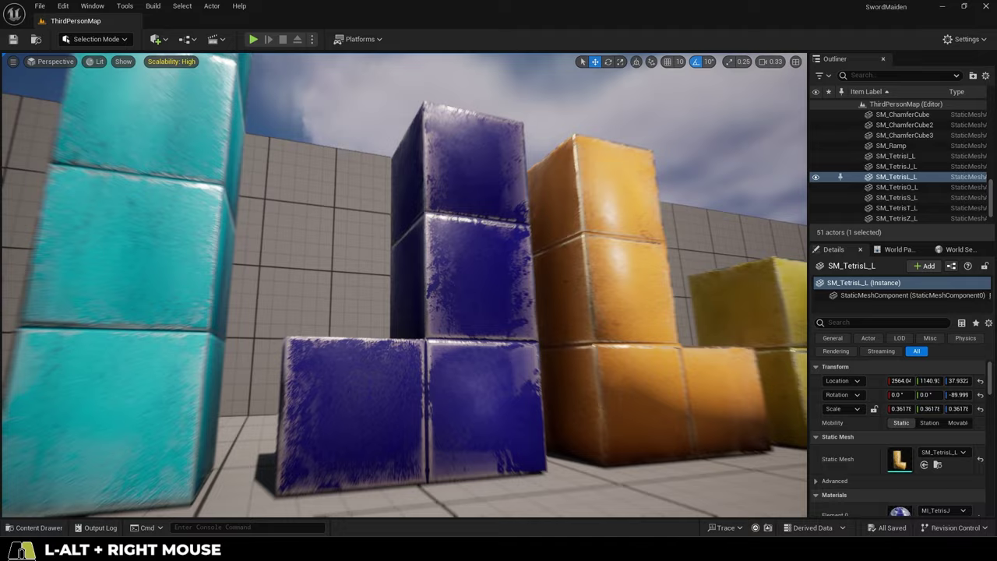
left_click_drag(483, 363, 423, 363, "alt")
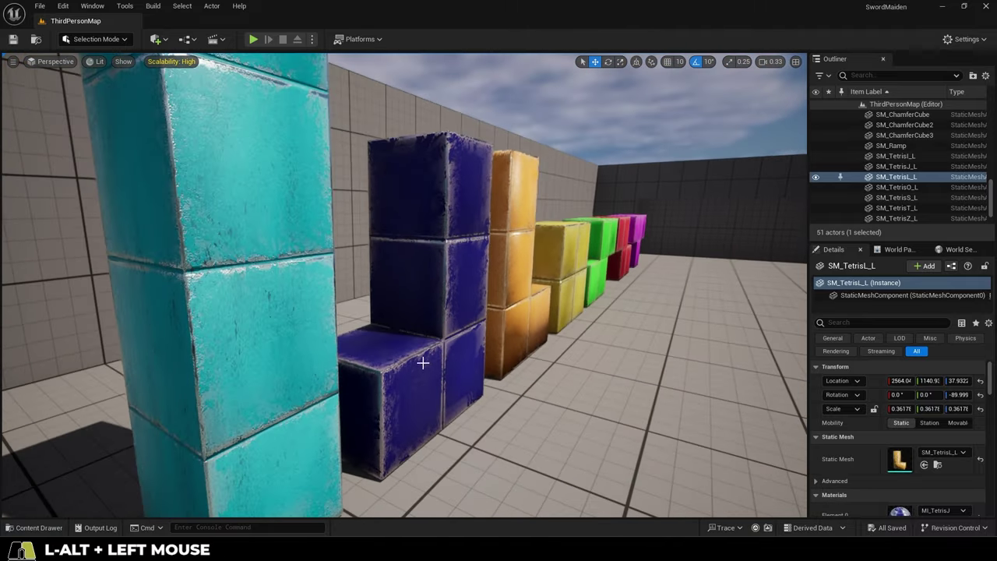
left_click_drag(444, 319, 645, 360, "alt")
middle_click_drag(645, 360, 436, 311, "alt")
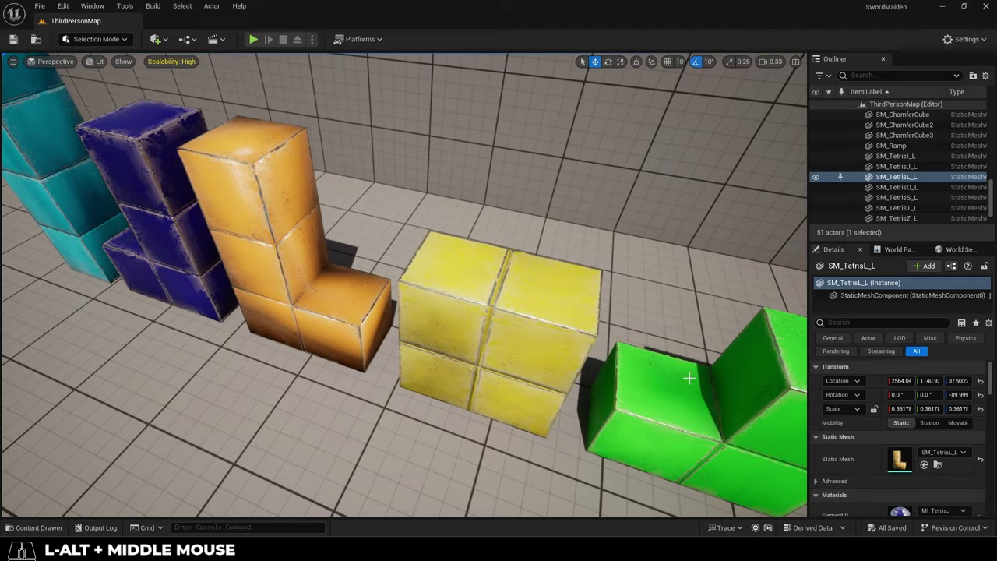